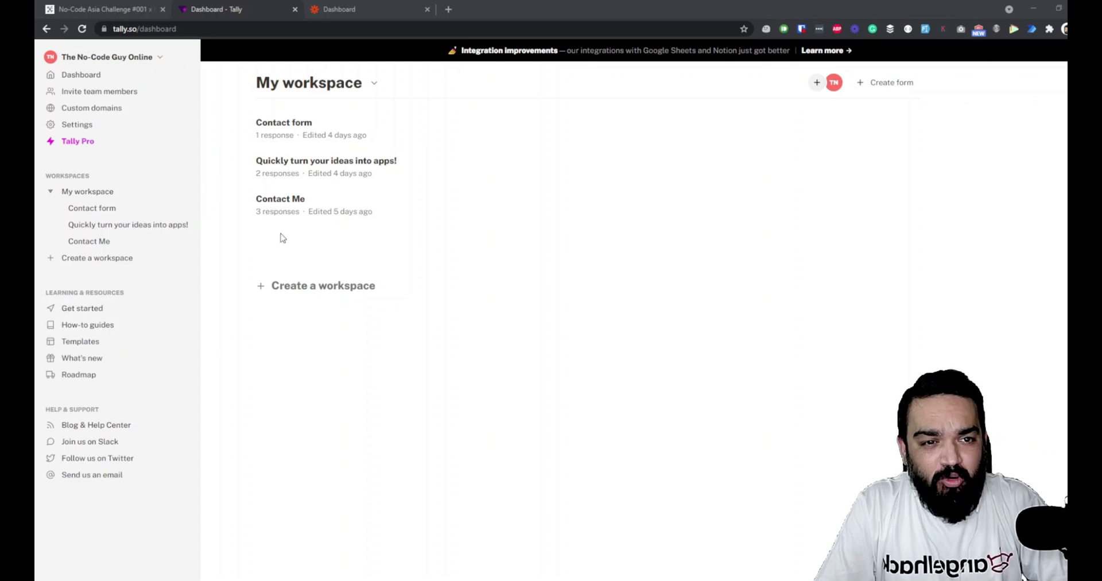
- Open the Contact Me form for editing and change its title to "Book a 1:1 Session"
{"action": "left_click", "coordinate": [304, 209]}
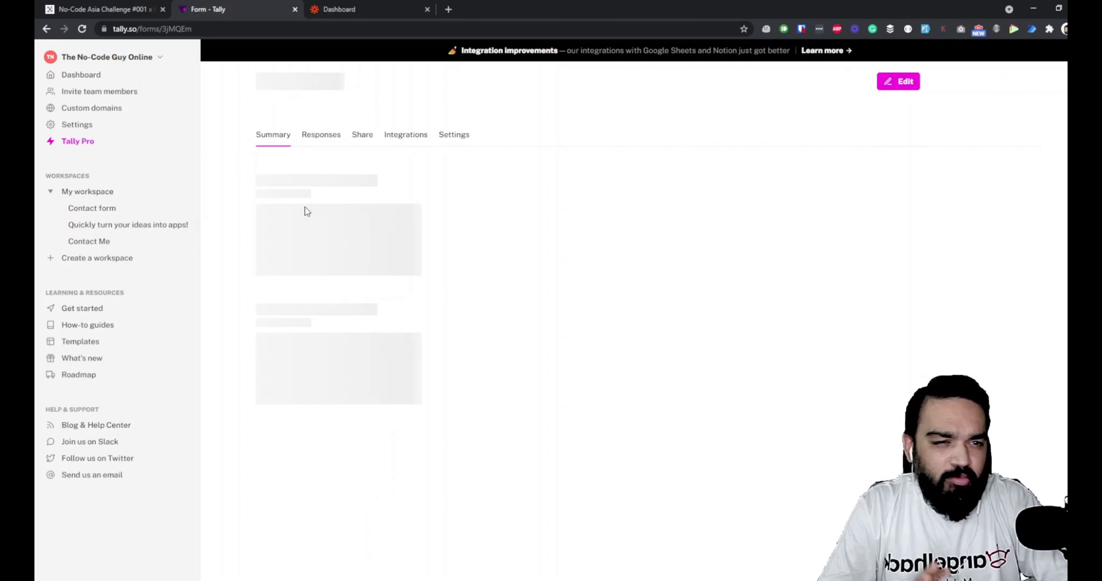
{"action": "left_click", "coordinate": [909, 82]}
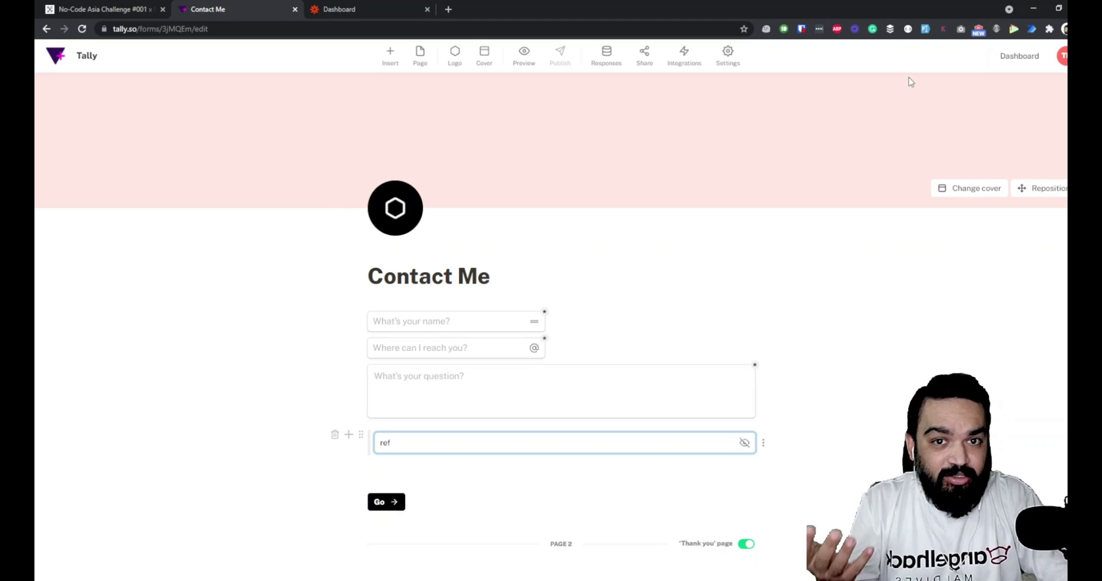
{"action": "double_click", "coordinate": [431, 276]}
{"action": "left_click", "coordinate": [490, 282]}
{"action": "triple_click", "coordinate": [489, 281]}
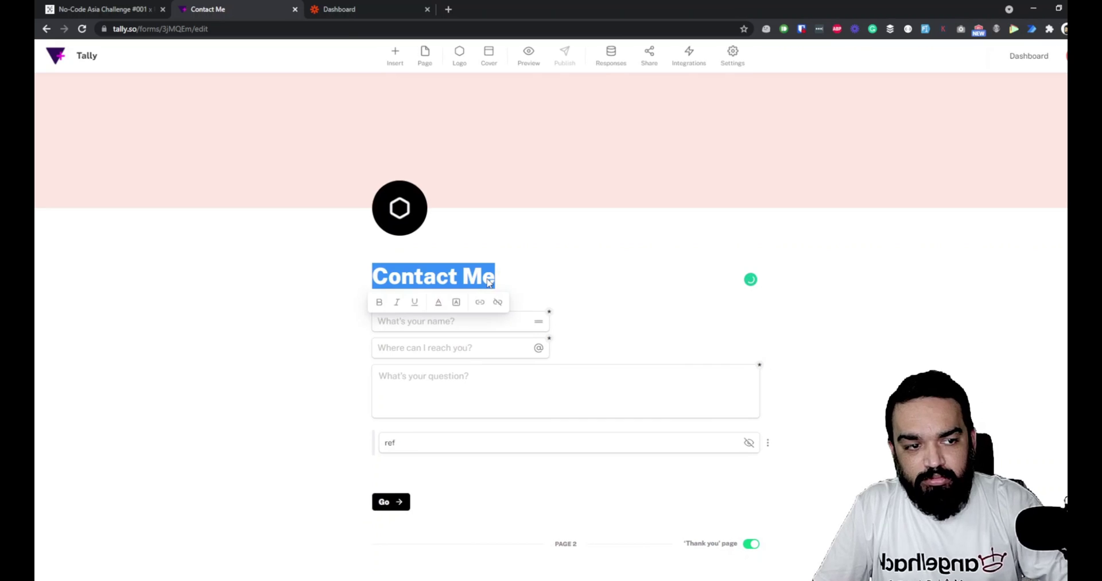
{"action": "type", "text": "Book a 1:"}
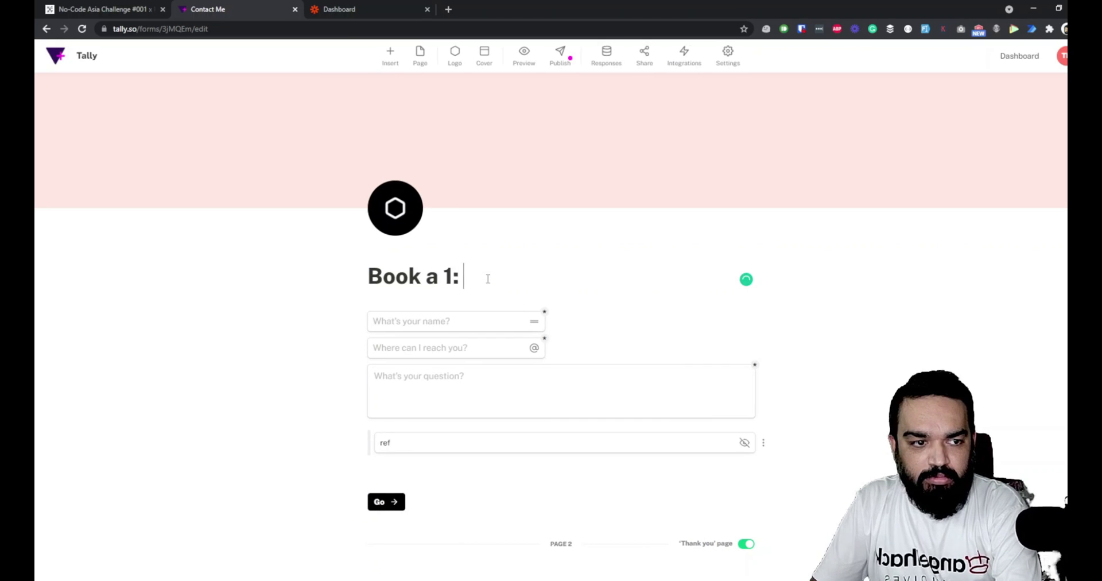
{"action": "type", "text": "1 Session"}
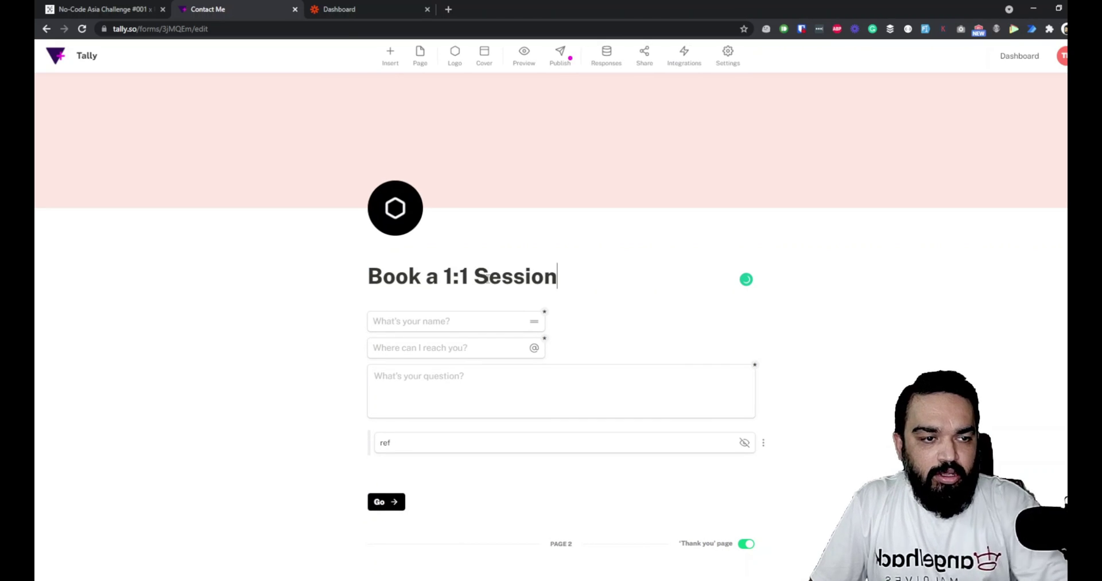
- Remove the logo image from the form header
{"action": "left_click", "coordinate": [396, 209]}
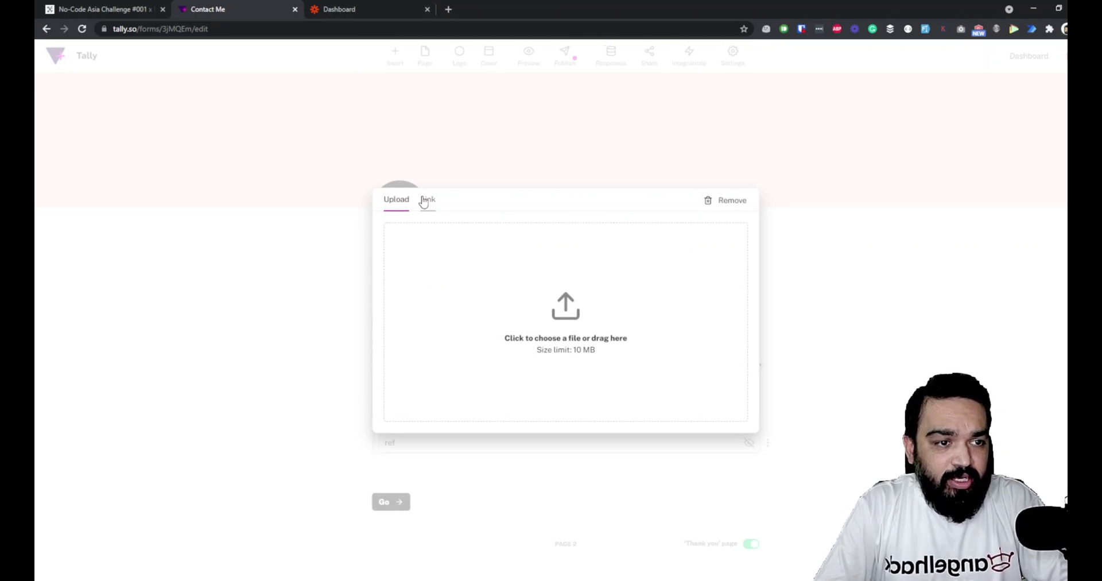
{"action": "left_click", "coordinate": [426, 203]}
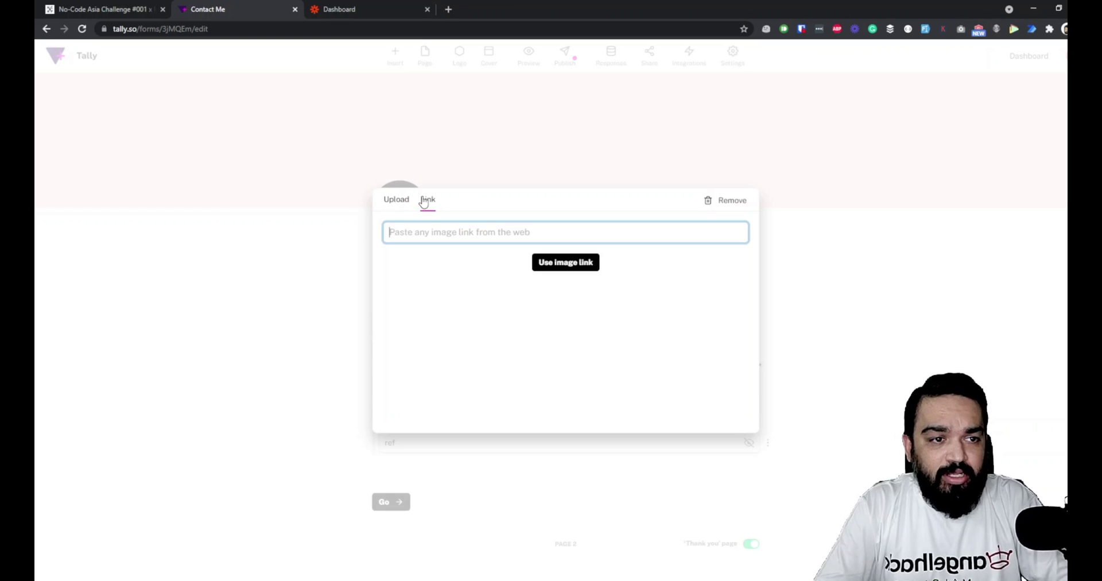
{"action": "left_click", "coordinate": [732, 205]}
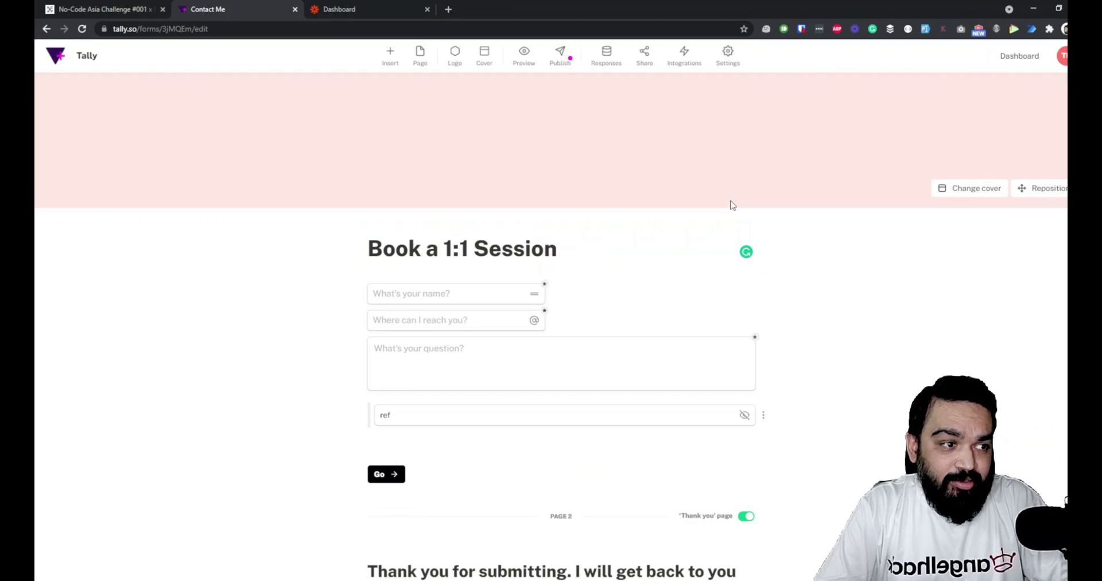
- Try solid colours for the form cover, first the dark blue swatch and after it the light purple one
{"action": "left_click", "coordinate": [963, 198]}
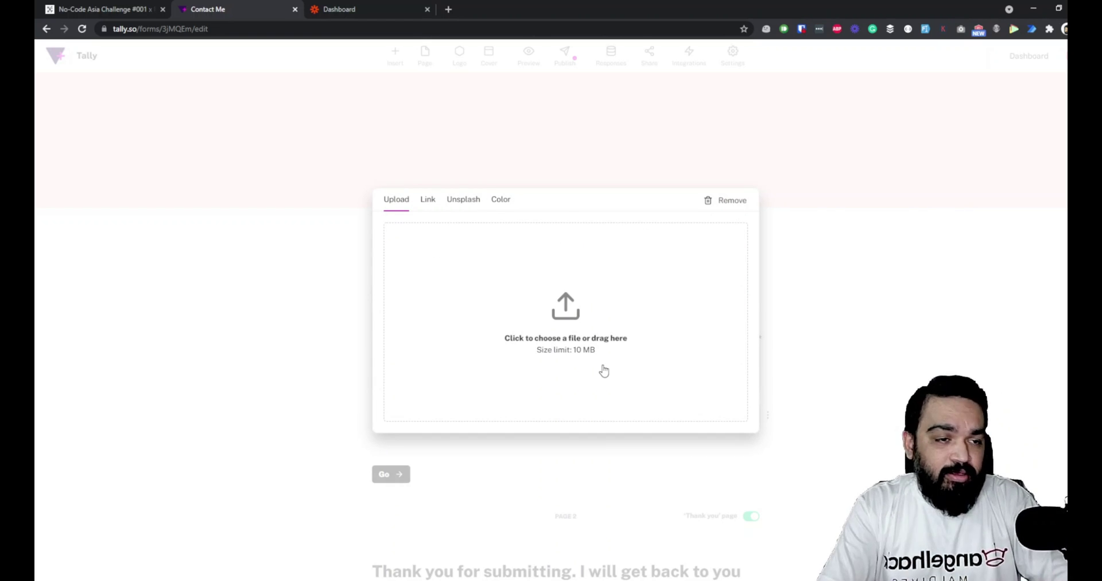
{"action": "left_click", "coordinate": [464, 205]}
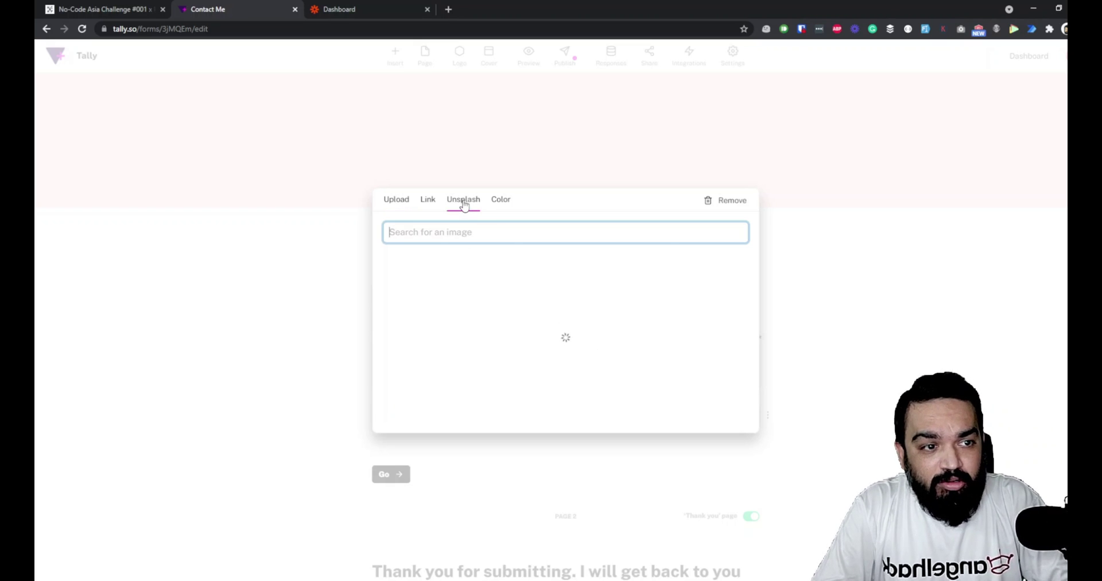
{"action": "left_click", "coordinate": [497, 205]}
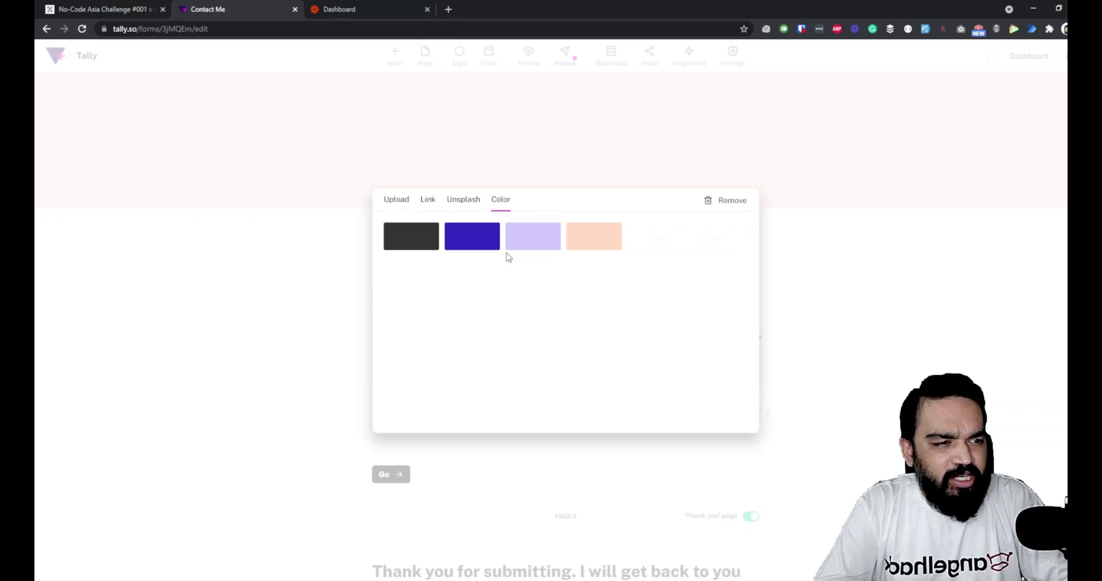
{"action": "left_click", "coordinate": [468, 242]}
{"action": "left_click", "coordinate": [987, 193]}
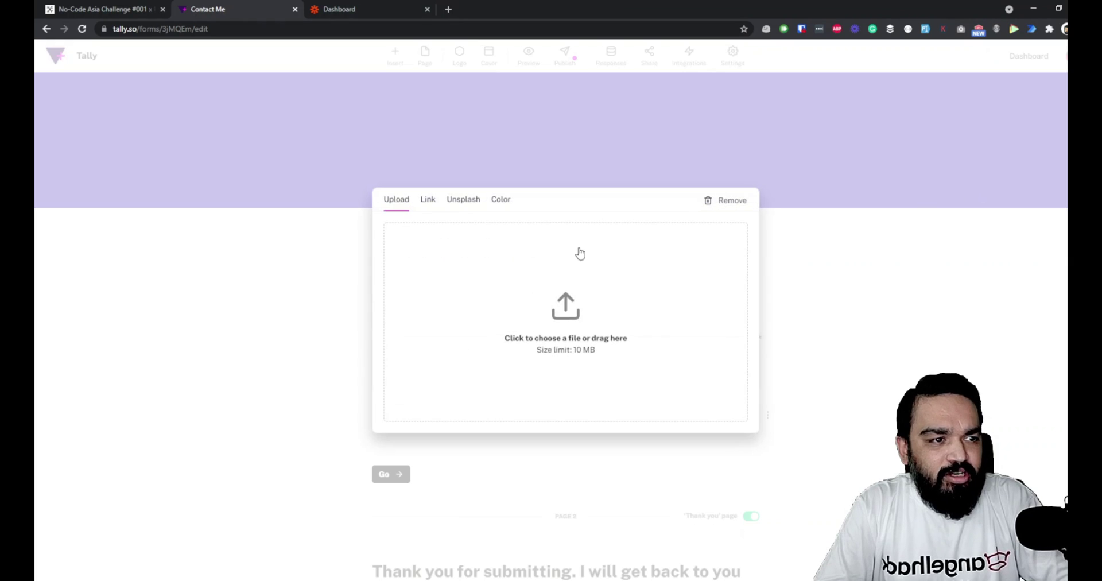
{"action": "left_click", "coordinate": [494, 202]}
{"action": "left_click", "coordinate": [512, 241]}
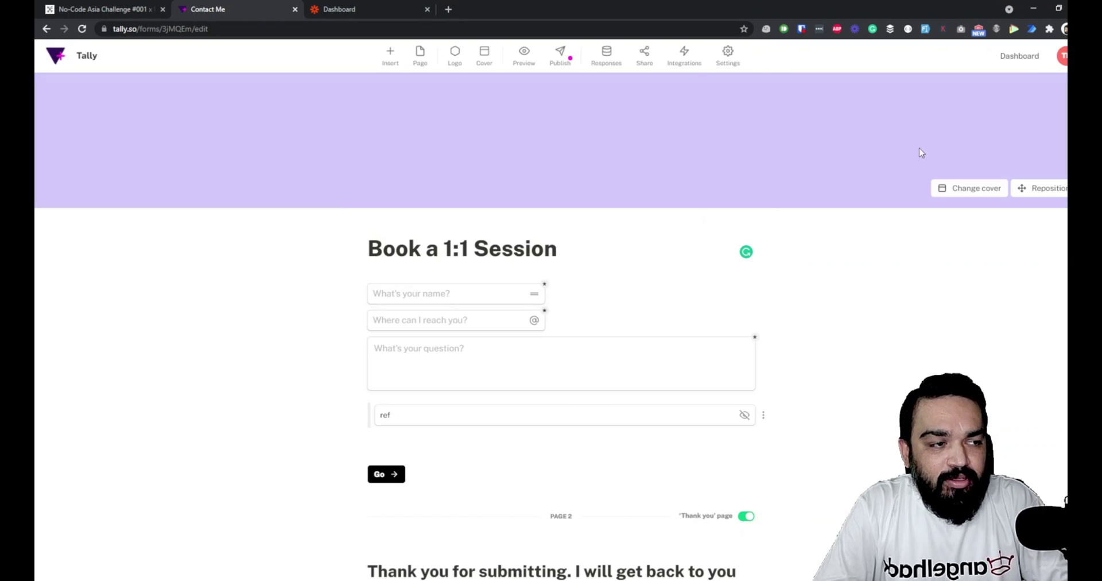
- Set the cover to the Unsplash photo of a laptop on a wooden desk and reposition it within the banner
{"action": "left_click", "coordinate": [964, 193]}
{"action": "left_click", "coordinate": [464, 201]}
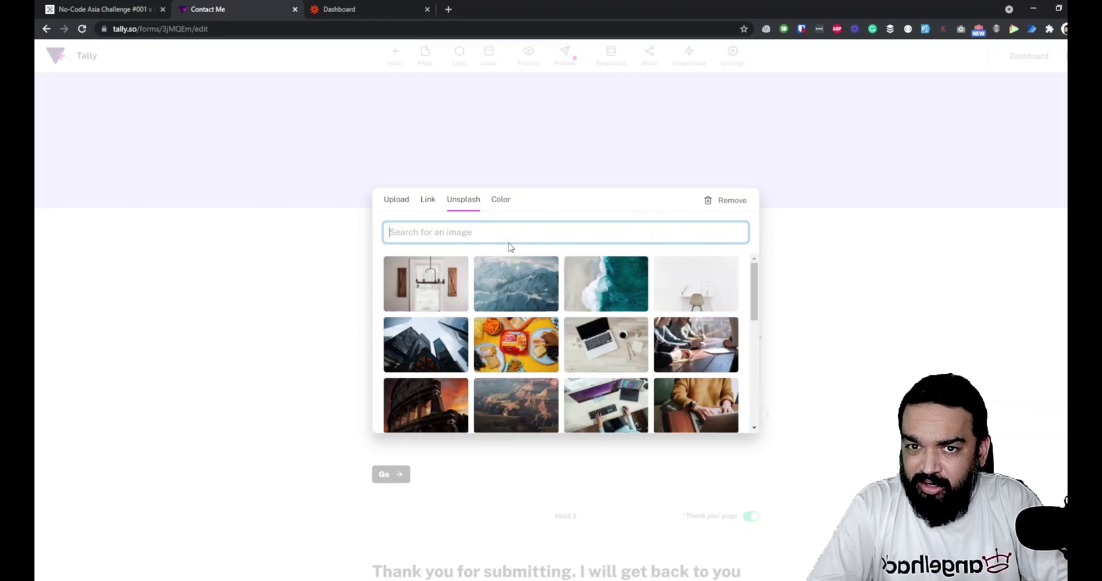
{"action": "left_click", "coordinate": [613, 350]}
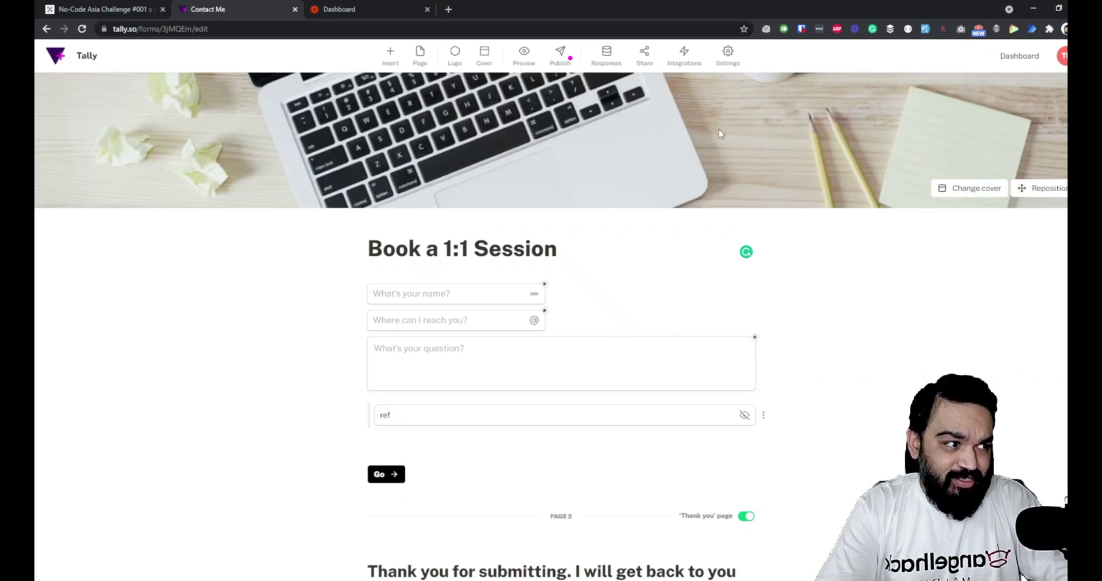
{"action": "left_click", "coordinate": [1052, 188]}
{"action": "left_click_drag", "start_coordinate": [658, 150], "coordinate": [733, 106]}
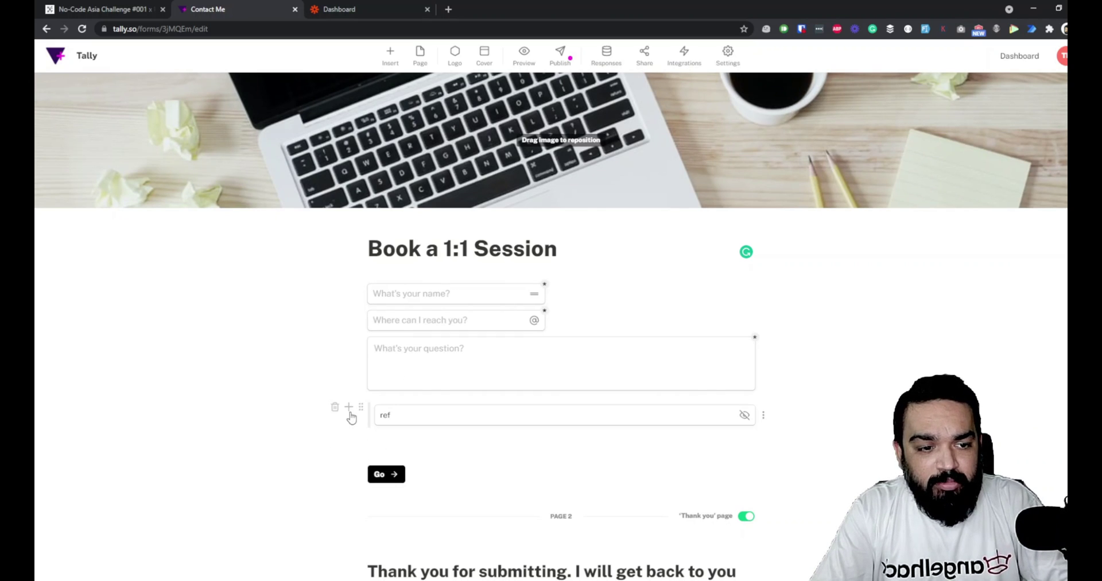
- Delete the hidden ref field and insert a Date input block below the question field
{"action": "left_click", "coordinate": [334, 414]}
{"action": "mouse_move", "coordinate": [369, 403]}
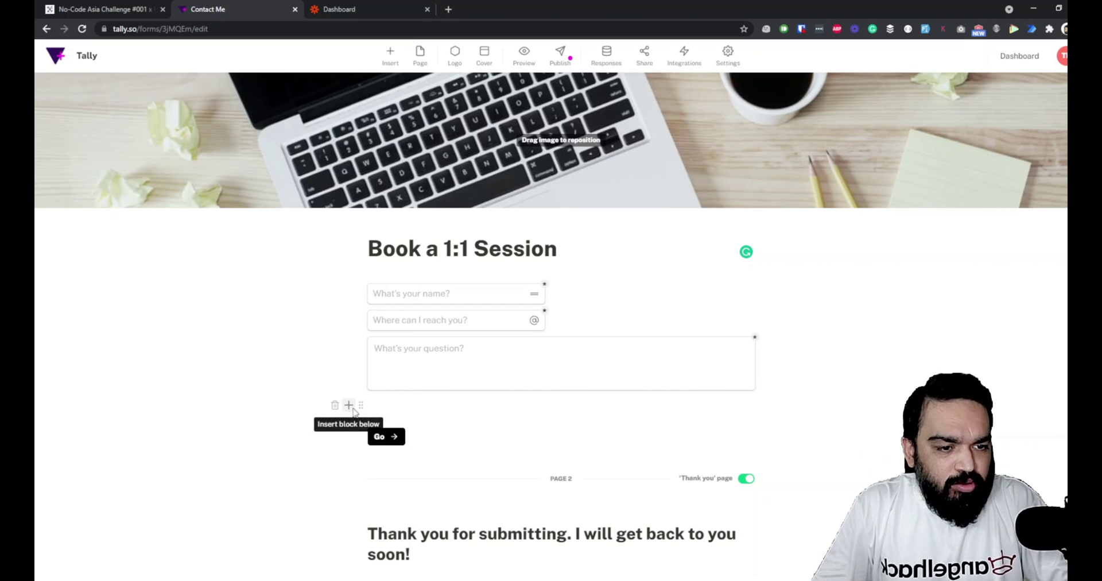
{"action": "left_click", "coordinate": [348, 405]}
{"action": "scroll", "coordinate": [459, 362], "scroll_direction": "down", "scroll_amount": 5}
{"action": "scroll", "coordinate": [459, 298], "scroll_direction": "up", "scroll_amount": 2}
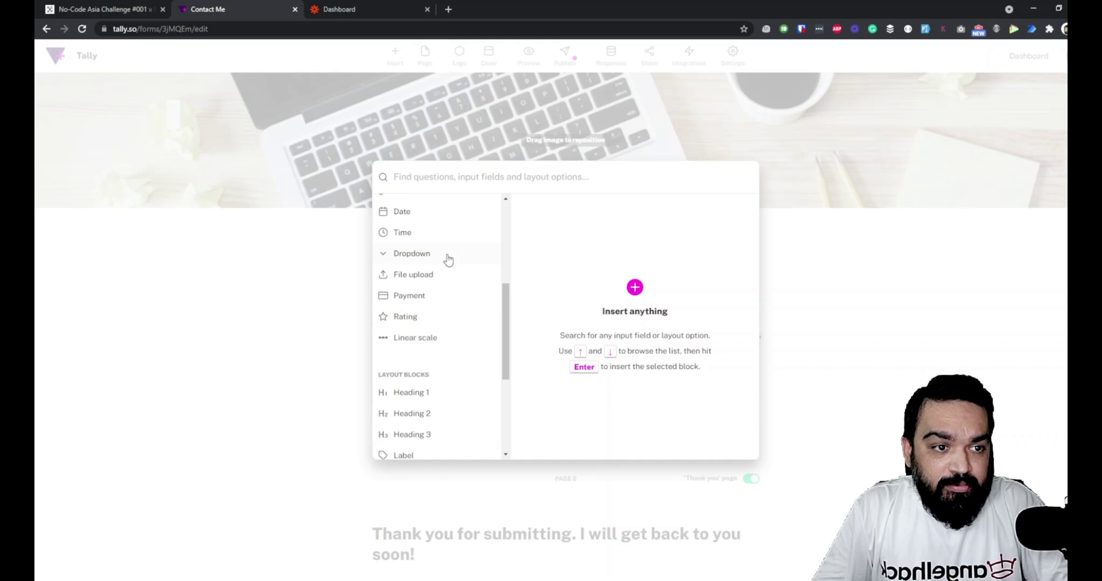
{"action": "left_click", "coordinate": [451, 217]}
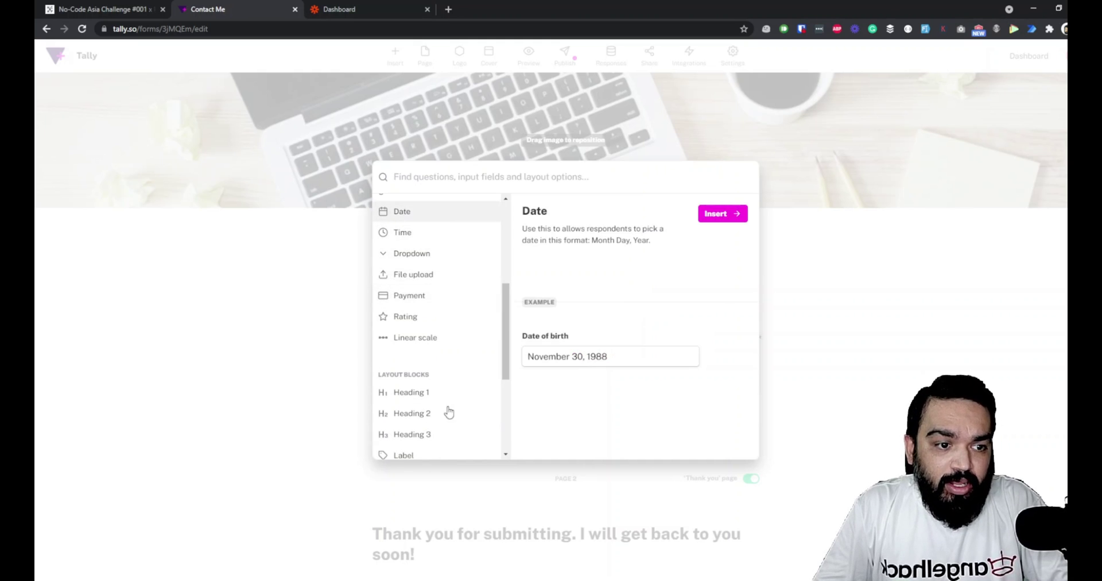
{"action": "left_click", "coordinate": [721, 214]}
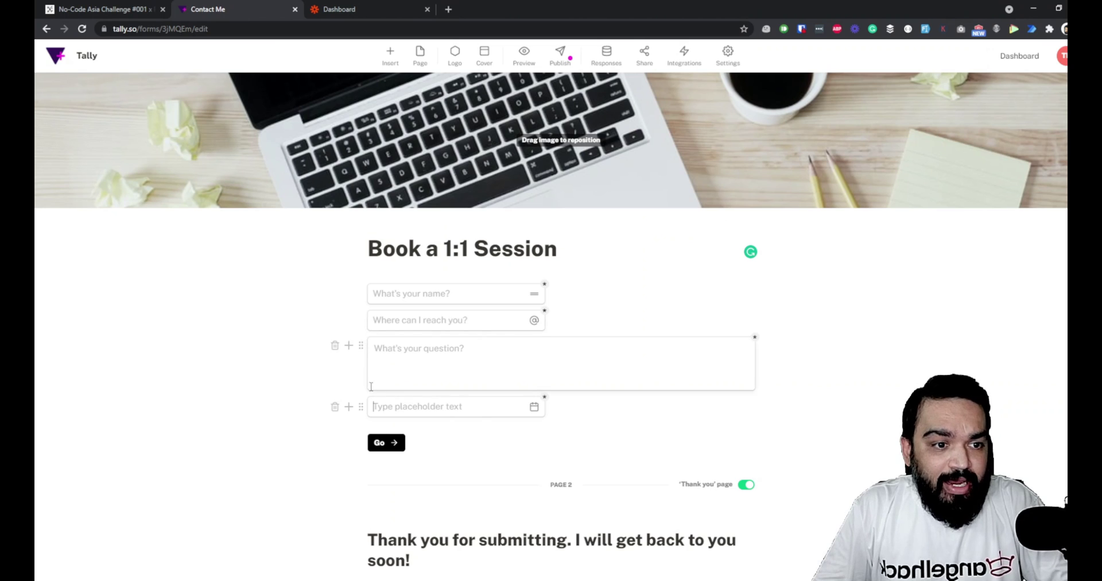
- Insert a Time input block directly below the date field
{"action": "left_click", "coordinate": [349, 406]}
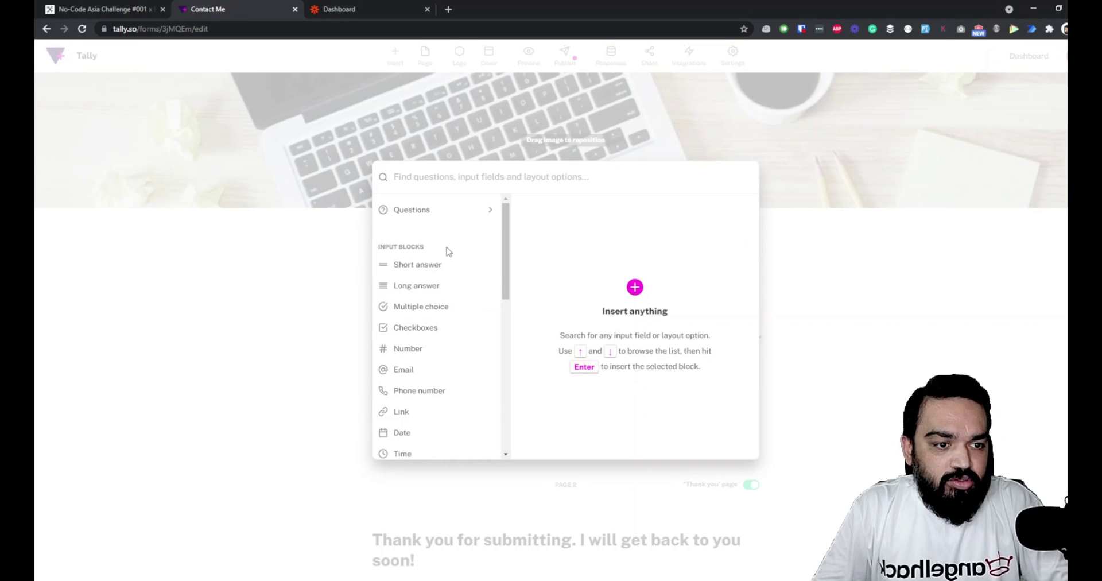
{"action": "scroll", "coordinate": [458, 401], "scroll_direction": "down", "scroll_amount": 3}
{"action": "left_click", "coordinate": [421, 344]}
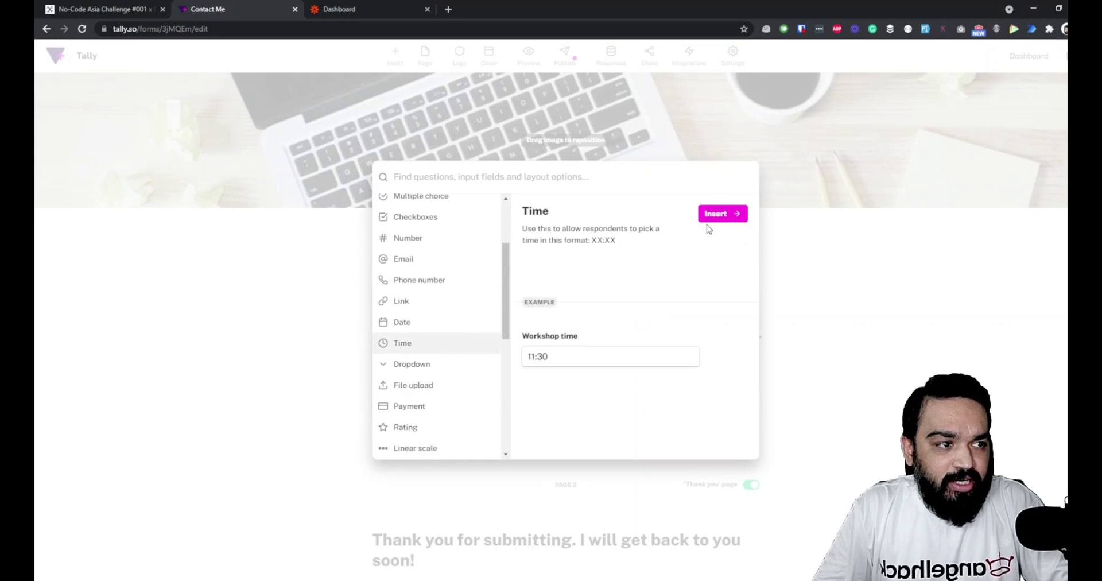
{"action": "left_click", "coordinate": [712, 215]}
- Set the placeholder texts to "Pick a date" for the date field and "Pick a time" for the time field
{"action": "left_click", "coordinate": [496, 412]}
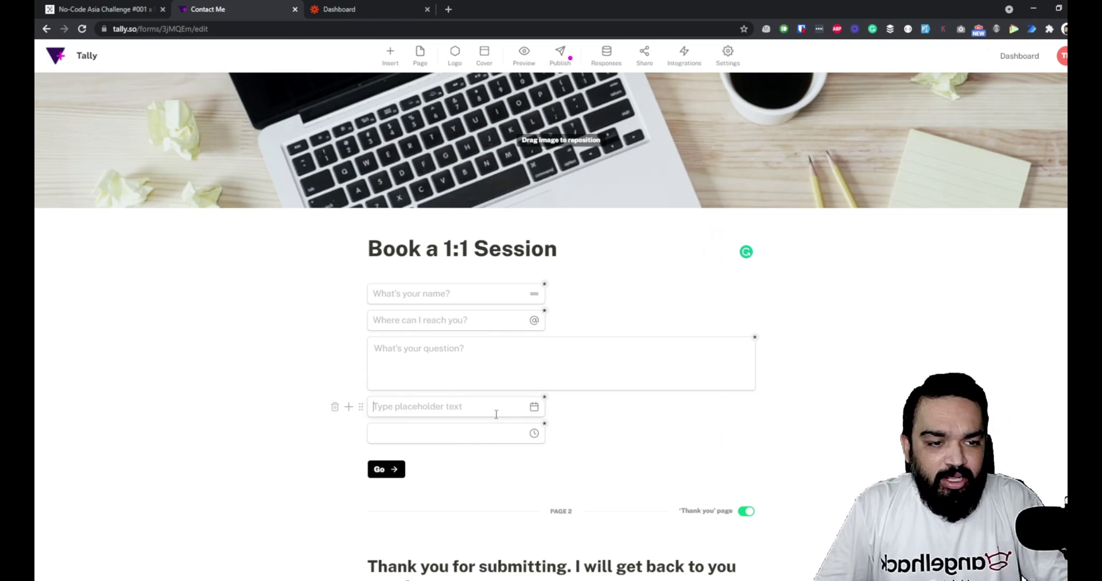
{"action": "type", "text": "Pick a date"}
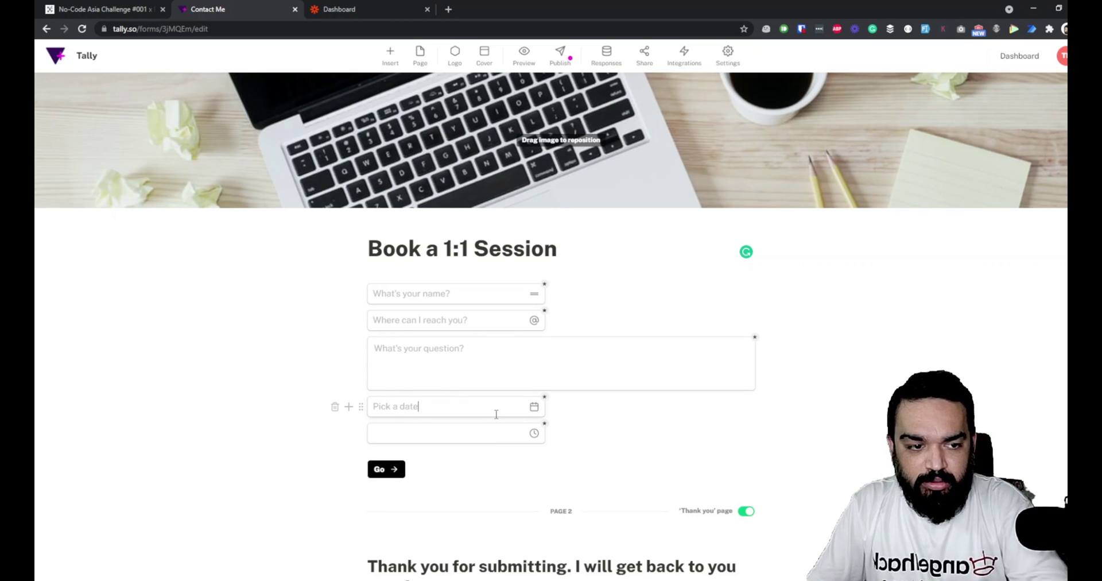
{"action": "left_click", "coordinate": [452, 435]}
{"action": "type", "text": "Pick a time"}
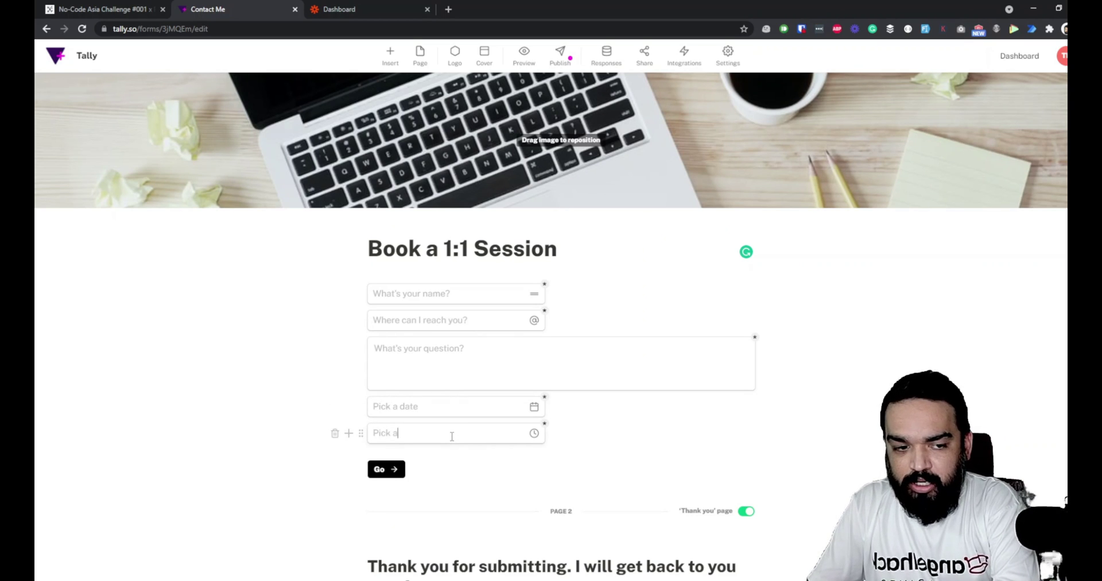
- Insert a Label block and place it between the date and time fields
{"action": "left_click", "coordinate": [348, 433]}
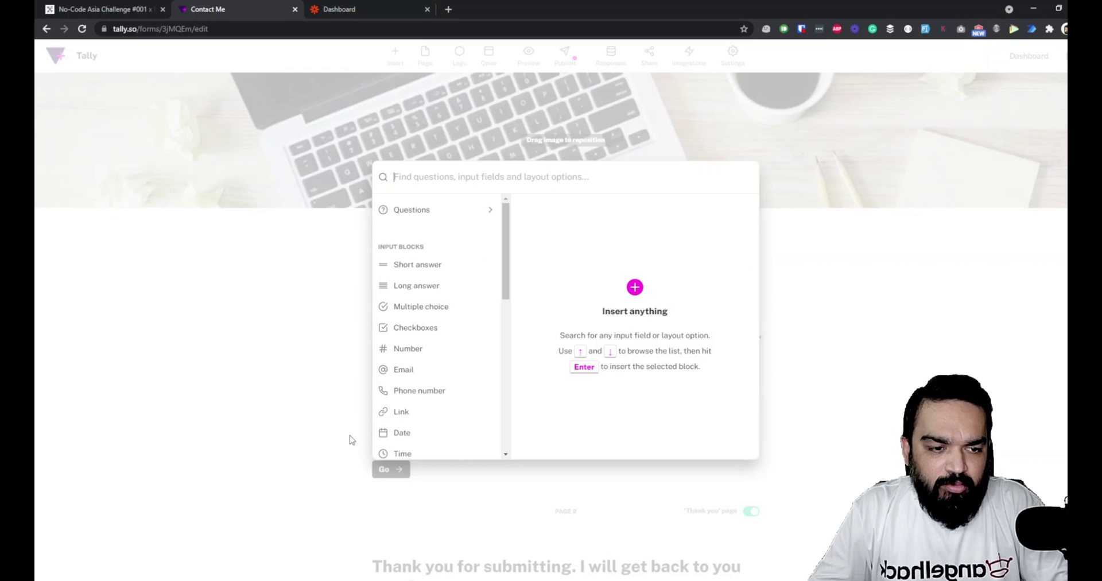
{"action": "scroll", "coordinate": [442, 396], "scroll_direction": "down", "scroll_amount": 4}
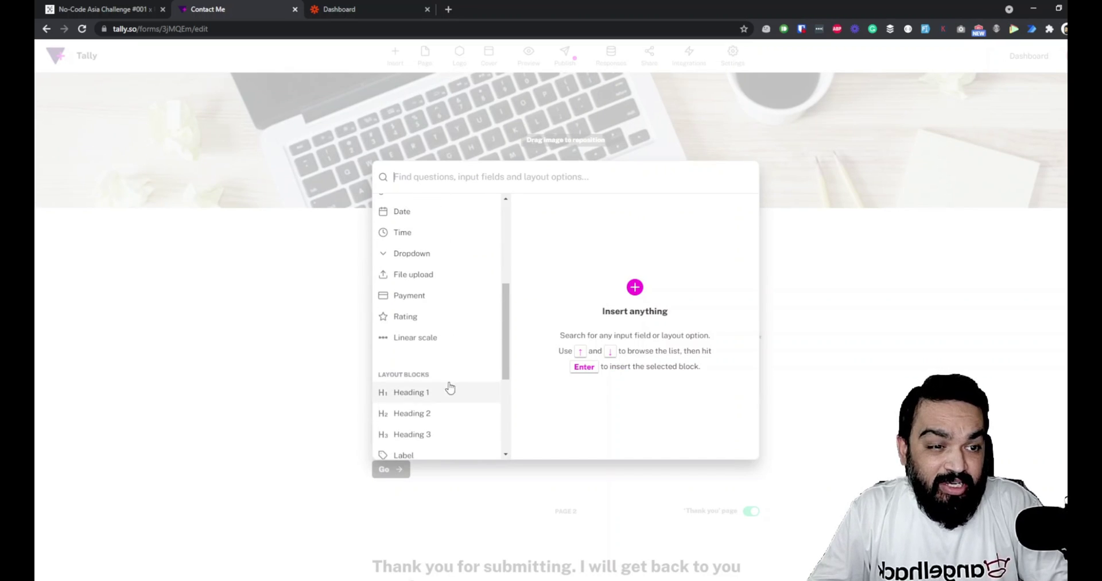
{"action": "scroll", "coordinate": [442, 362], "scroll_direction": "down", "scroll_amount": 3}
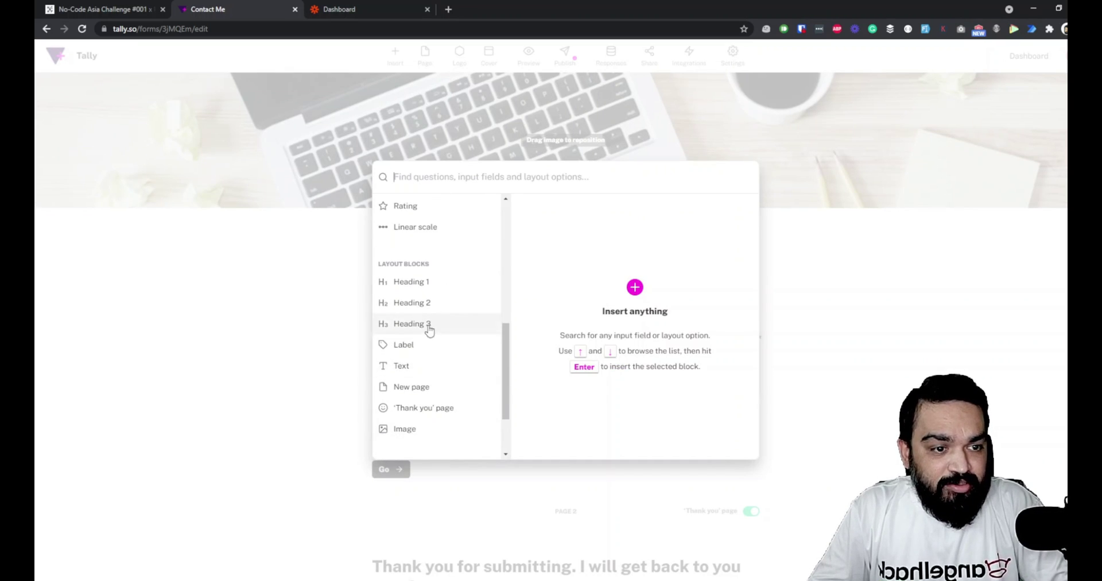
{"action": "left_click", "coordinate": [722, 214]}
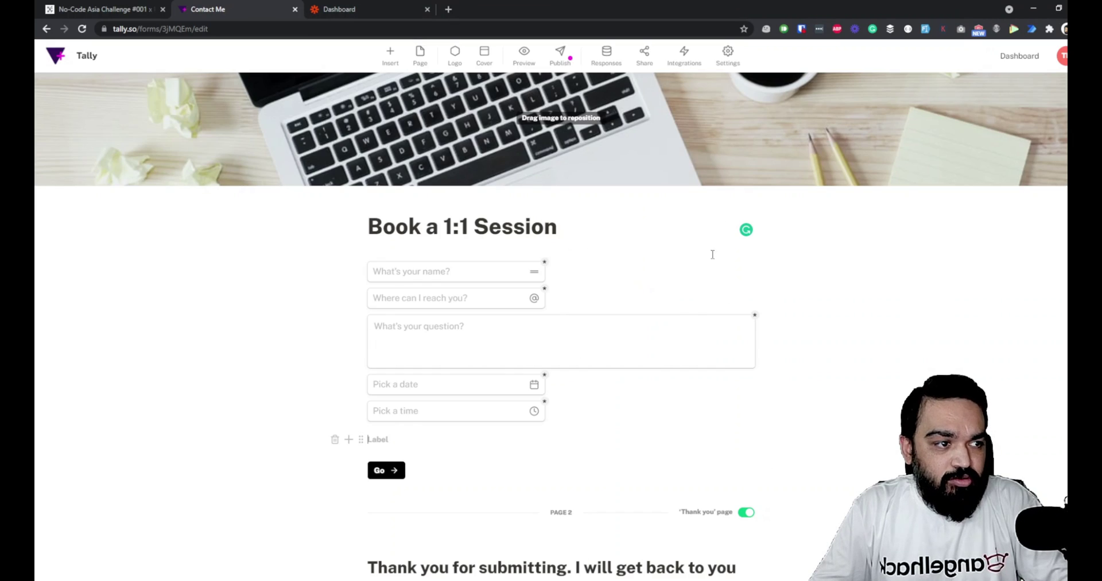
{"action": "left_click_drag", "start_coordinate": [361, 440], "coordinate": [384, 422]}
- Set the label above the time field to "Pick a time between 8 PM to 10 PM only."
{"action": "left_click", "coordinate": [397, 408]}
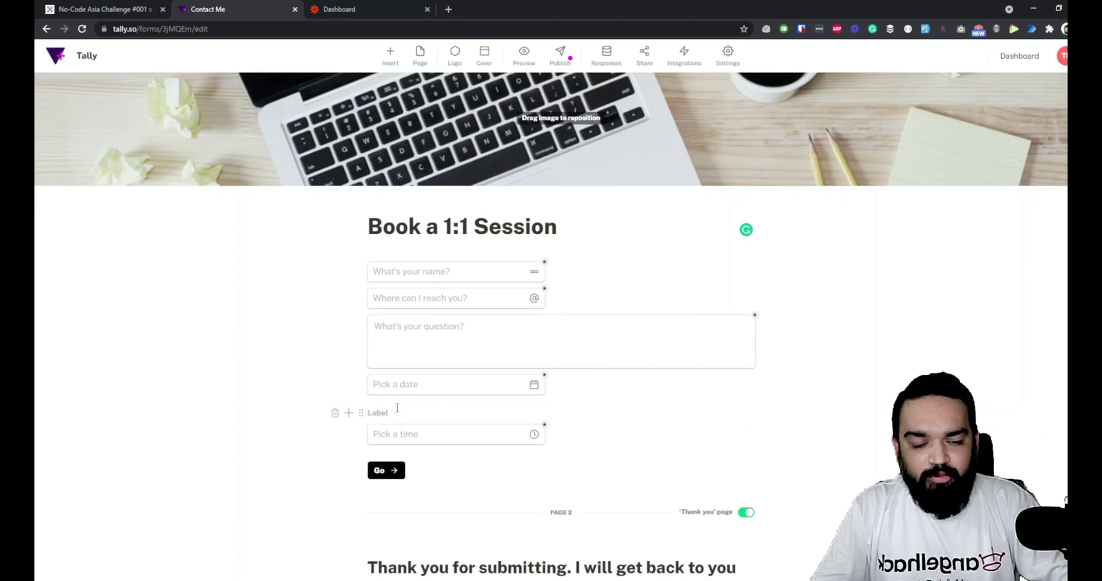
{"action": "type", "text": "Pick a t"}
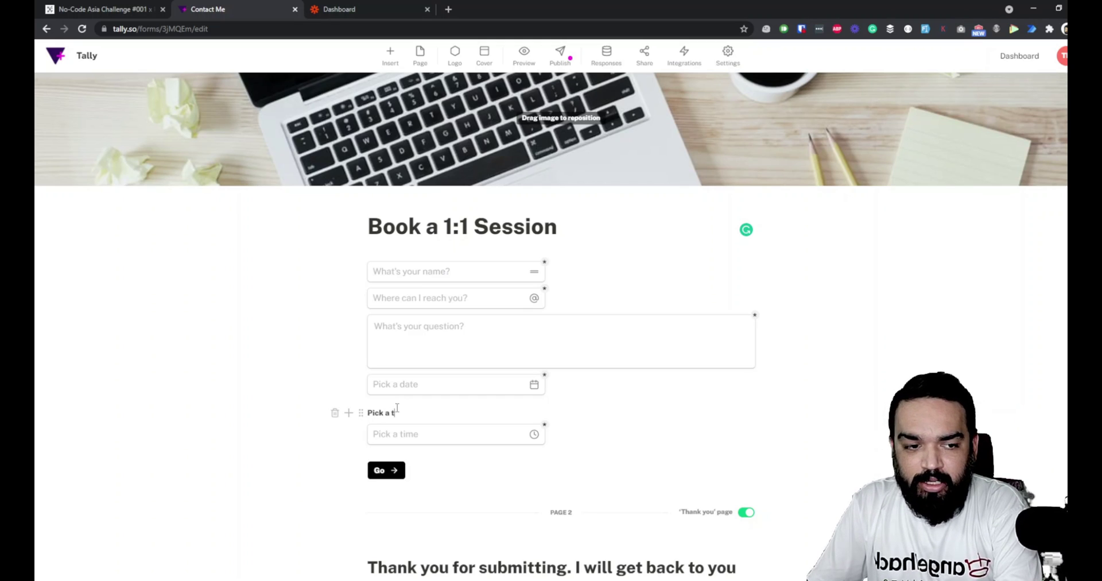
{"action": "type", "text": "ime between 8 PM tyo"}
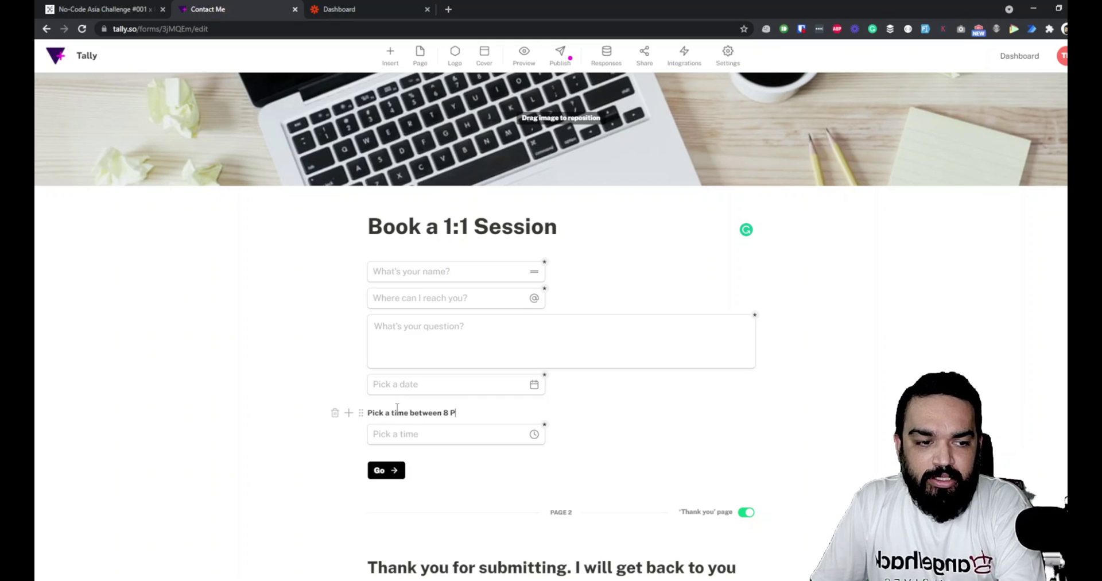
{"action": "key", "text": "BackSpace"}
{"action": "key", "text": "BackSpace"}
{"action": "type", "text": "o 10 PM only."}
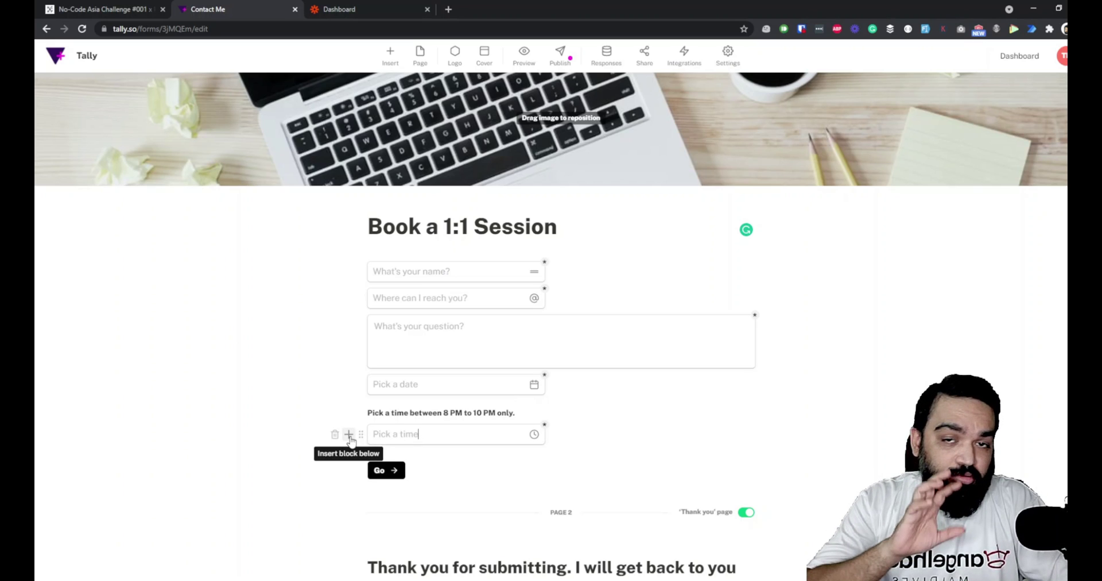
- Insert a Conditional logic block directly below the time field
{"action": "left_click", "coordinate": [349, 434]}
{"action": "scroll", "coordinate": [423, 430], "scroll_direction": "down", "scroll_amount": 8}
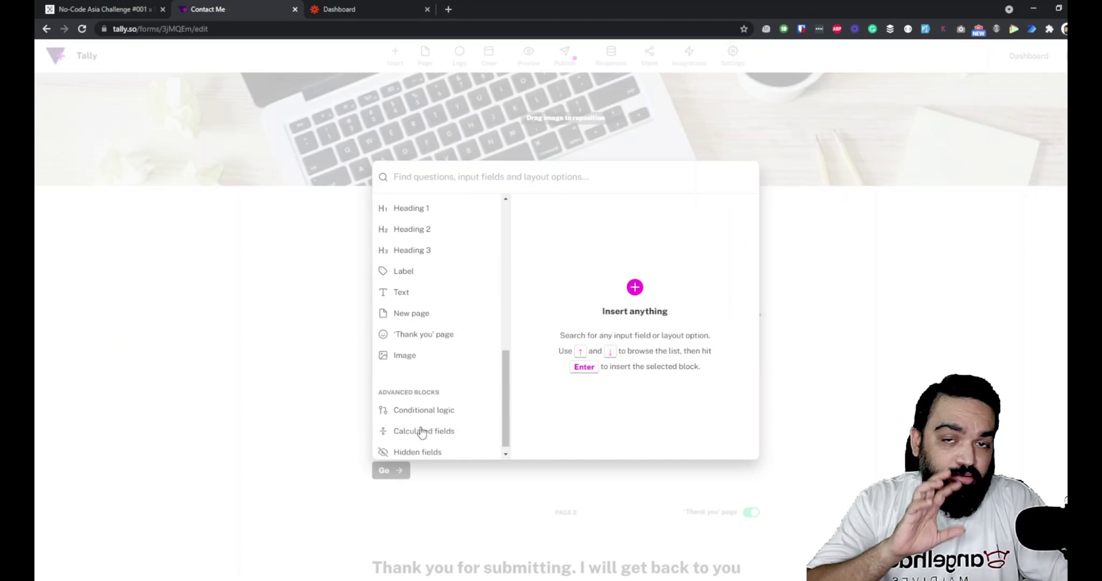
{"action": "mouse_move", "coordinate": [431, 406]}
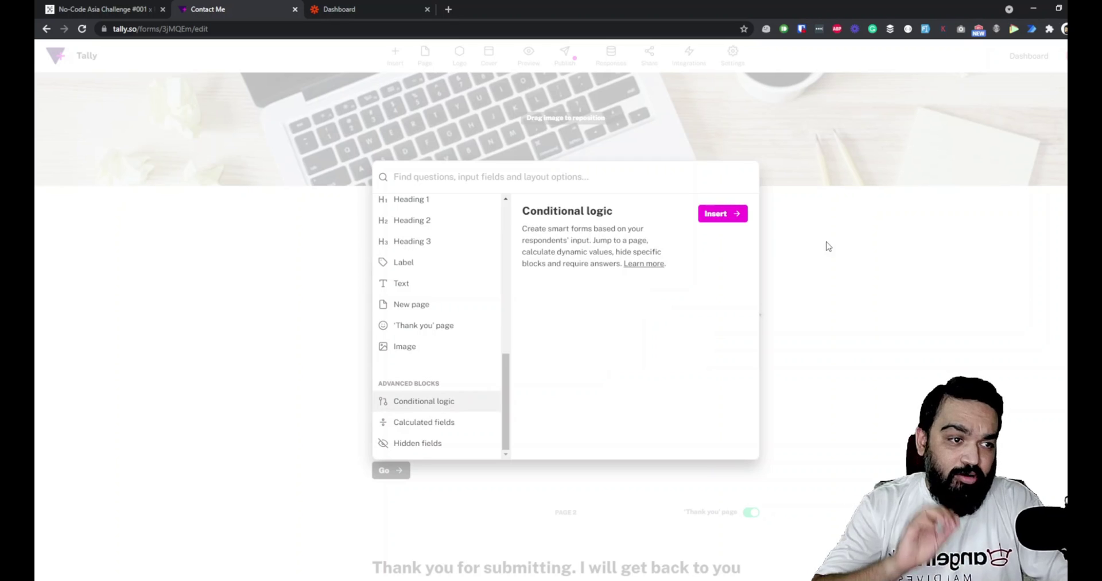
{"action": "left_click", "coordinate": [722, 215]}
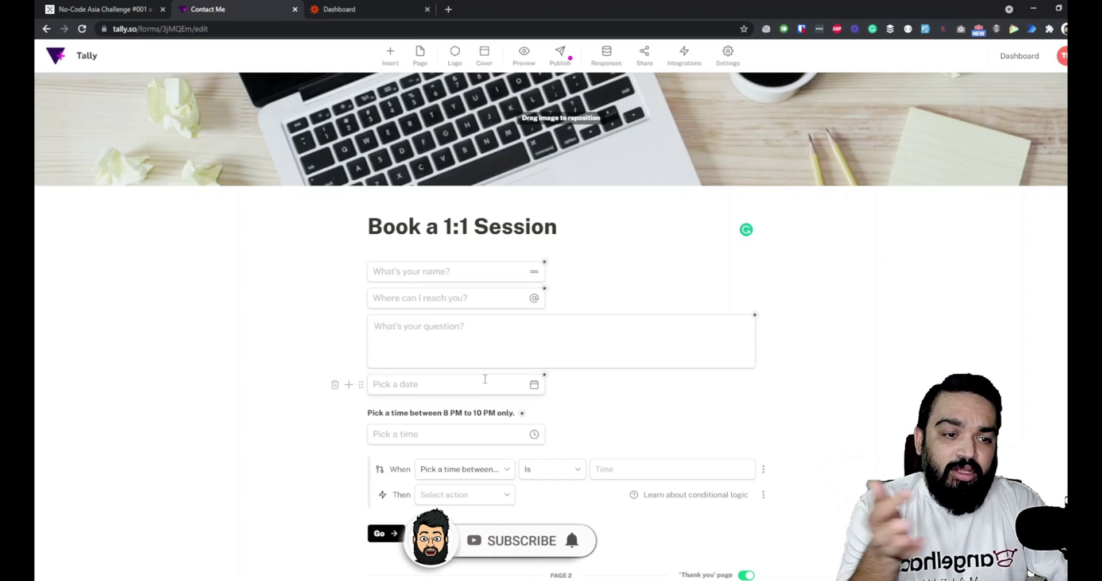
- Set the first condition to apply when the picked time is before 20:00
{"action": "left_click", "coordinate": [471, 477]}
{"action": "left_click", "coordinate": [560, 475]}
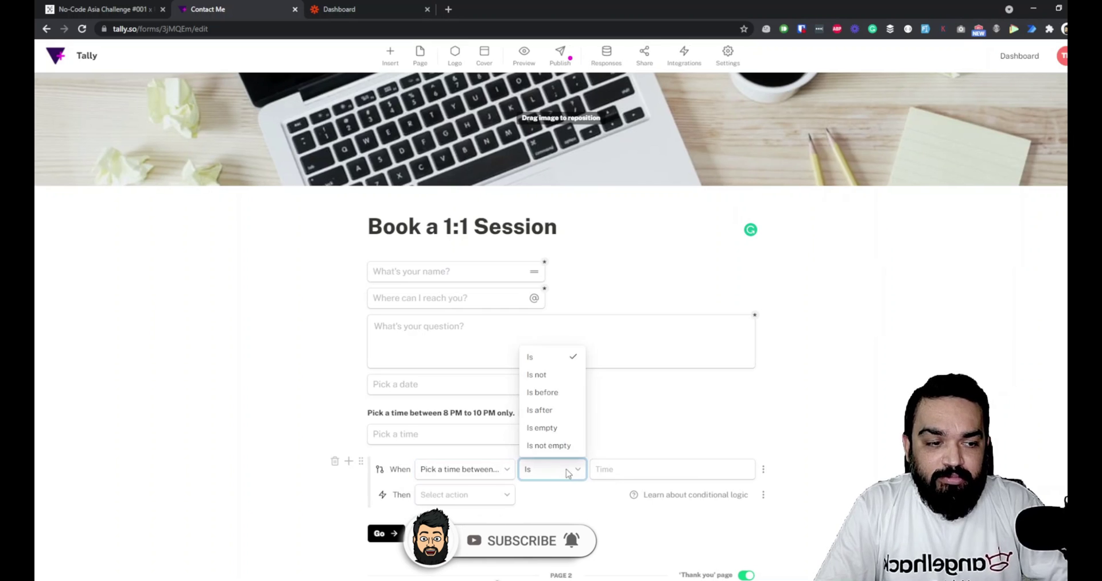
{"action": "left_click", "coordinate": [545, 393]}
{"action": "left_click", "coordinate": [613, 469]}
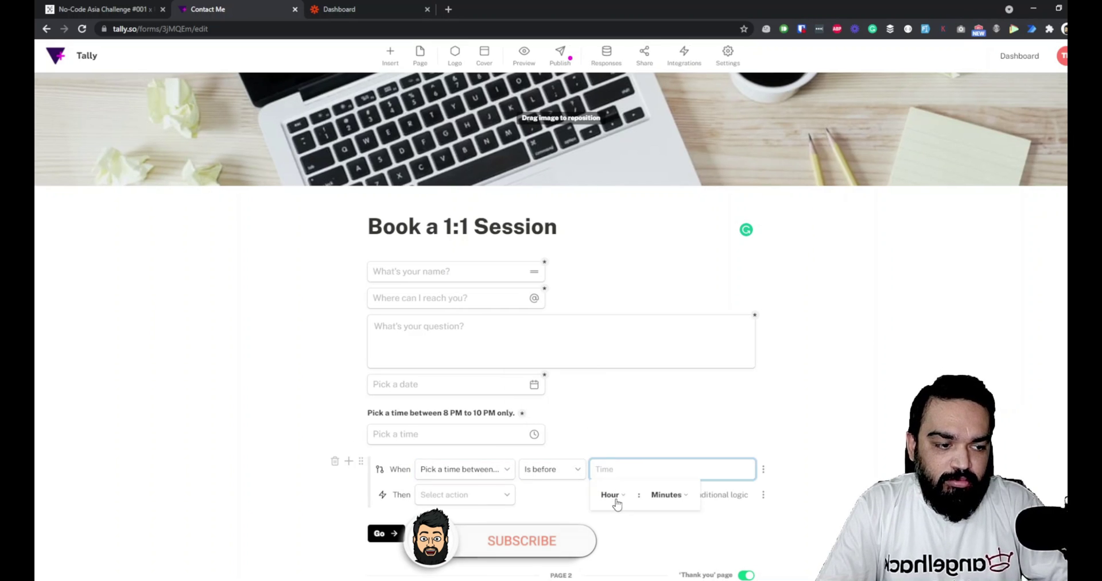
{"action": "type", "text": "20"}
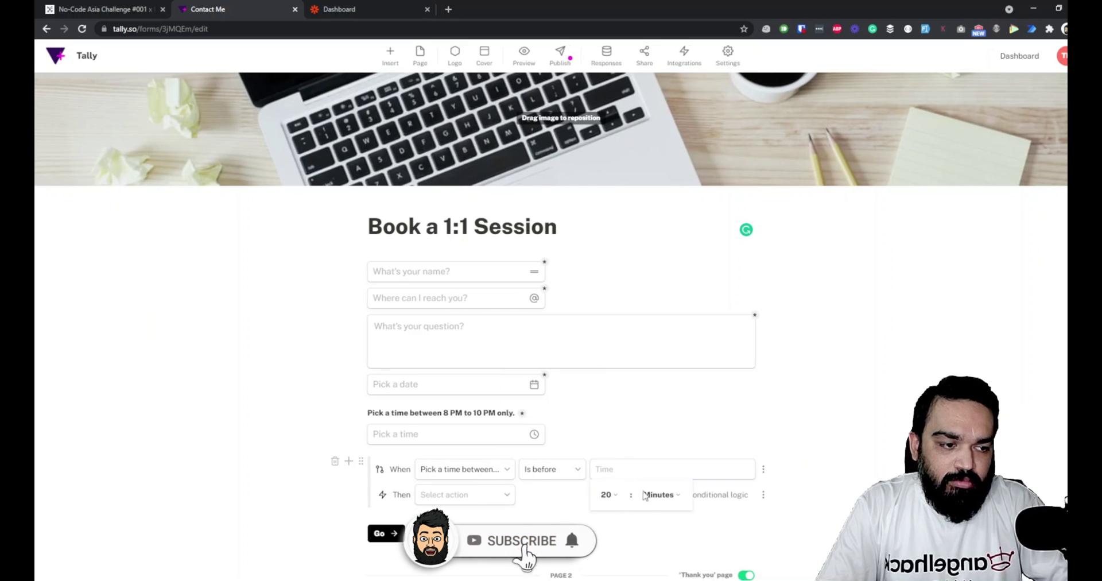
{"action": "left_click", "coordinate": [776, 484]}
- Add a second condition that applies when the picked time is after 22:00
{"action": "left_click", "coordinate": [763, 469]}
{"action": "left_click", "coordinate": [784, 485]}
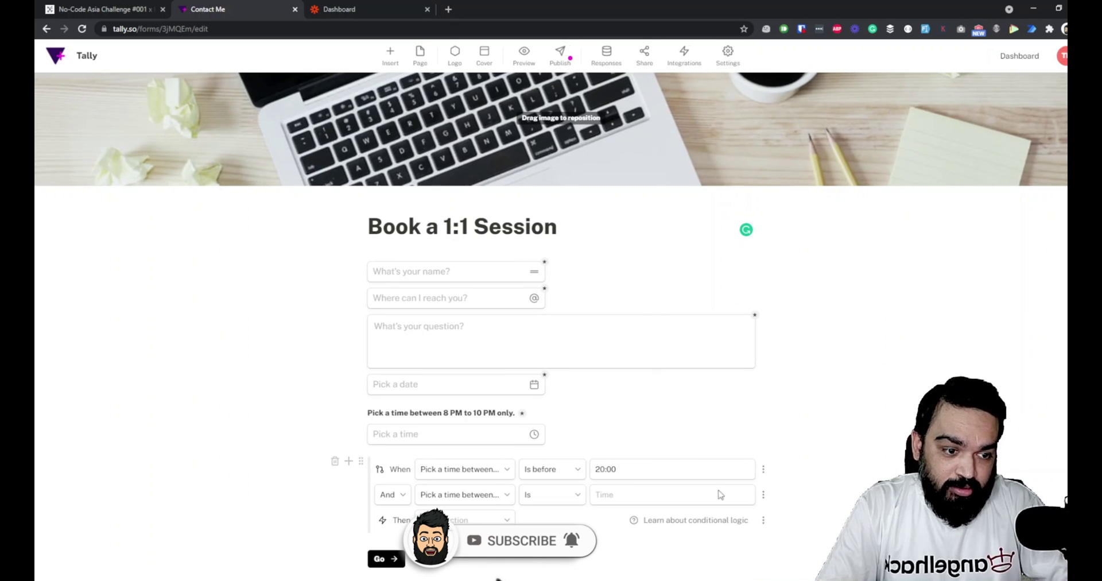
{"action": "left_click", "coordinate": [579, 495]}
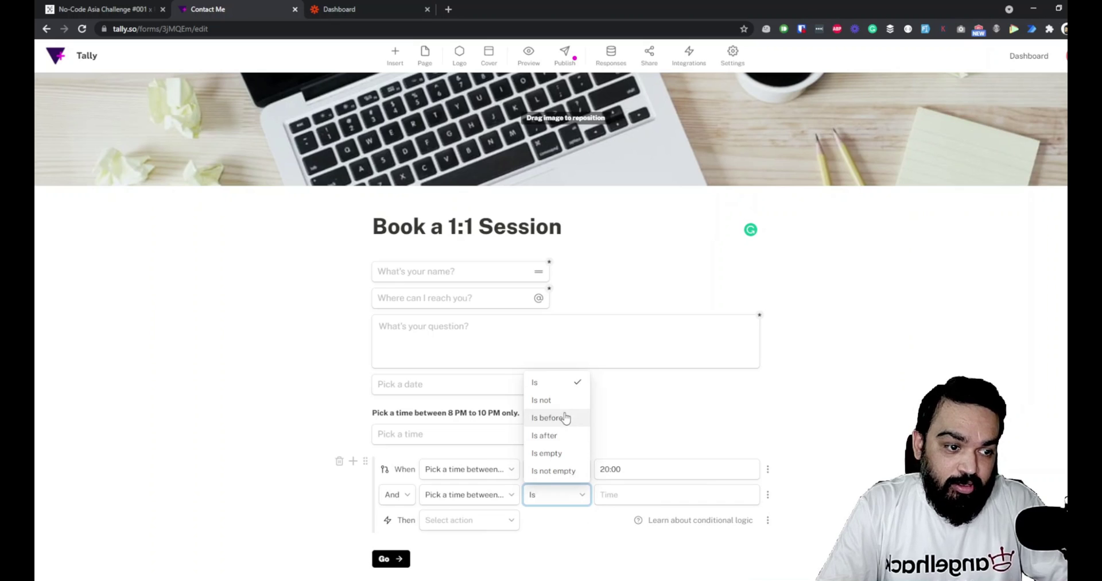
{"action": "left_click", "coordinate": [563, 437]}
{"action": "left_click", "coordinate": [635, 494]}
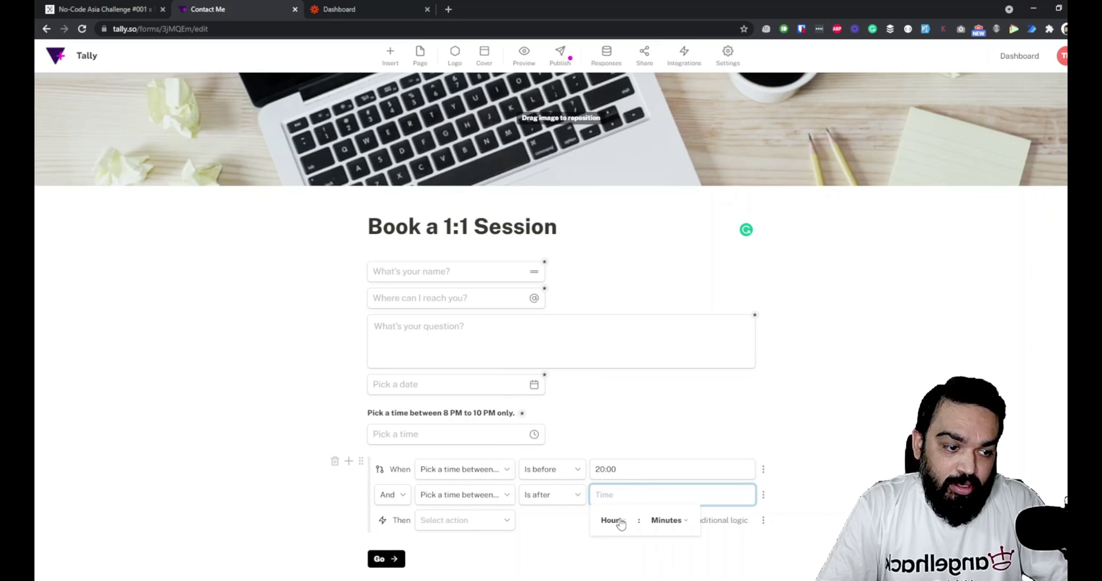
{"action": "left_click", "coordinate": [610, 521]}
{"action": "left_click", "coordinate": [614, 501]}
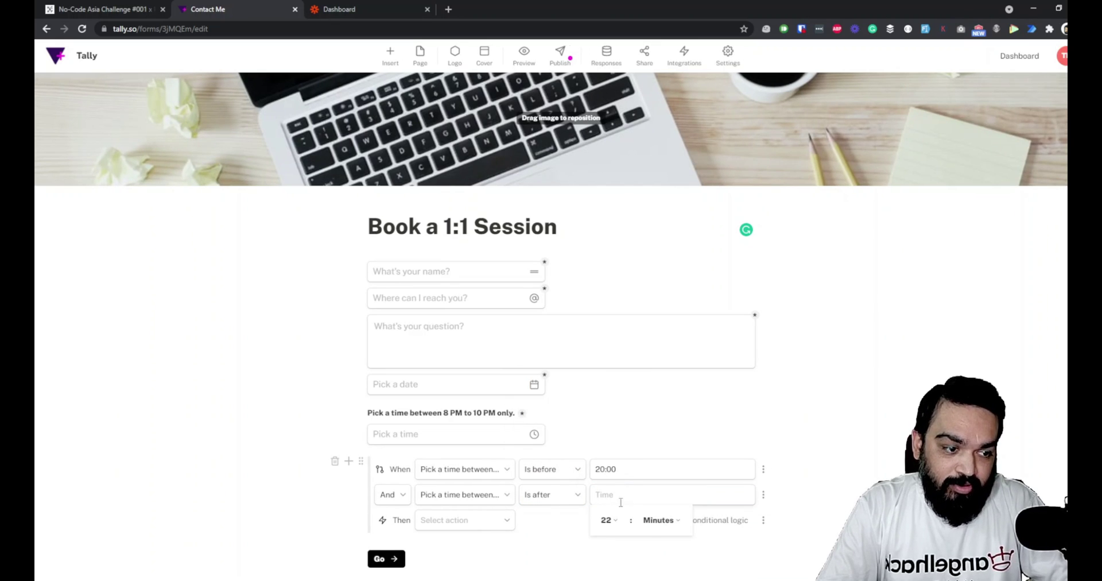
{"action": "left_click", "coordinate": [659, 338]}
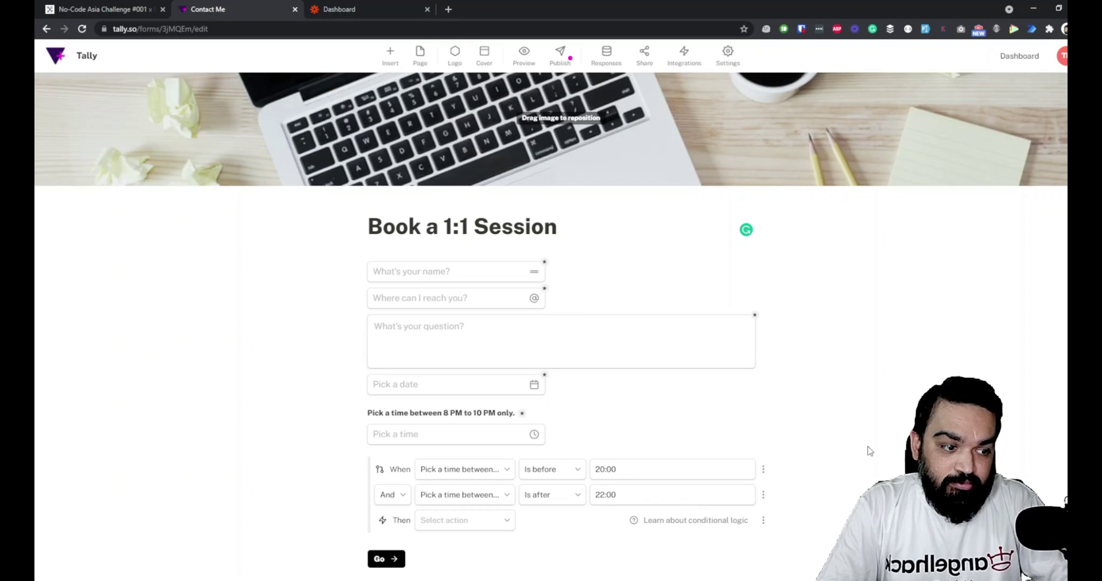
- Set the operator joining the two time conditions to Or
{"action": "scroll", "coordinate": [867, 448], "scroll_direction": "down", "scroll_amount": 4}
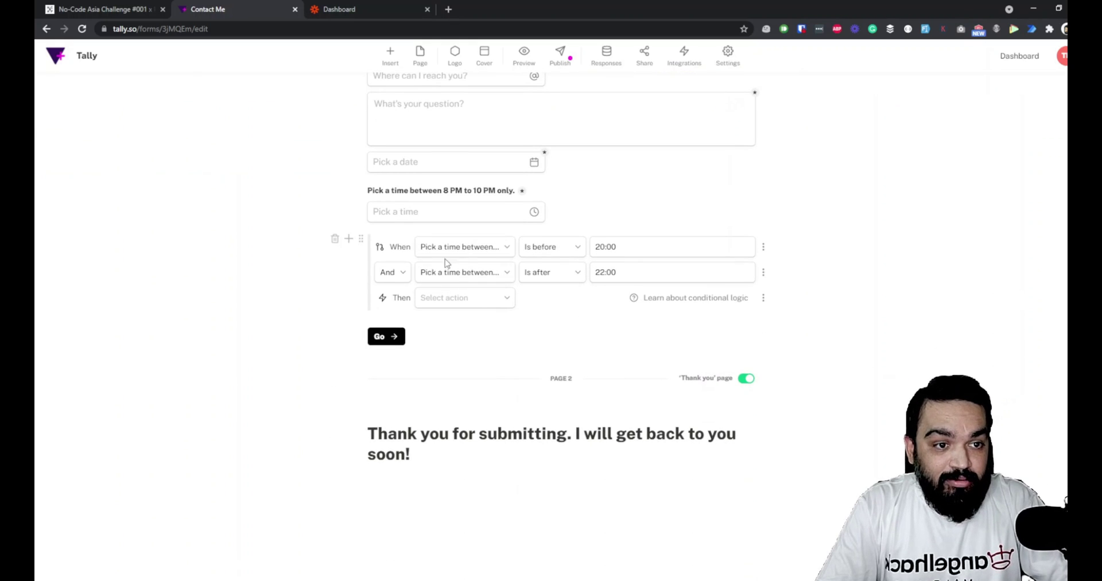
{"action": "left_click", "coordinate": [403, 272]}
{"action": "left_click", "coordinate": [401, 314]}
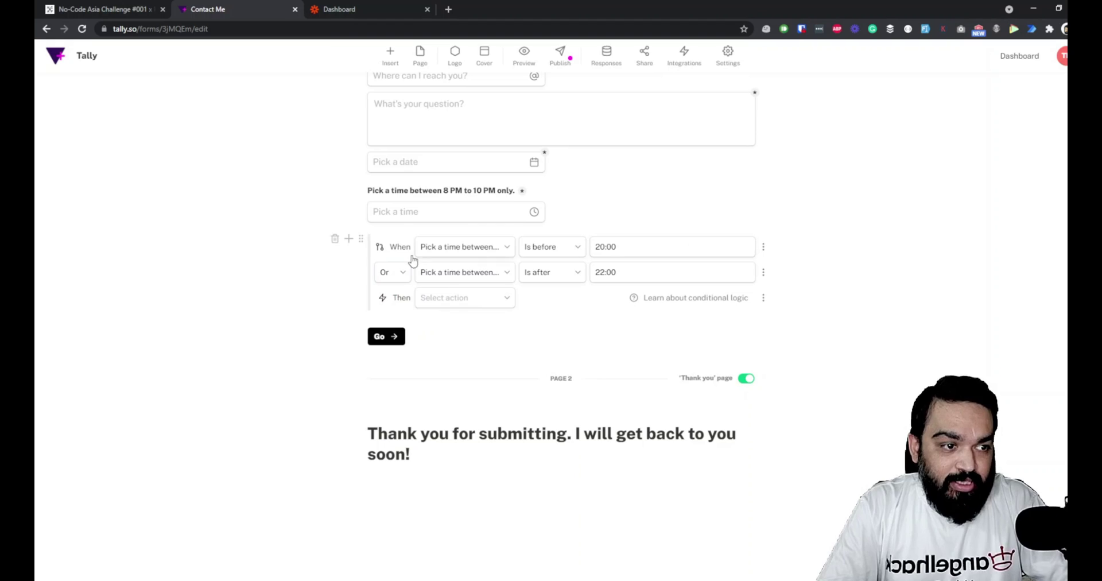
- Add a third condition that applies when the time field is empty
{"action": "left_click", "coordinate": [763, 272]}
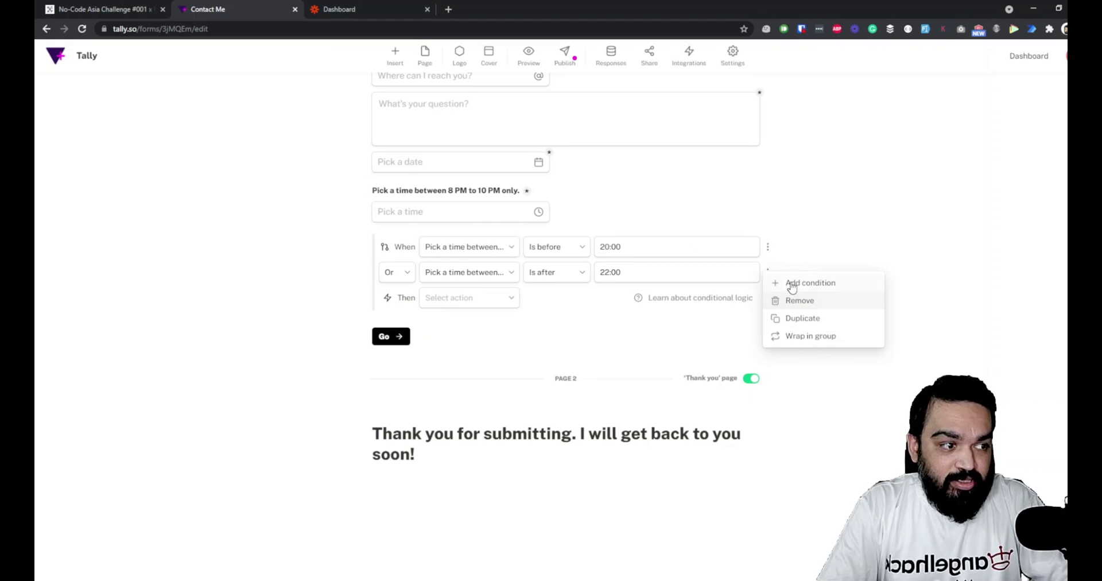
{"action": "left_click", "coordinate": [791, 284]}
{"action": "left_click", "coordinate": [459, 303]}
{"action": "left_click", "coordinate": [578, 303]}
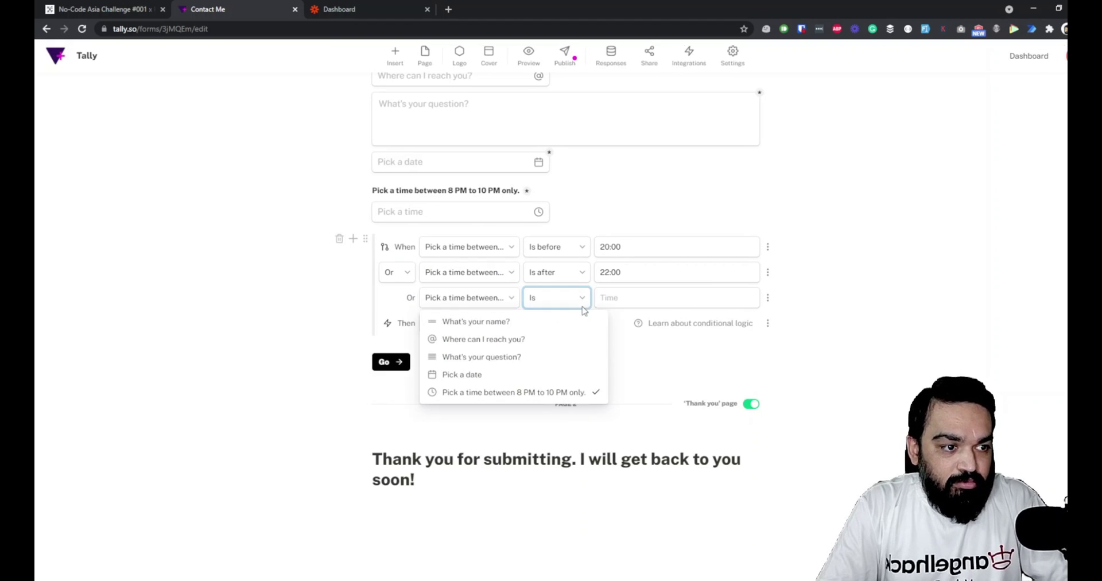
{"action": "left_click", "coordinate": [572, 298]}
{"action": "left_click", "coordinate": [572, 298]}
{"action": "left_click", "coordinate": [563, 393]}
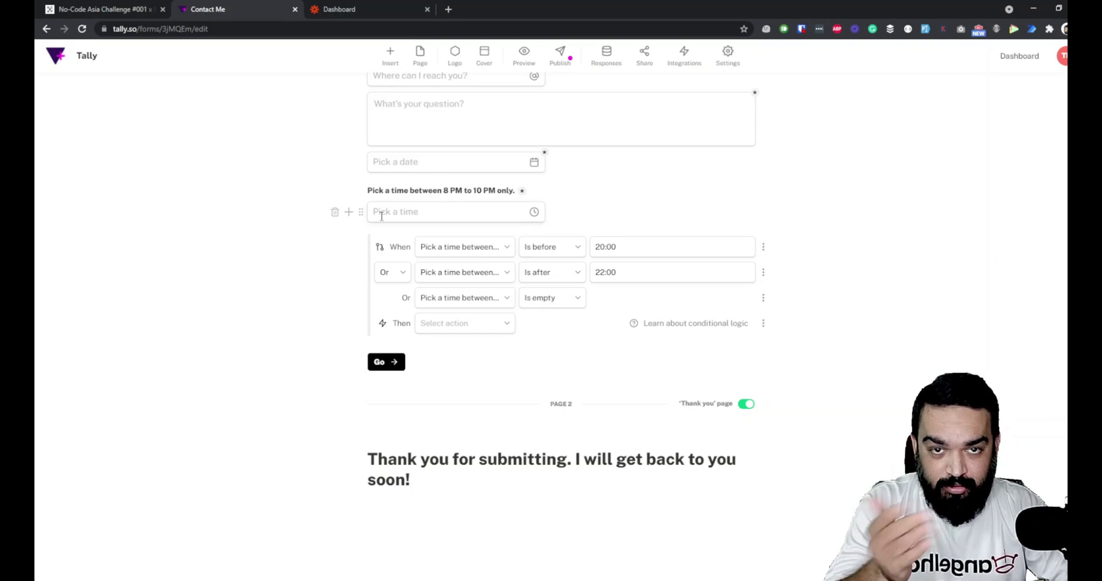
- Insert a Text block below the time field reading "Please pick a time in between 8 PM and 10 PM only."
{"action": "left_click", "coordinate": [349, 213]}
{"action": "scroll", "coordinate": [452, 362], "scroll_direction": "down", "scroll_amount": 5}
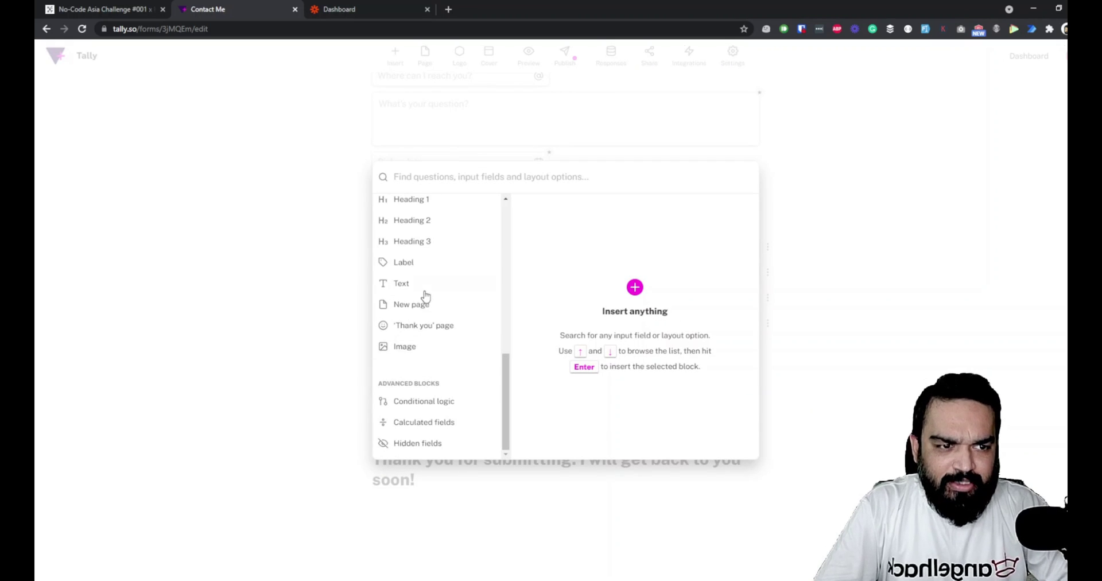
{"action": "left_click", "coordinate": [733, 213]}
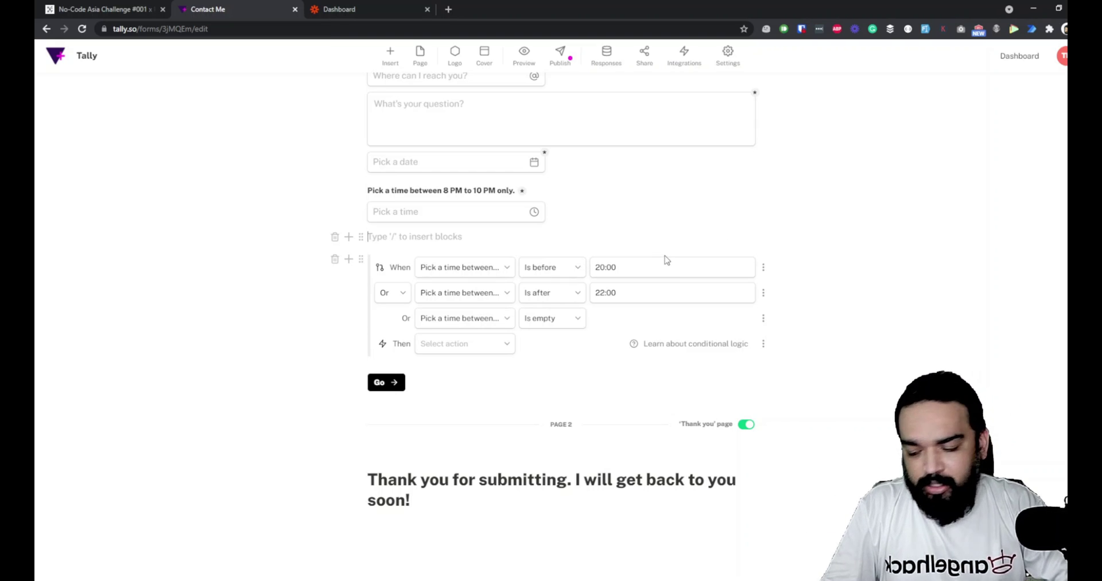
{"action": "type", "text": "Please pick a time"}
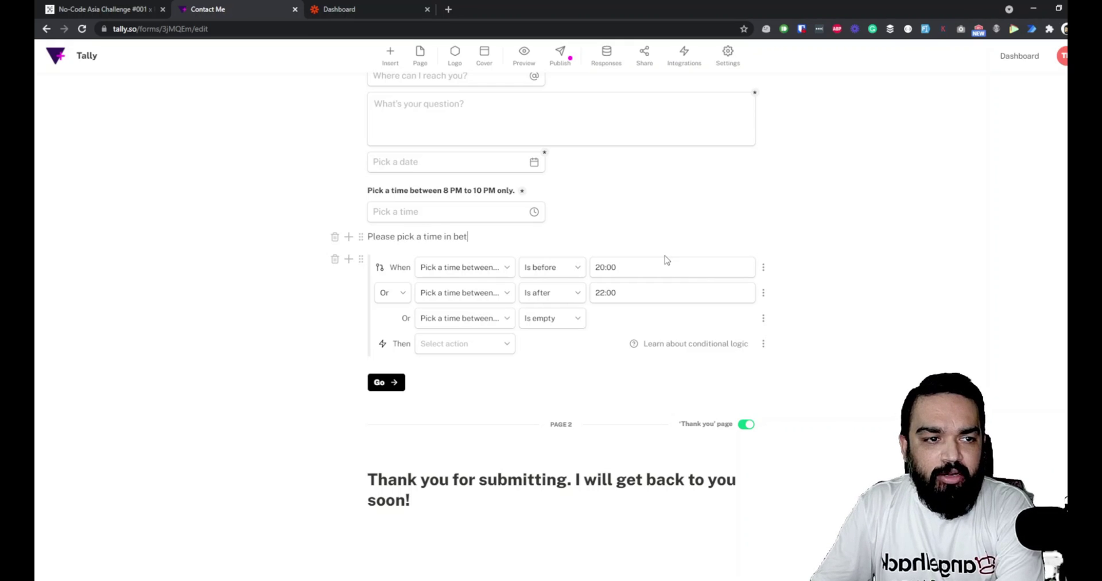
{"action": "type", "text": " in between 8"}
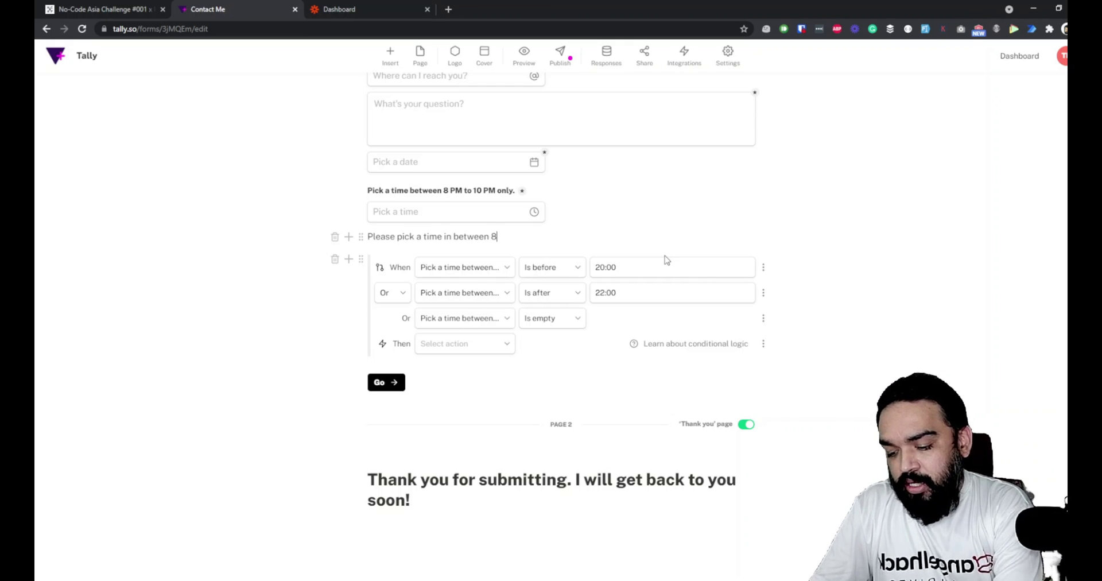
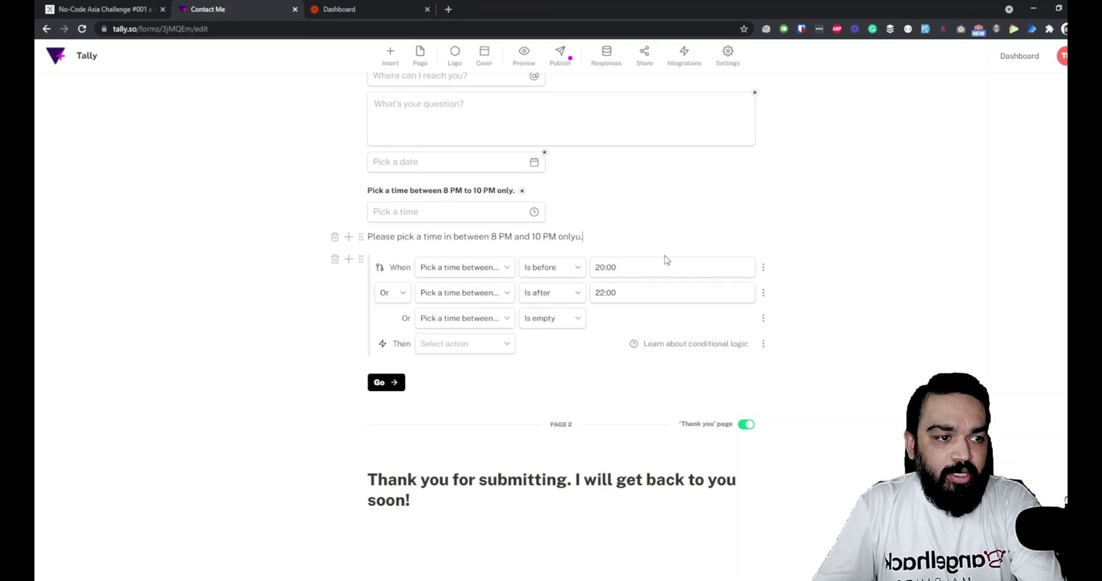
- Color the whole "Please pick a time in between 8 PM and 10 PM only." message orange-red
{"action": "key", "text": "ctrl+a"}
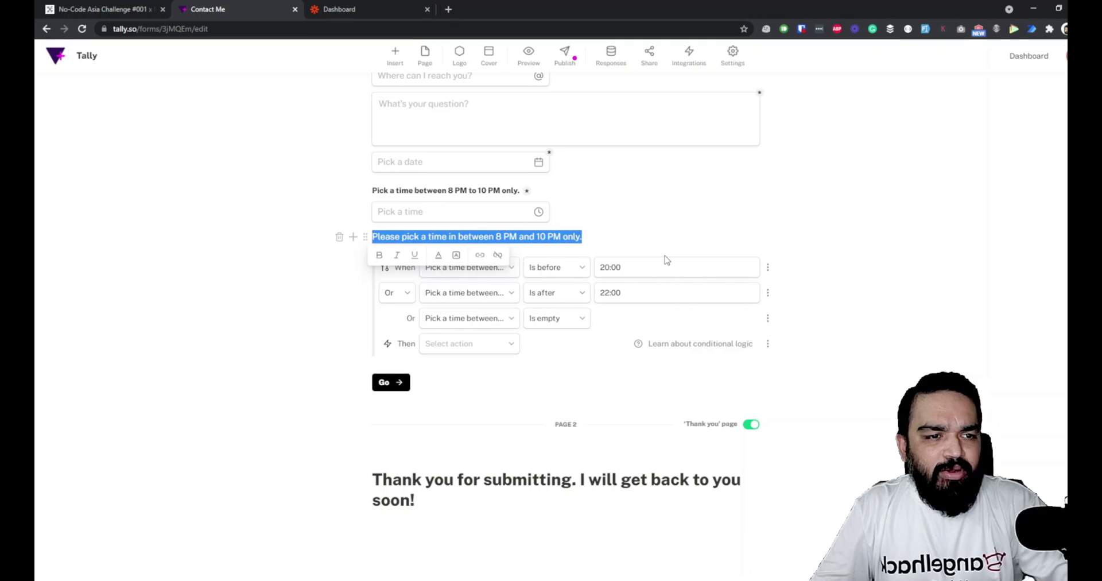
{"action": "left_click", "coordinate": [437, 255]}
{"action": "left_click", "coordinate": [476, 396]}
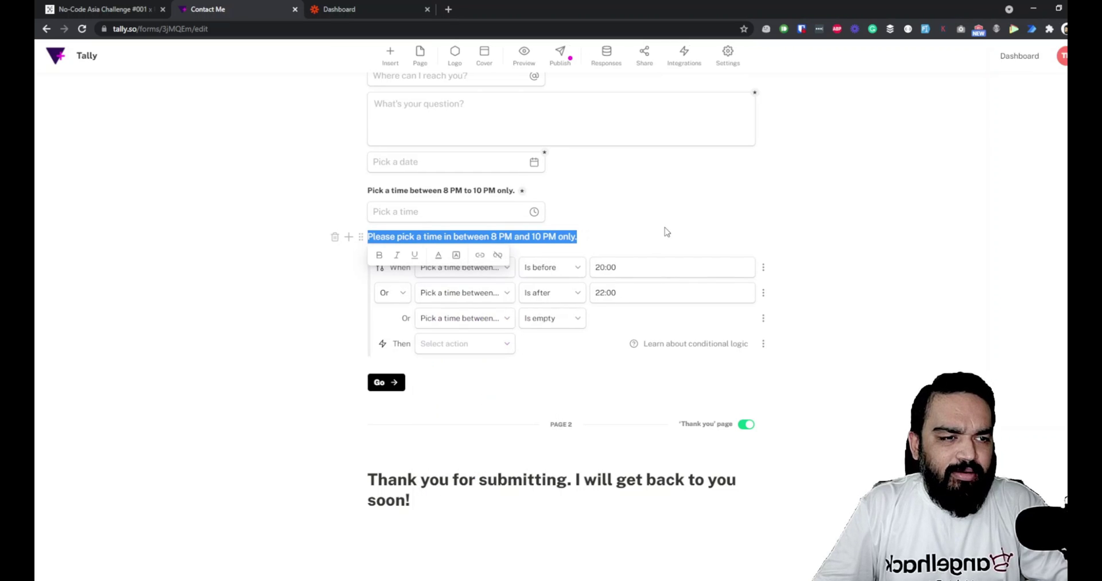
{"action": "left_click", "coordinate": [584, 237]}
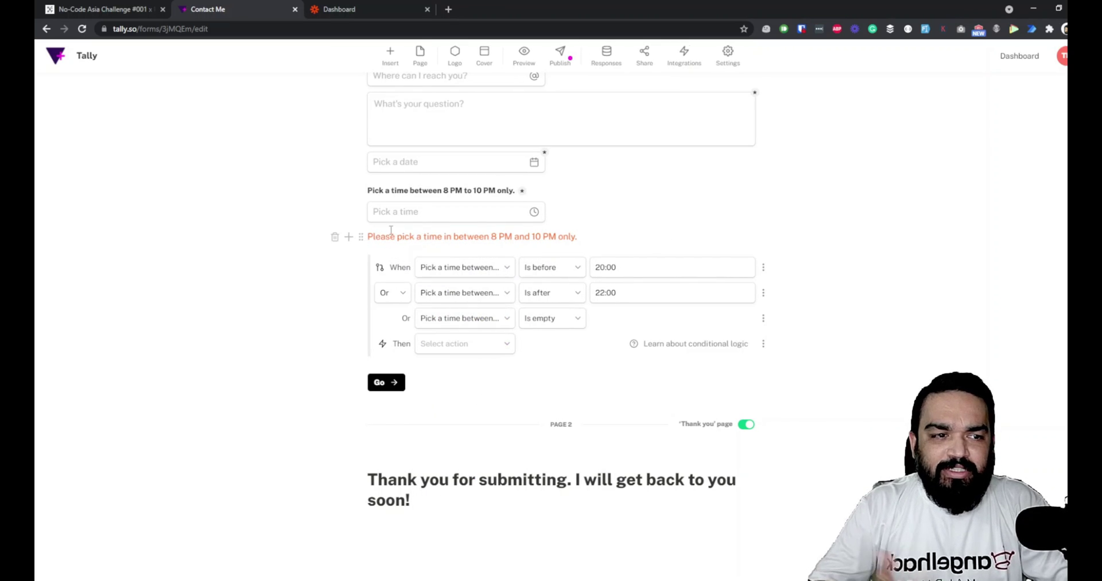
- Turn on Hide block for the colored message below the time field
{"action": "left_click", "coordinate": [360, 237]}
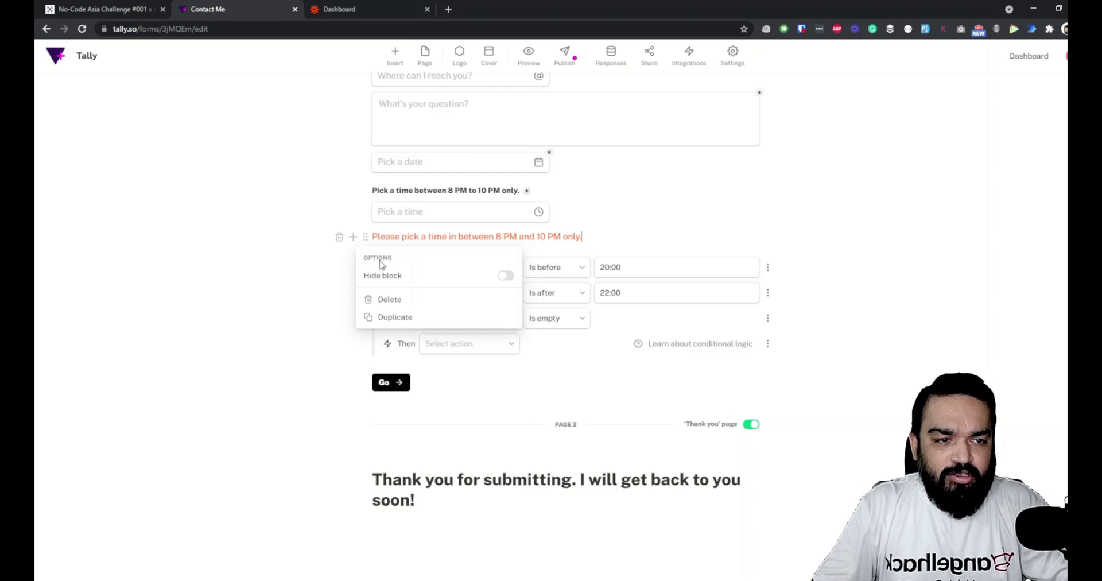
{"action": "left_click", "coordinate": [507, 276]}
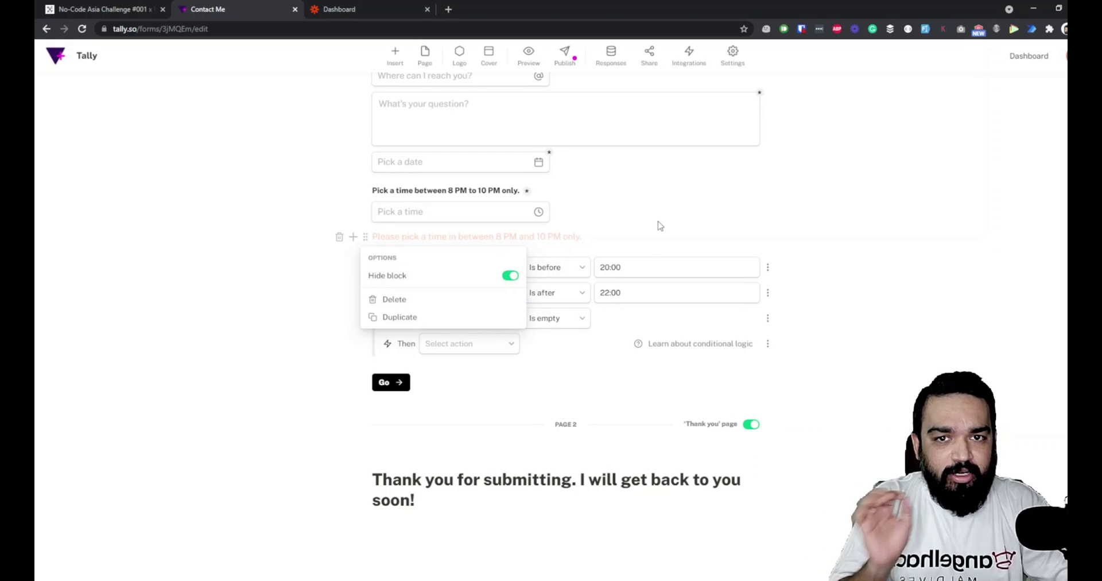
{"action": "left_click", "coordinate": [563, 404]}
- Set the conditional action to Show blocks, targeting the "Please pick a time in between 8 PM and 10 PM only." text
{"action": "left_click", "coordinate": [486, 343]}
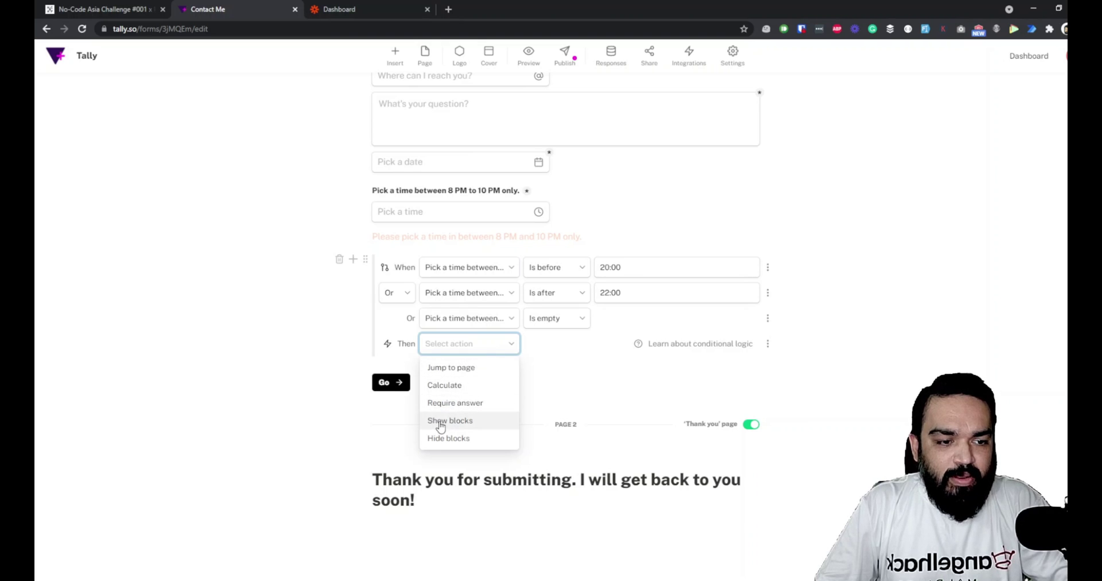
{"action": "left_click", "coordinate": [440, 424]}
{"action": "left_click", "coordinate": [590, 347]}
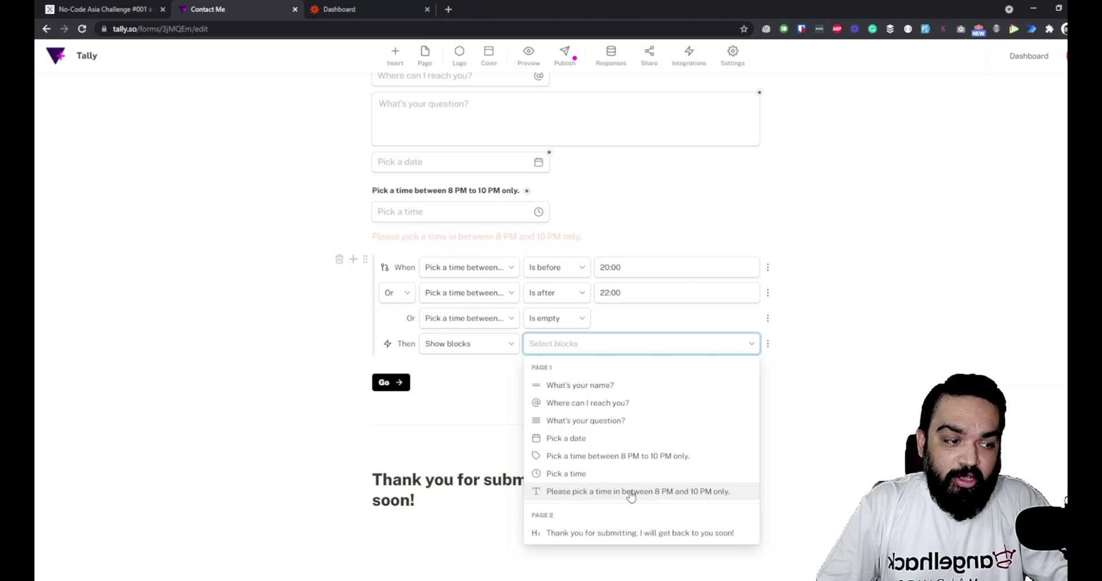
{"action": "left_click", "coordinate": [609, 494]}
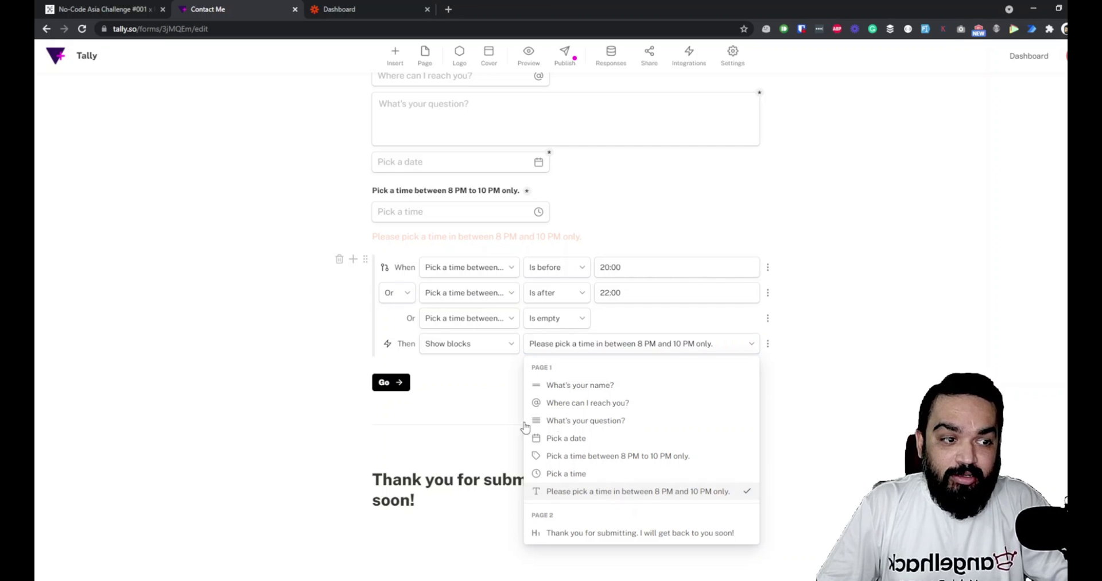
{"action": "left_click", "coordinate": [473, 414]}
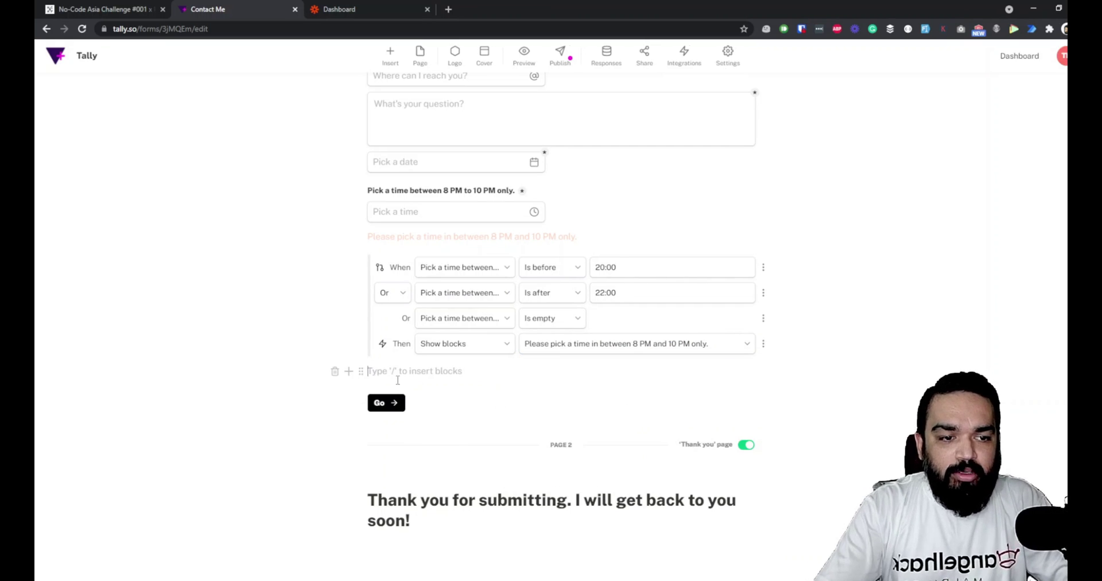
{"action": "key", "text": "BackSpace"}
- Replace the Thank you page heading with "Your booking is confirmed." and add an empty line below it
{"action": "left_click", "coordinate": [419, 473]}
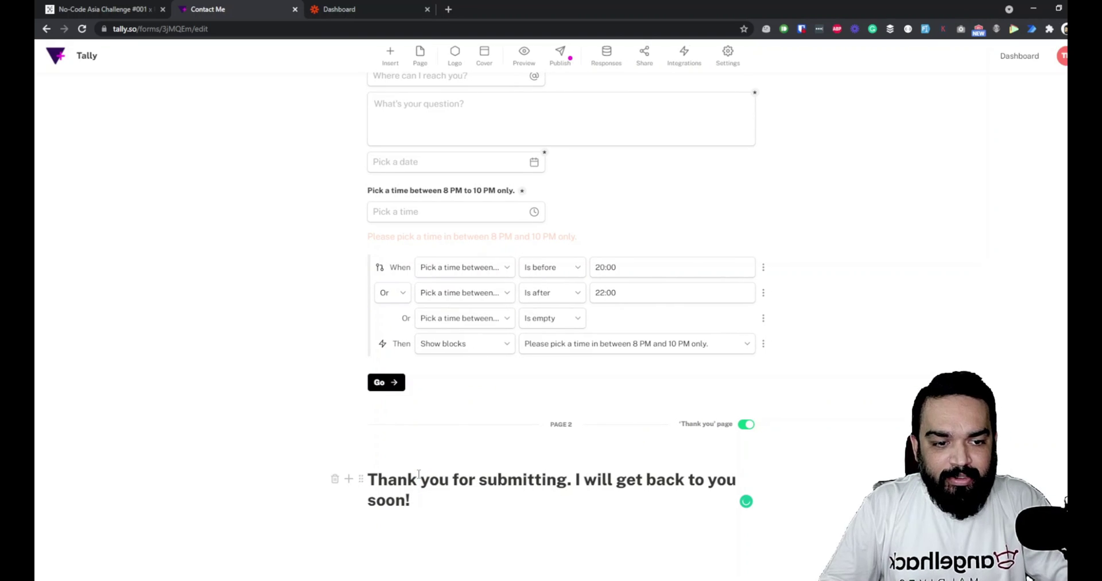
{"action": "key", "text": "ctrl+a"}
{"action": "left_click", "coordinate": [427, 483]}
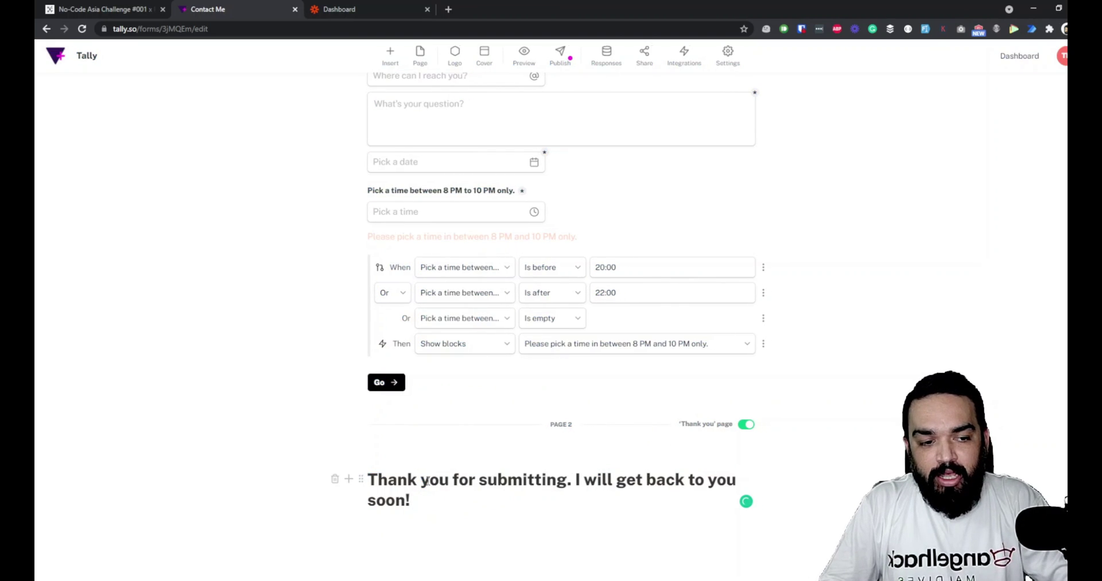
{"action": "triple_click", "coordinate": [425, 487]}
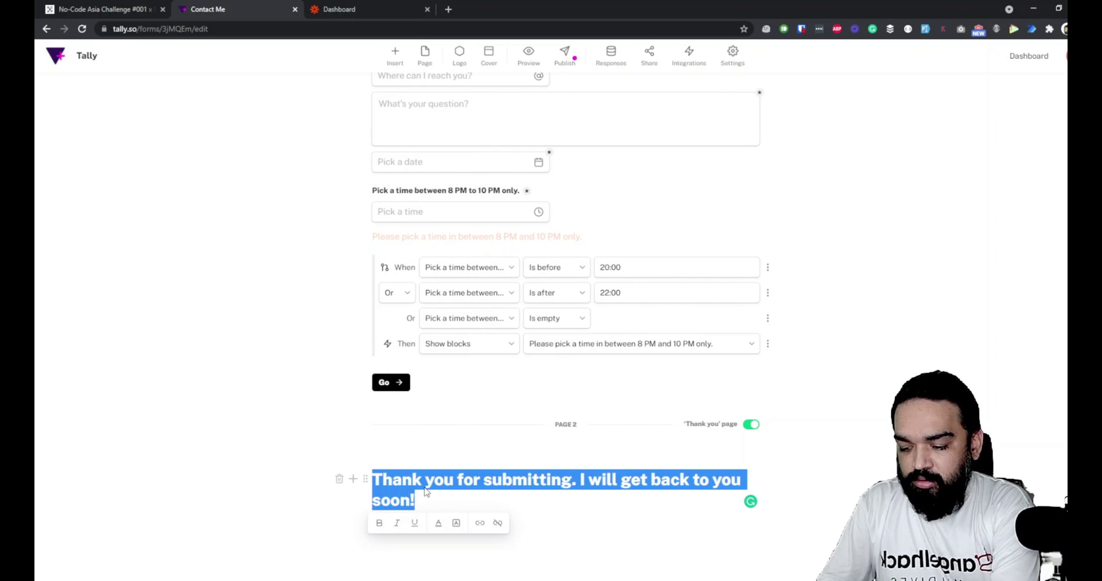
{"action": "type", "text": "Your booking is"}
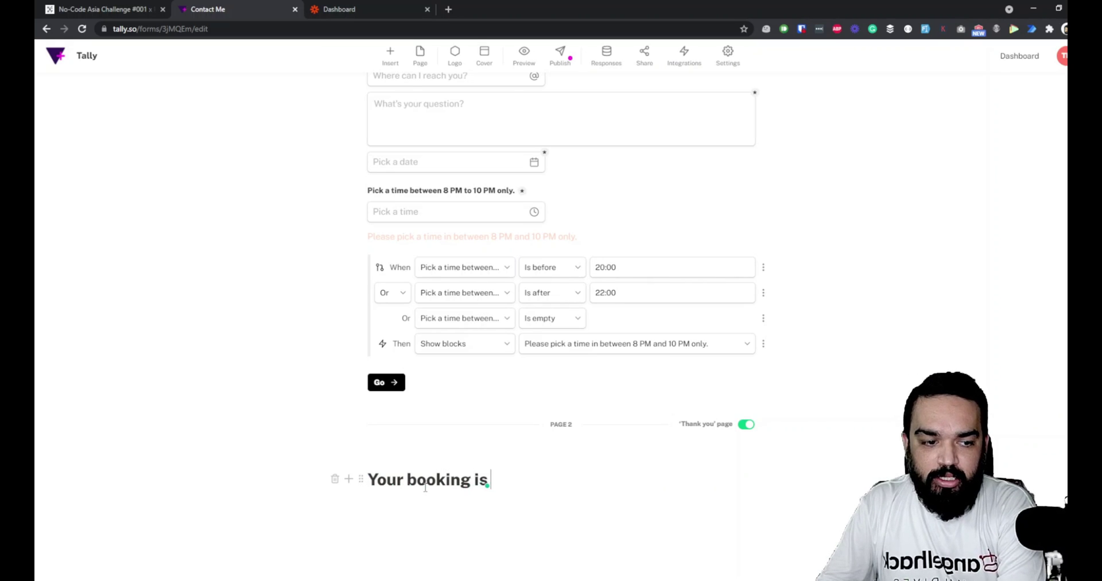
{"action": "type", "text": " confirmed."}
{"action": "key", "text": "Return"}
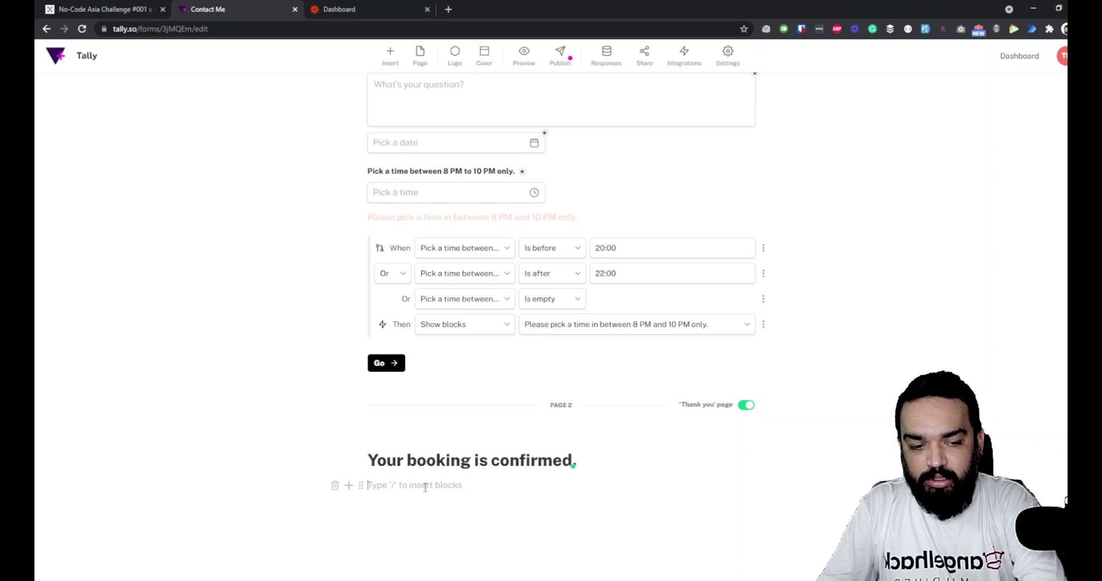
- Add the text "Please check your email for the calendar invite and the call link to join." under the booking confirmation heading
{"action": "type", "text": "Please check yo"}
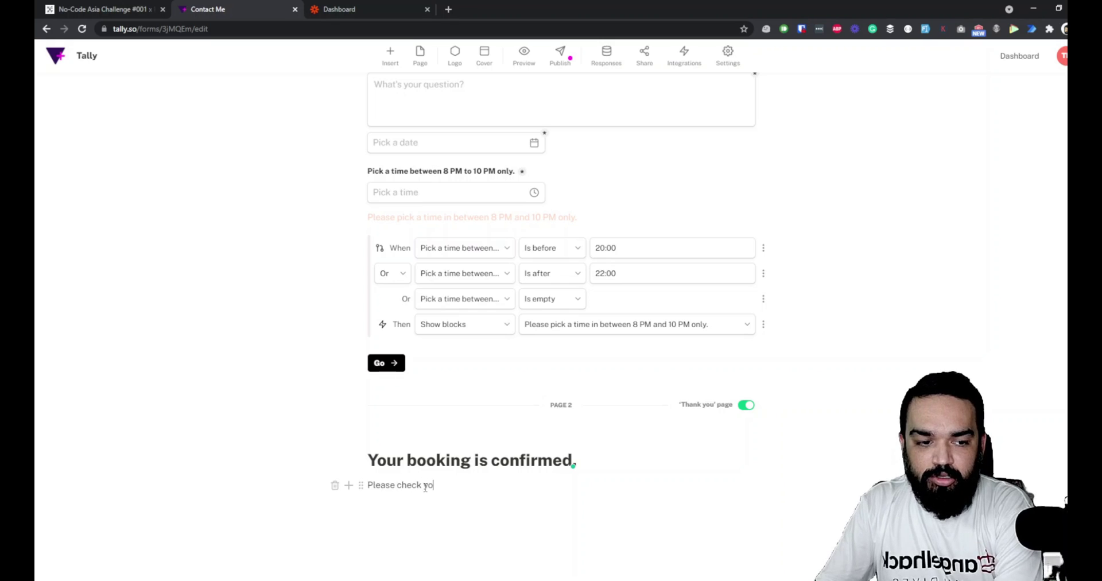
{"action": "type", "text": "ur email"}
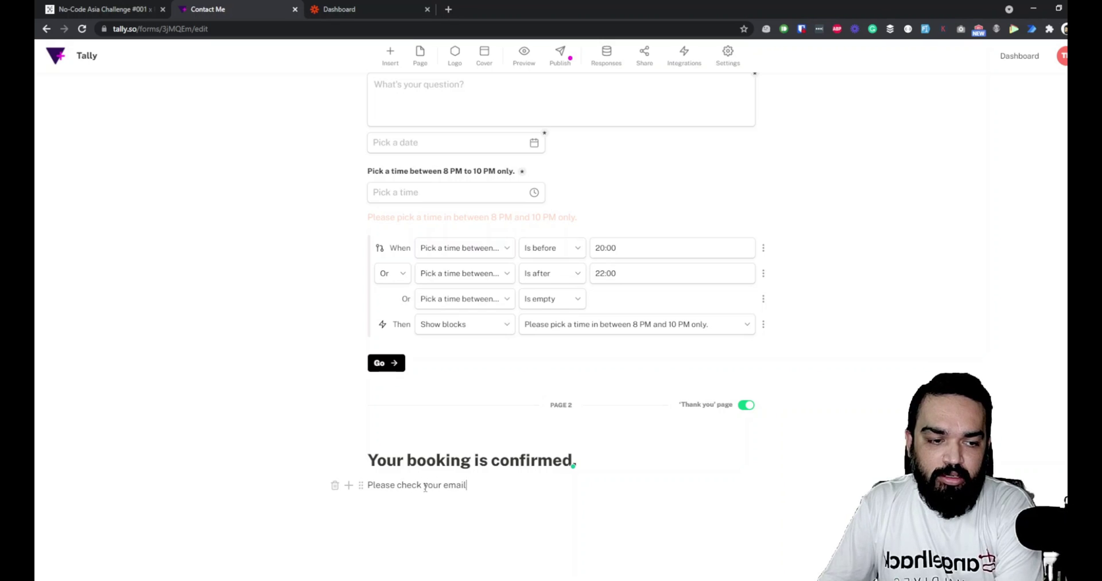
{"action": "type", "text": " for the calendar invi"}
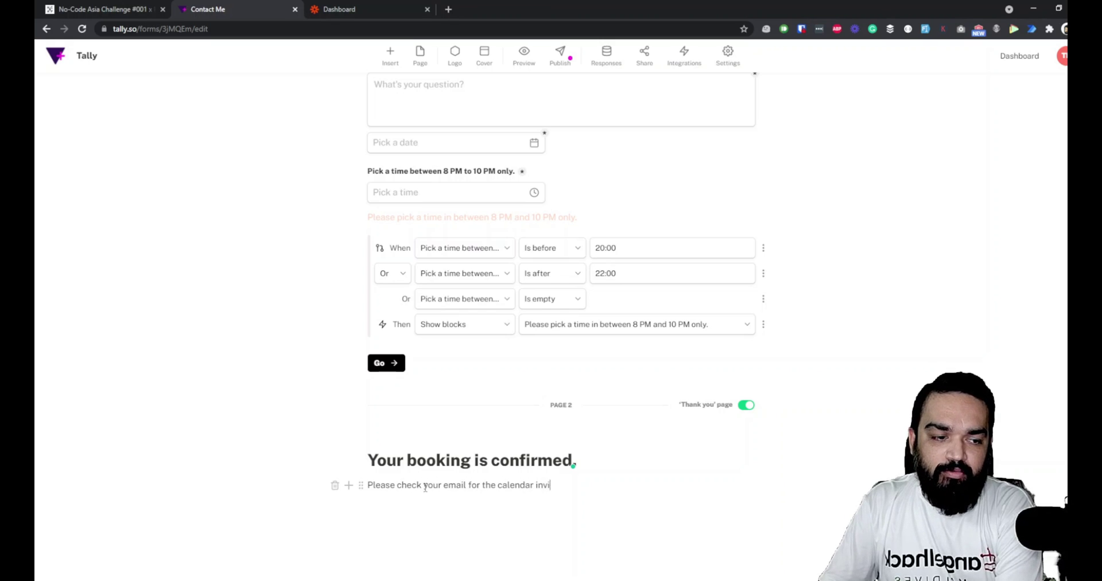
{"action": "type", "text": "te and the call "}
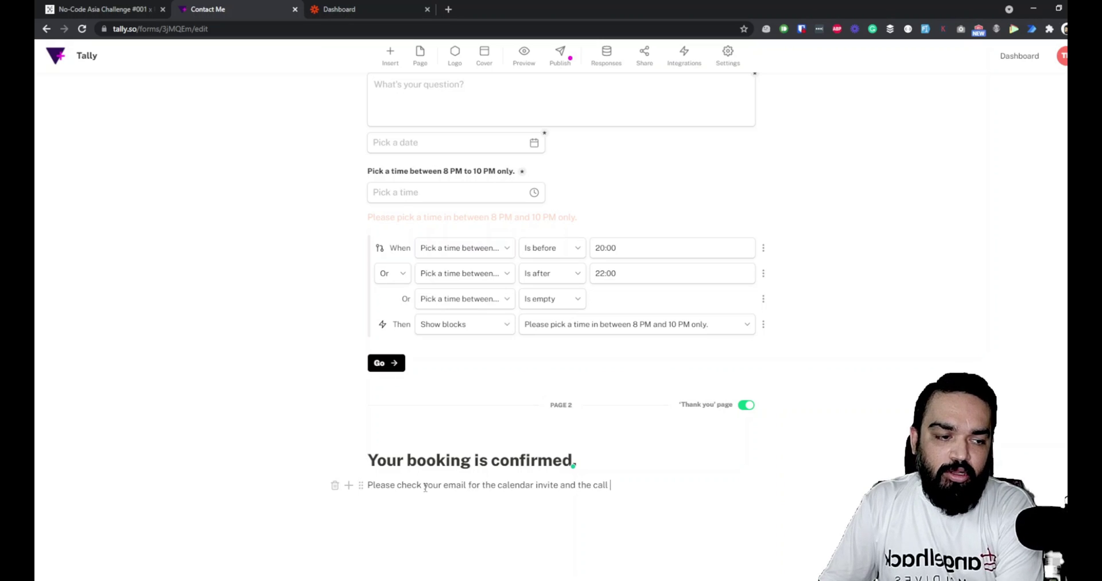
{"action": "type", "text": "link to join."}
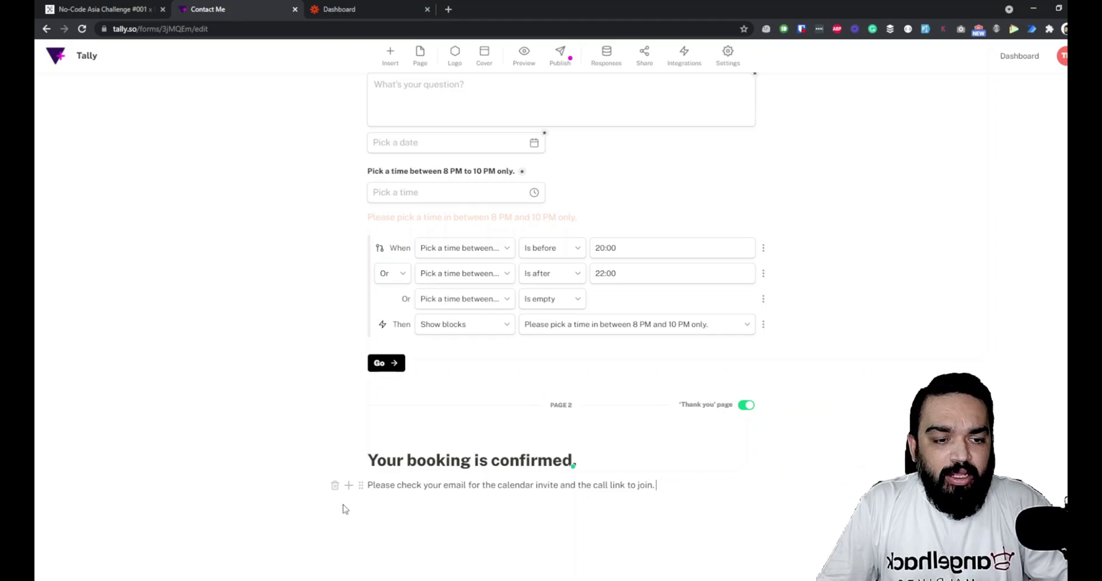
- Insert an image block below the calendar invite text on the Thank you page
{"action": "left_click", "coordinate": [348, 486]}
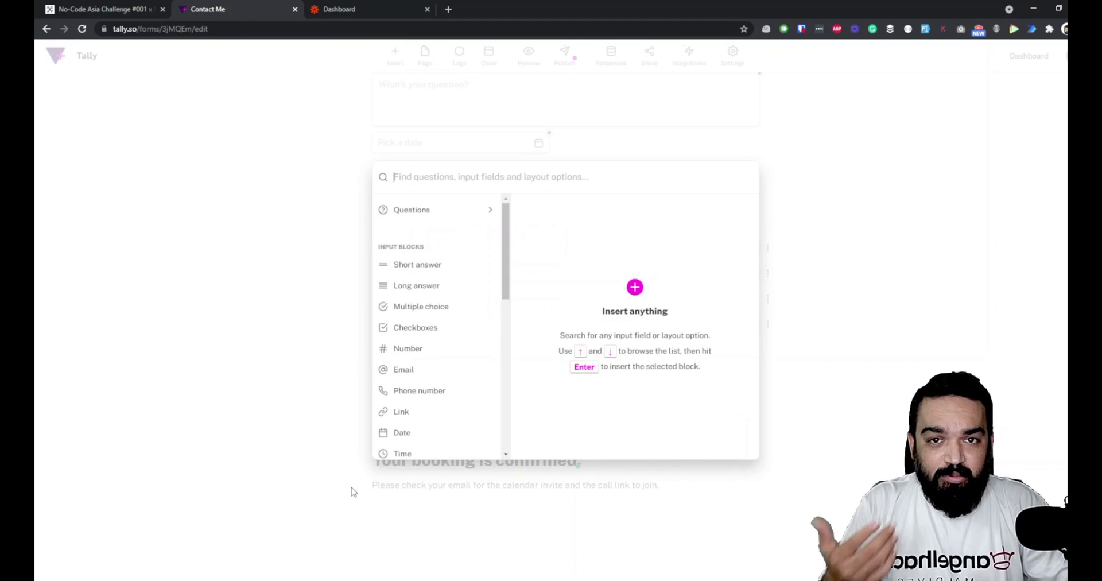
{"action": "scroll", "coordinate": [420, 431], "scroll_direction": "down", "scroll_amount": 5}
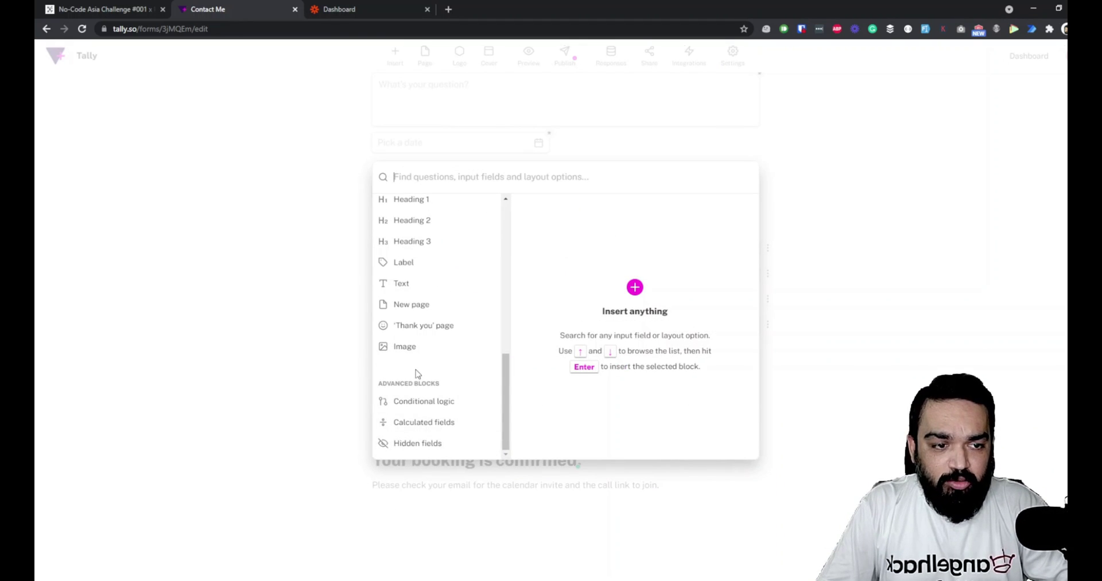
{"action": "mouse_move", "coordinate": [423, 348]}
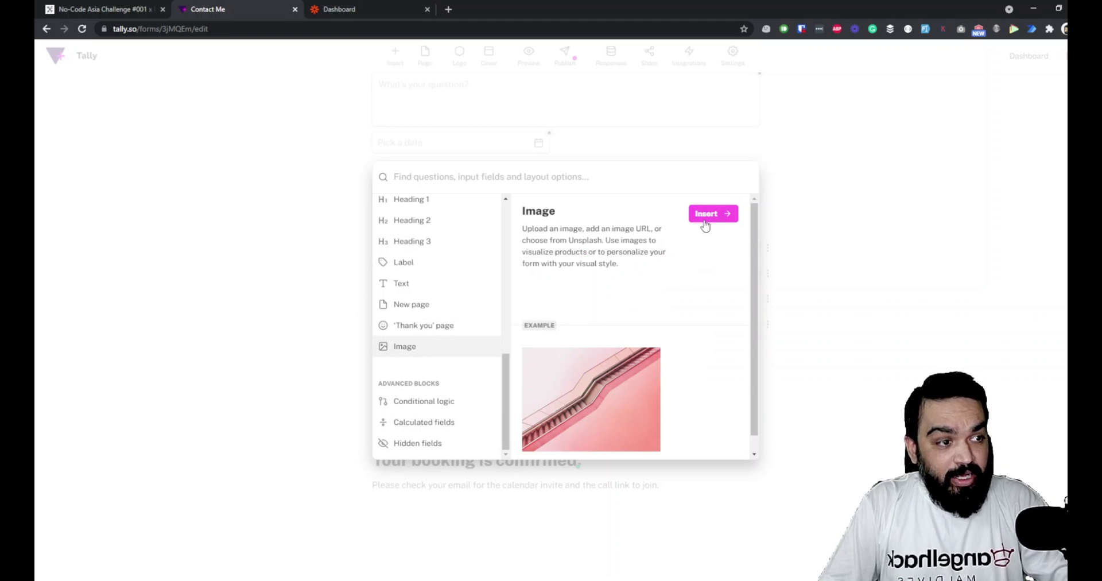
{"action": "left_click", "coordinate": [707, 214]}
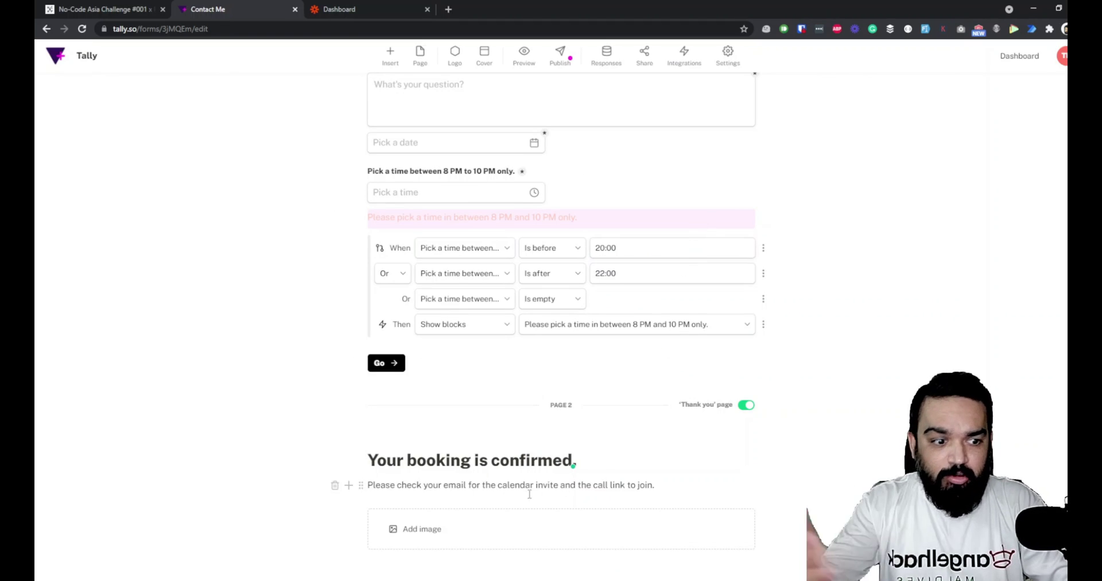
- Fill the image block with the Unsplash photo of hands working at a desk with a monitor and laptop
{"action": "left_click", "coordinate": [434, 531]}
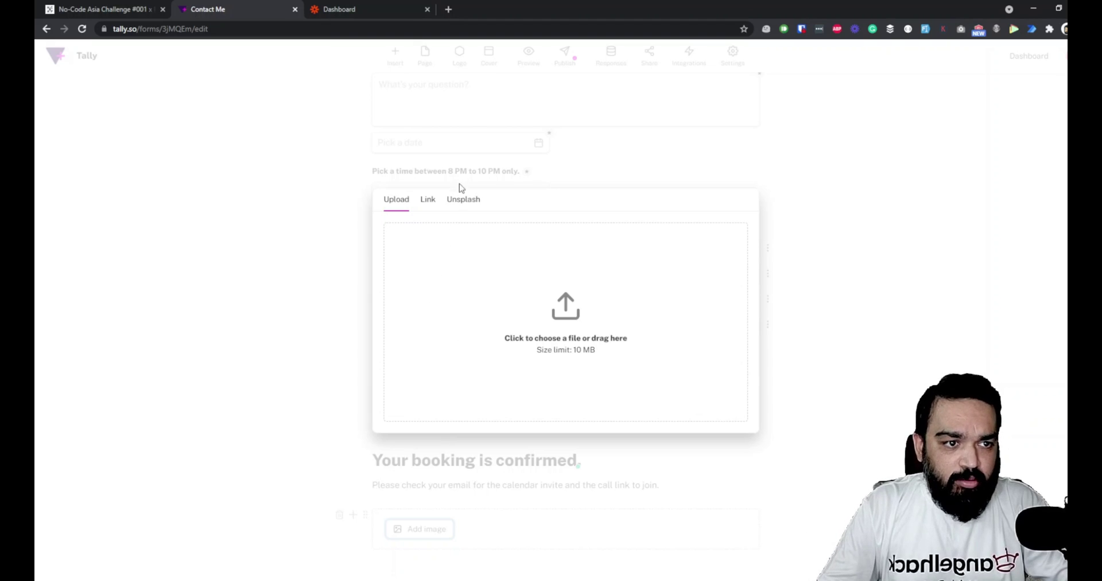
{"action": "left_click", "coordinate": [463, 201]}
{"action": "left_click", "coordinate": [484, 231]}
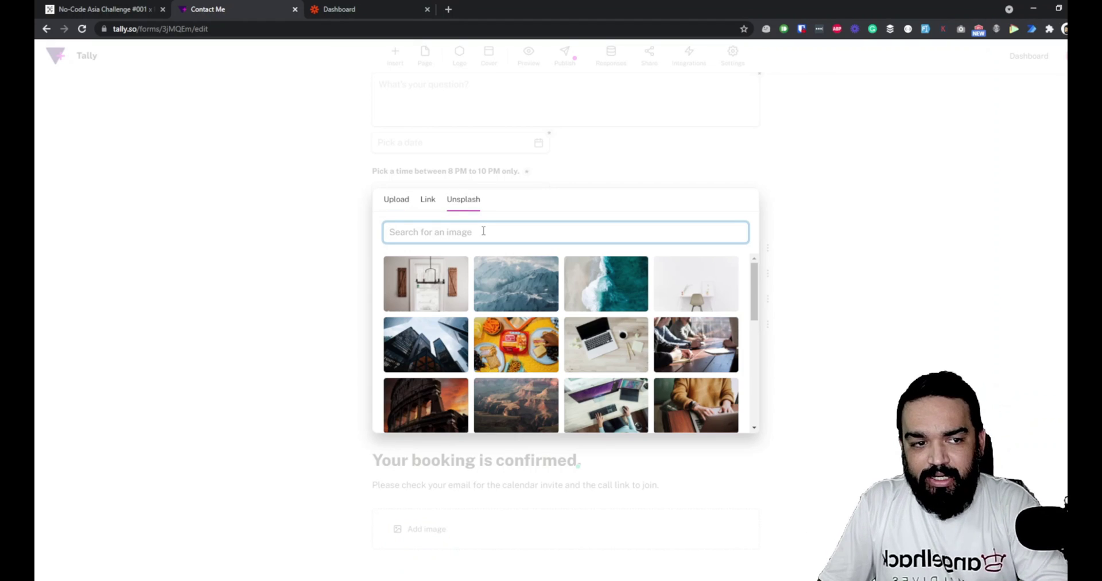
{"action": "left_click", "coordinate": [566, 412]}
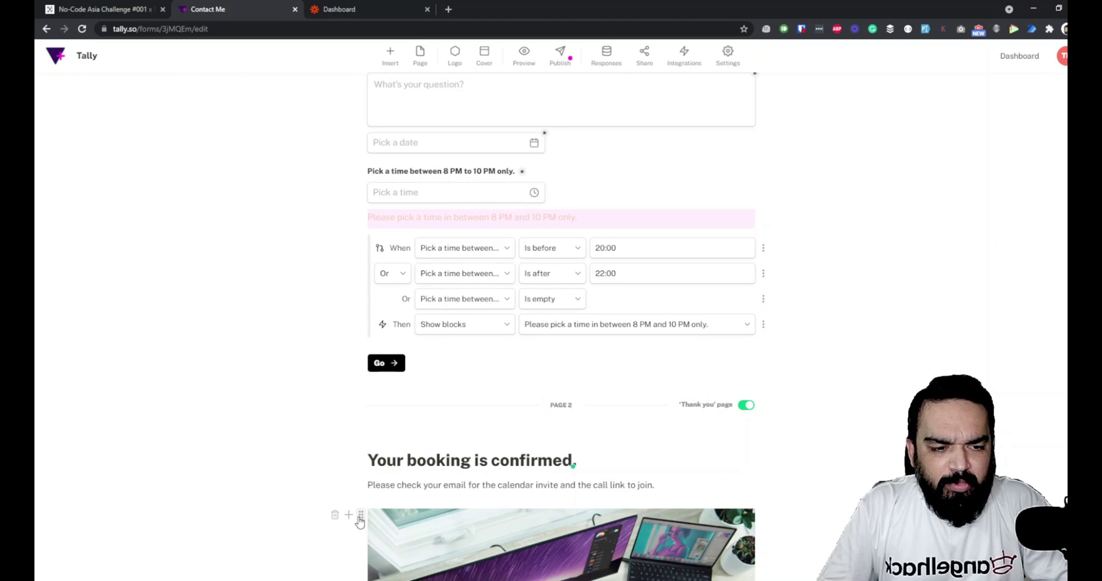
{"action": "left_click_drag", "start_coordinate": [362, 470], "coordinate": [364, 451]}
{"action": "scroll", "coordinate": [570, 315], "scroll_direction": "down", "scroll_amount": 3}
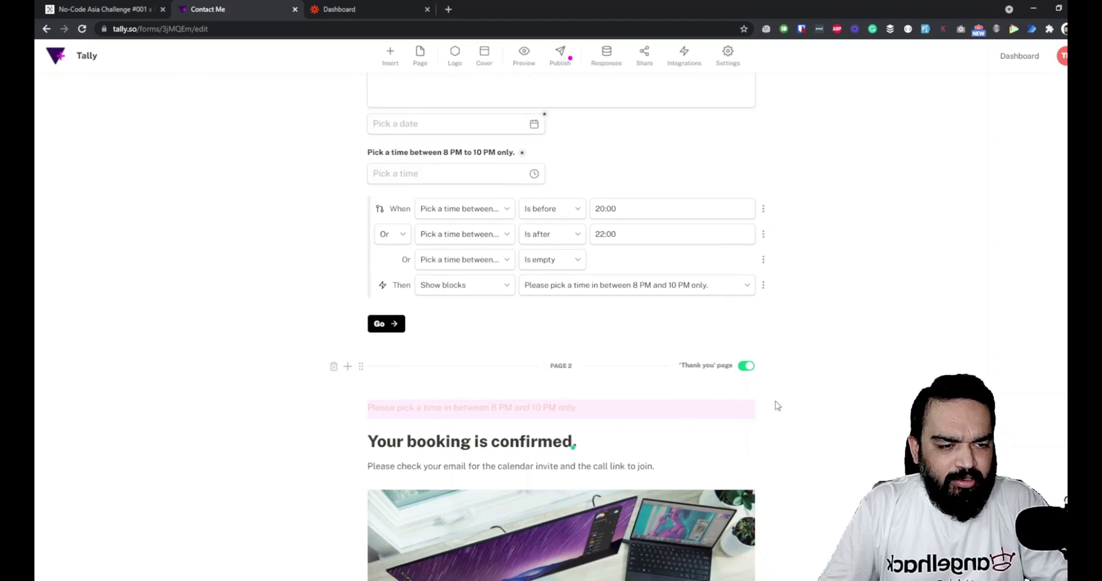
{"action": "scroll", "coordinate": [425, 469], "scroll_direction": "up", "scroll_amount": 6}
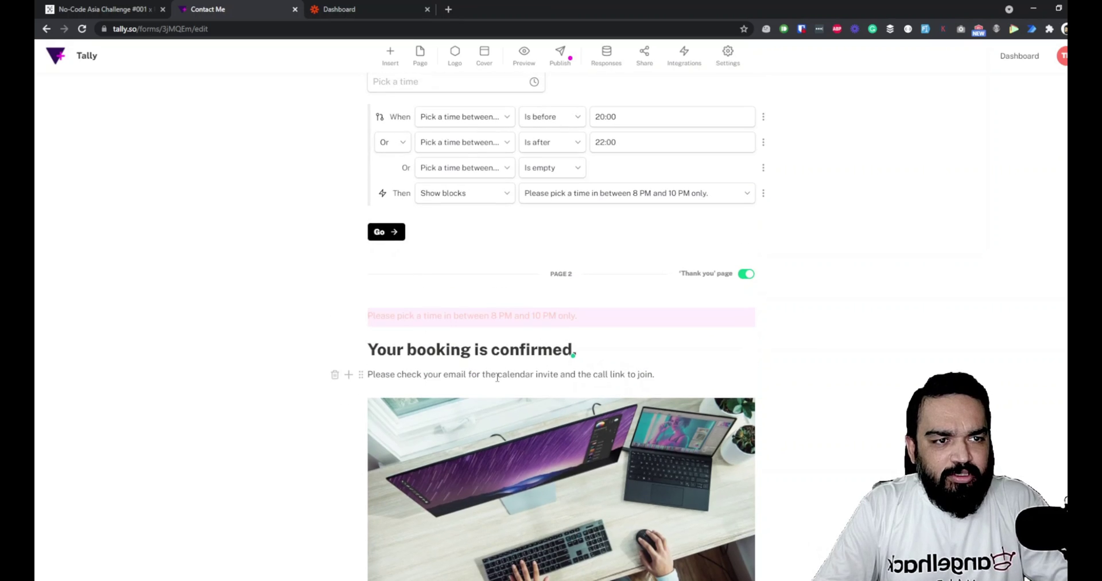
{"action": "scroll", "coordinate": [425, 469], "scroll_direction": "down", "scroll_amount": 2}
{"action": "left_click_drag", "start_coordinate": [361, 426], "coordinate": [362, 170]}
{"action": "scroll", "coordinate": [367, 212], "scroll_direction": "down", "scroll_amount": 6}
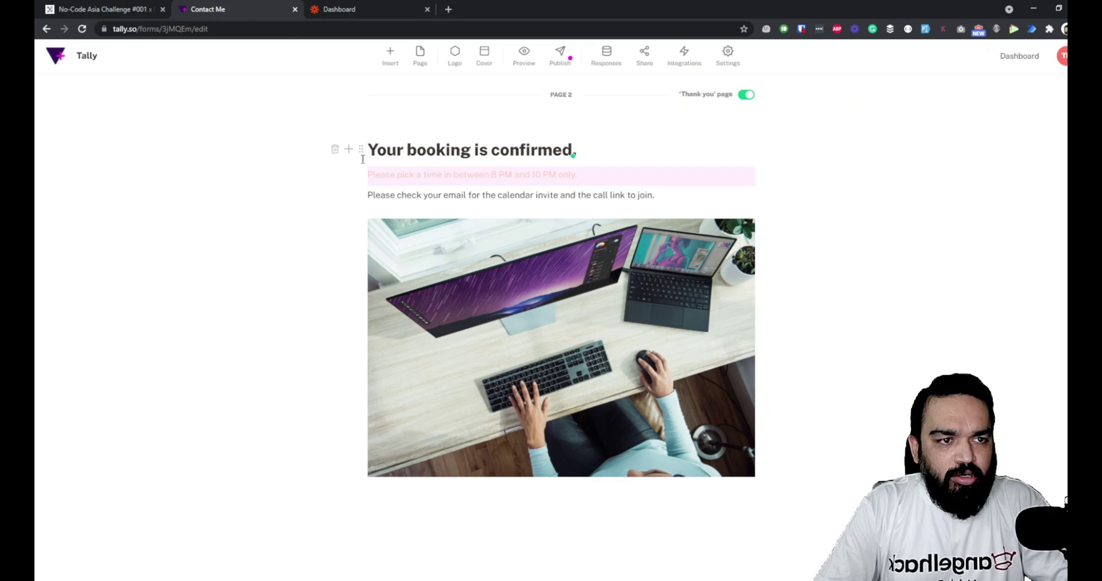
{"action": "scroll", "coordinate": [365, 182], "scroll_direction": "up", "scroll_amount": 4}
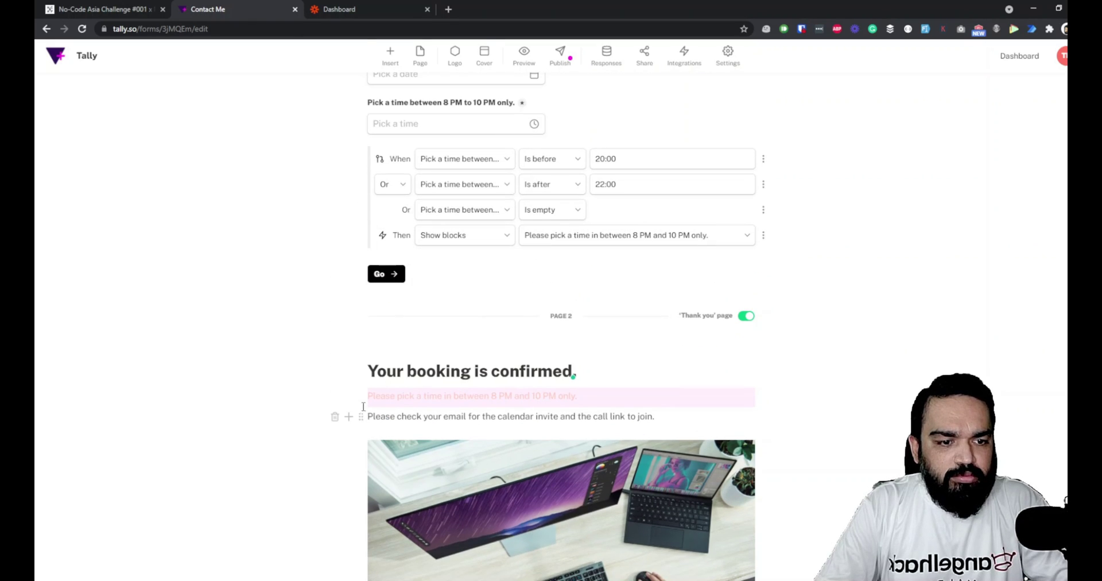
{"action": "left_click_drag", "start_coordinate": [362, 396], "coordinate": [370, 150]}
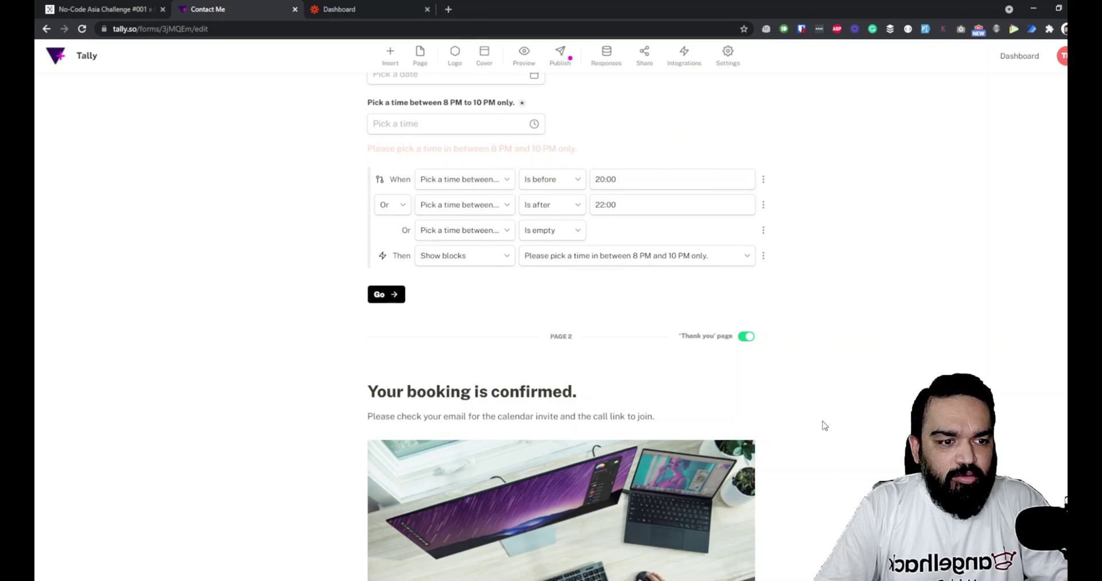
- Move the desk image above the "Your booking is confirmed." heading on the Thank you page
{"action": "scroll", "coordinate": [429, 336], "scroll_direction": "down", "scroll_amount": 2}
{"action": "left_click_drag", "start_coordinate": [361, 335], "coordinate": [368, 290]}
{"action": "scroll", "coordinate": [829, 305], "scroll_direction": "down", "scroll_amount": 2}
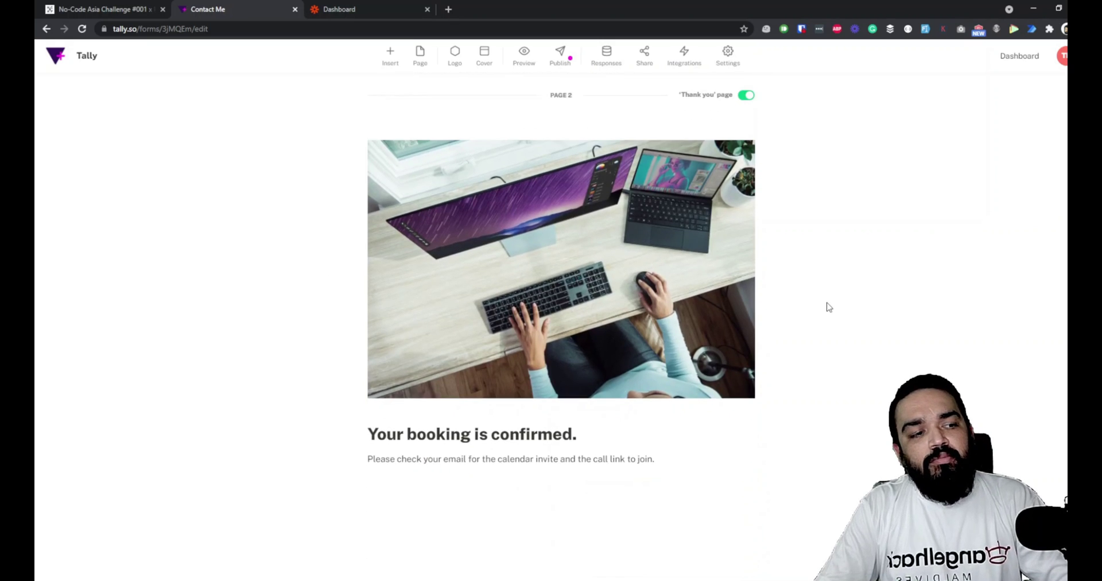
- Publish the Book a 1:1 Session form with its changes
{"action": "scroll", "coordinate": [829, 308], "scroll_direction": "up", "scroll_amount": 10}
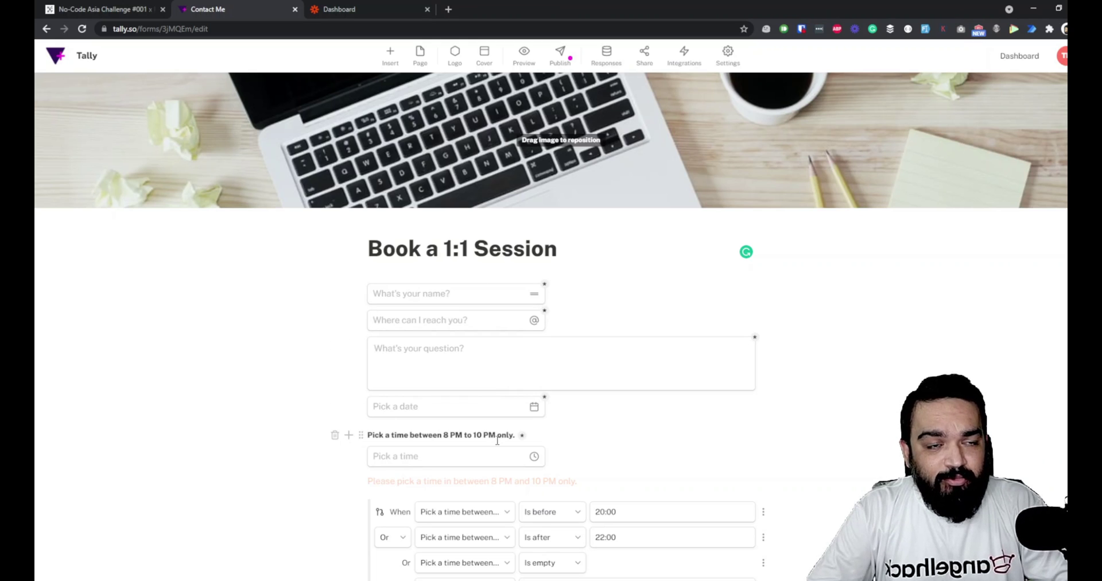
{"action": "left_click", "coordinate": [562, 64]}
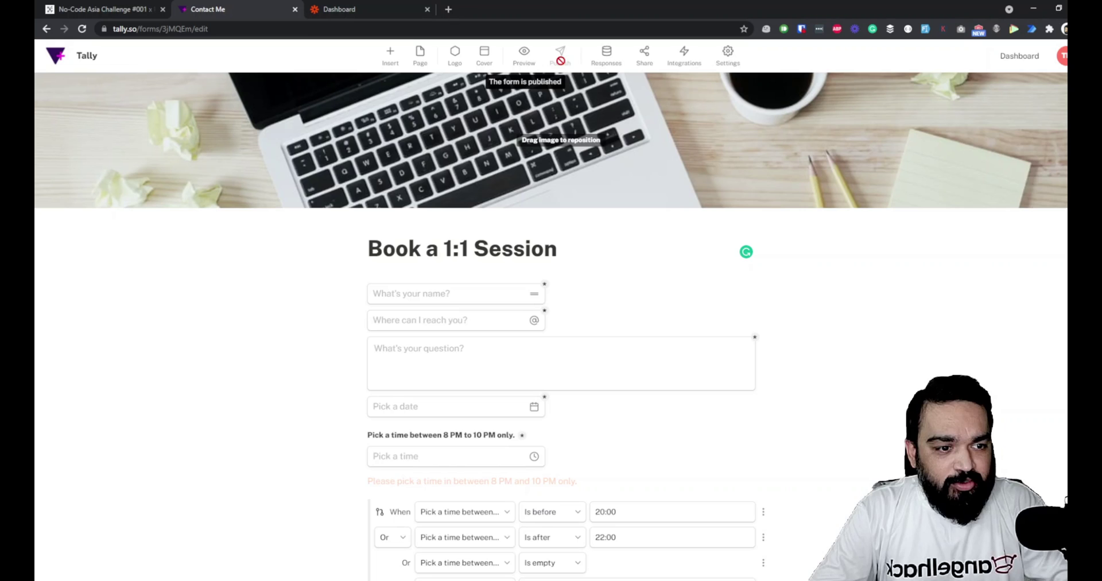
{"action": "scroll", "coordinate": [595, 505], "scroll_direction": "down", "scroll_amount": 2}
{"action": "scroll", "coordinate": [600, 506], "scroll_direction": "up", "scroll_amount": 2}
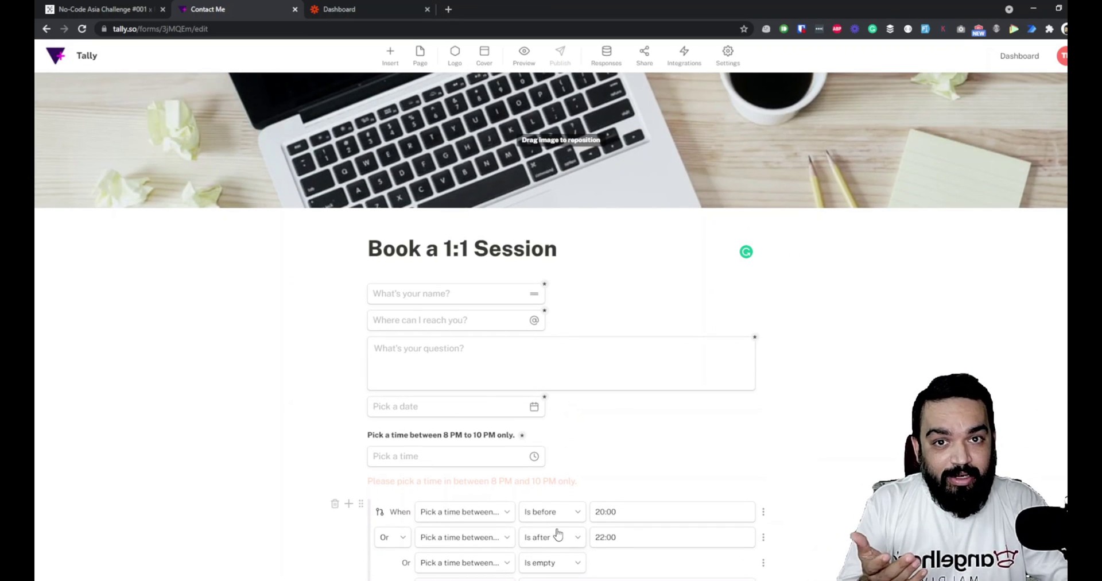
- Open the form's Zapier integration and create a new zap from the existing Zapier dashboard
{"action": "left_click", "coordinate": [676, 67]}
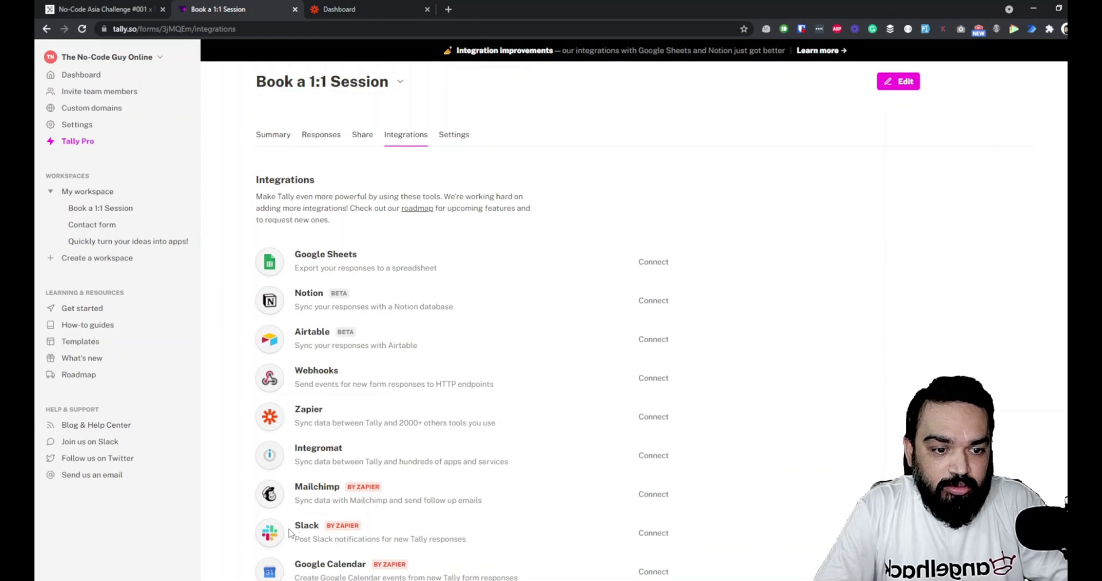
{"action": "left_click", "coordinate": [655, 417]}
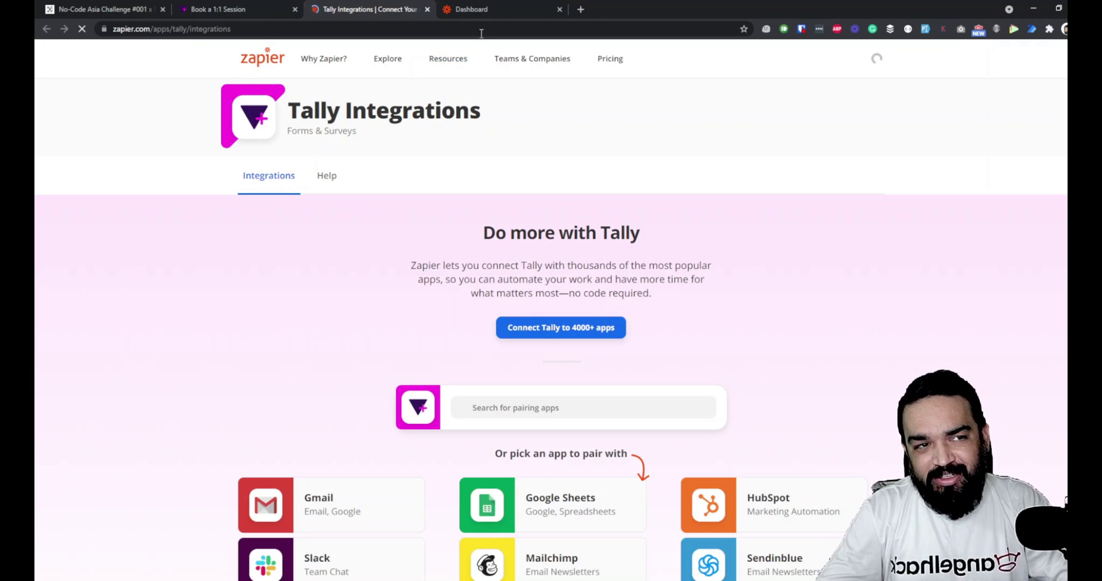
{"action": "left_click", "coordinate": [476, 12]}
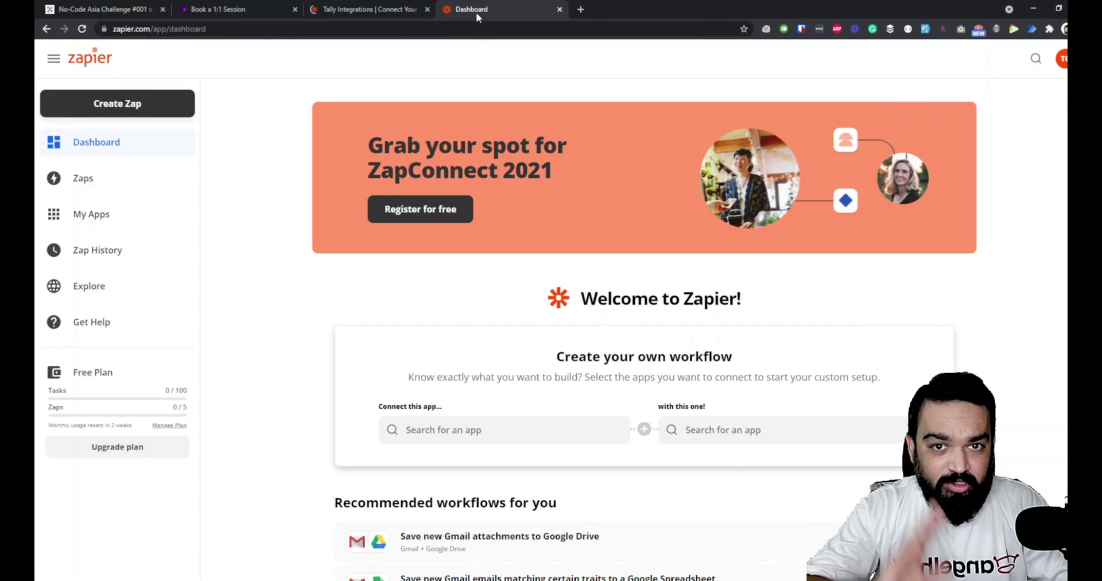
{"action": "left_click", "coordinate": [111, 105]}
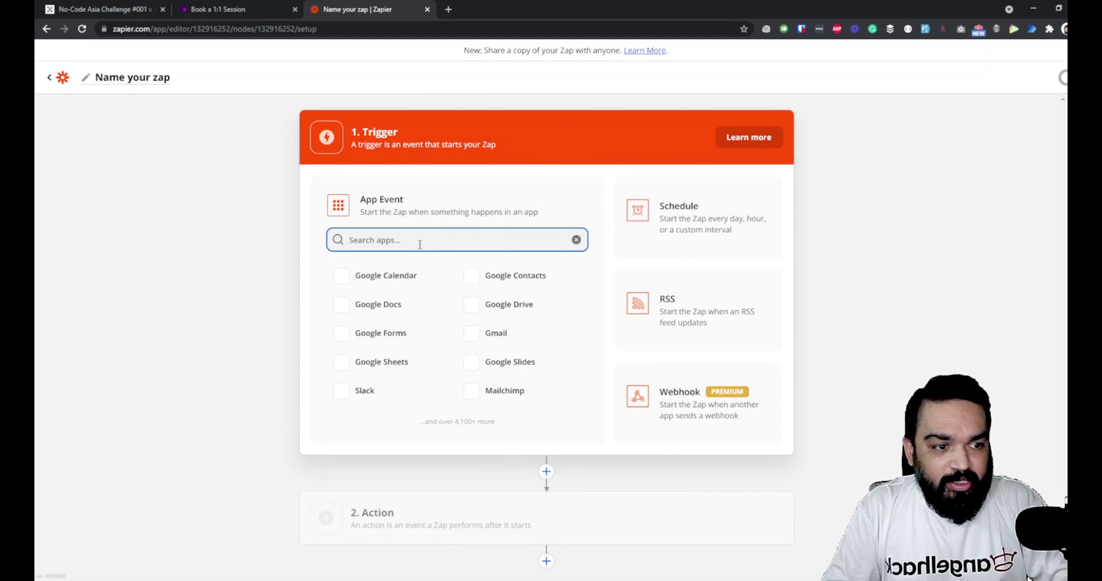
- Set the zap's trigger app to Tally with New Response as the trigger event
{"action": "type", "text": "Tally"}
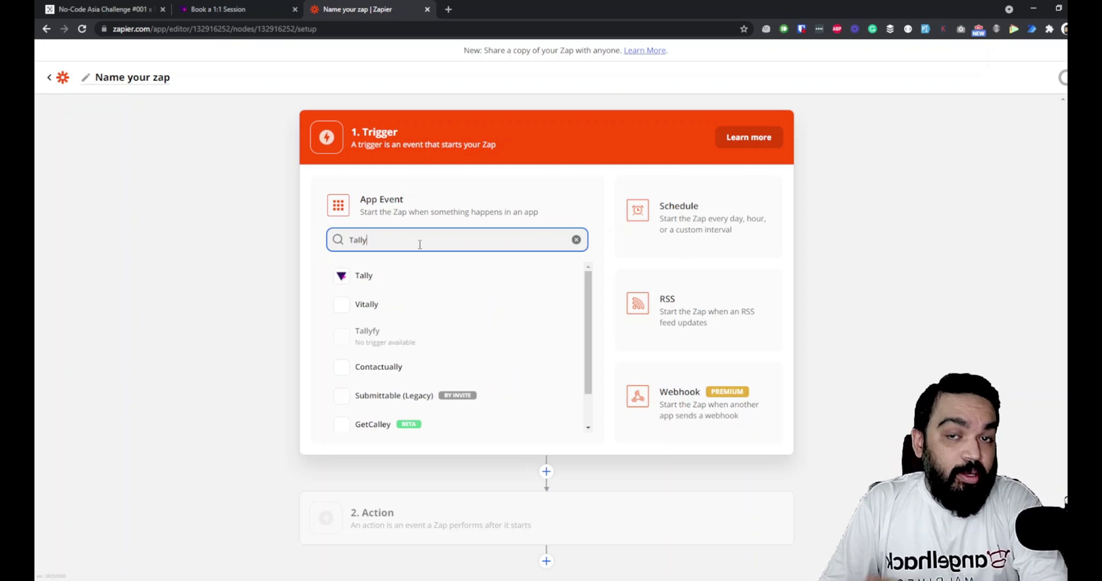
{"action": "left_click", "coordinate": [384, 283]}
{"action": "left_click", "coordinate": [388, 278]}
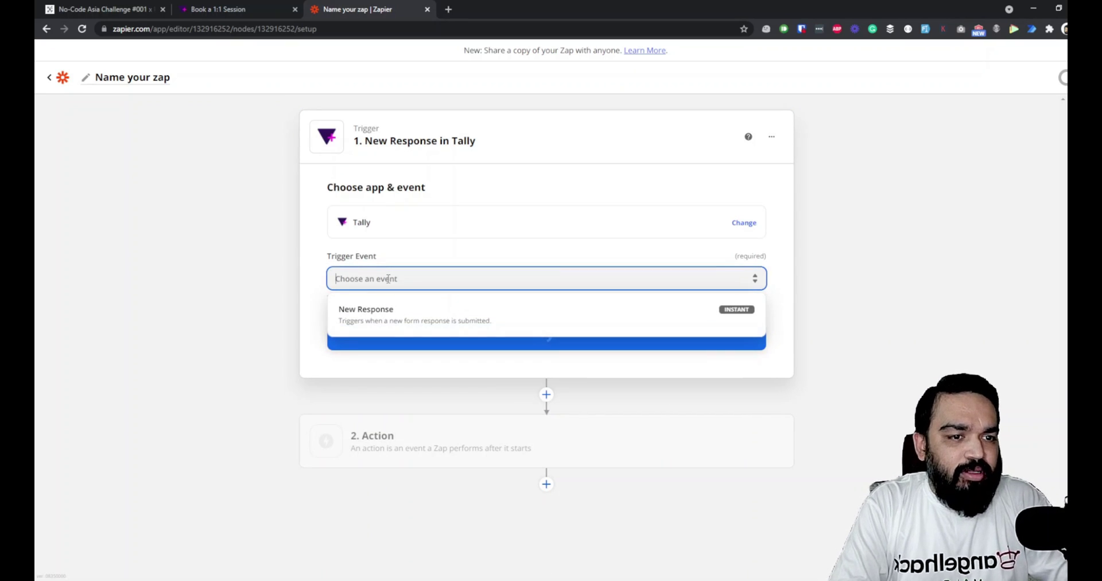
{"action": "left_click", "coordinate": [392, 317]}
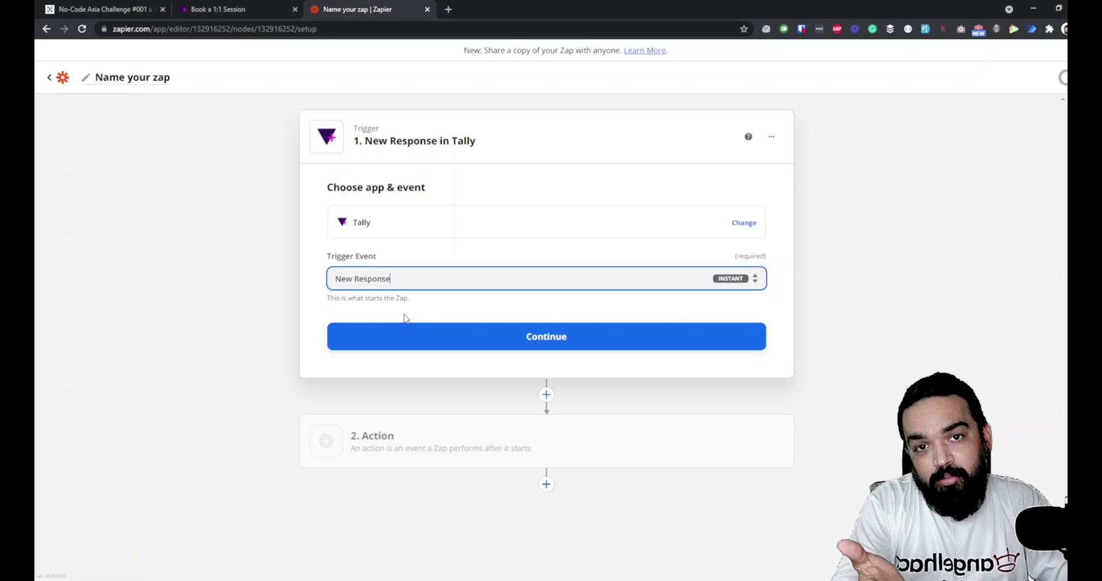
{"action": "left_click", "coordinate": [501, 343]}
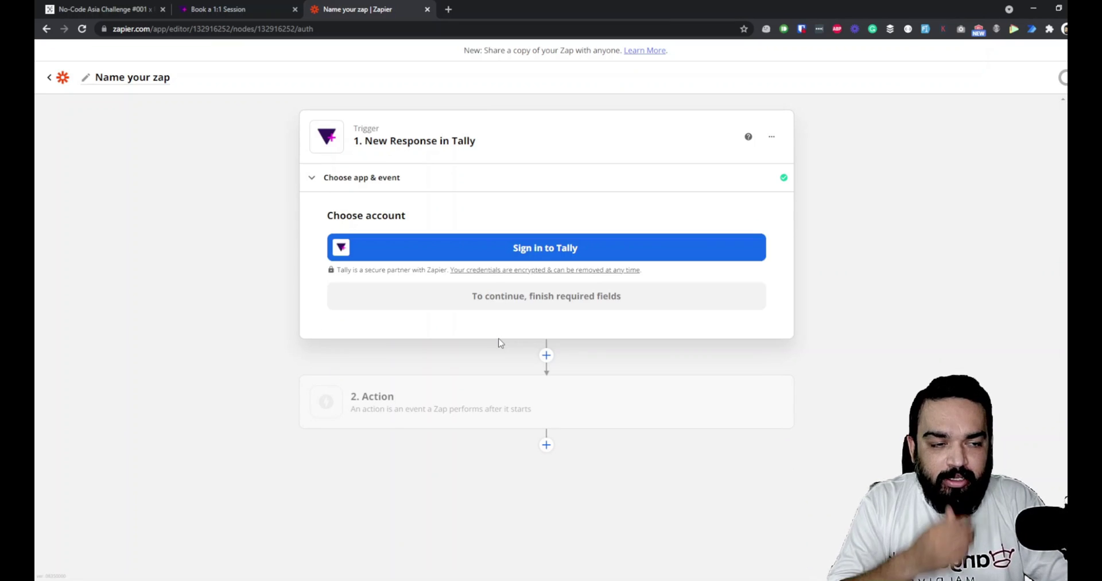
- Sign in to Tally from the trigger, authorize Zapier's access and use the connected account
{"action": "left_click", "coordinate": [555, 255]}
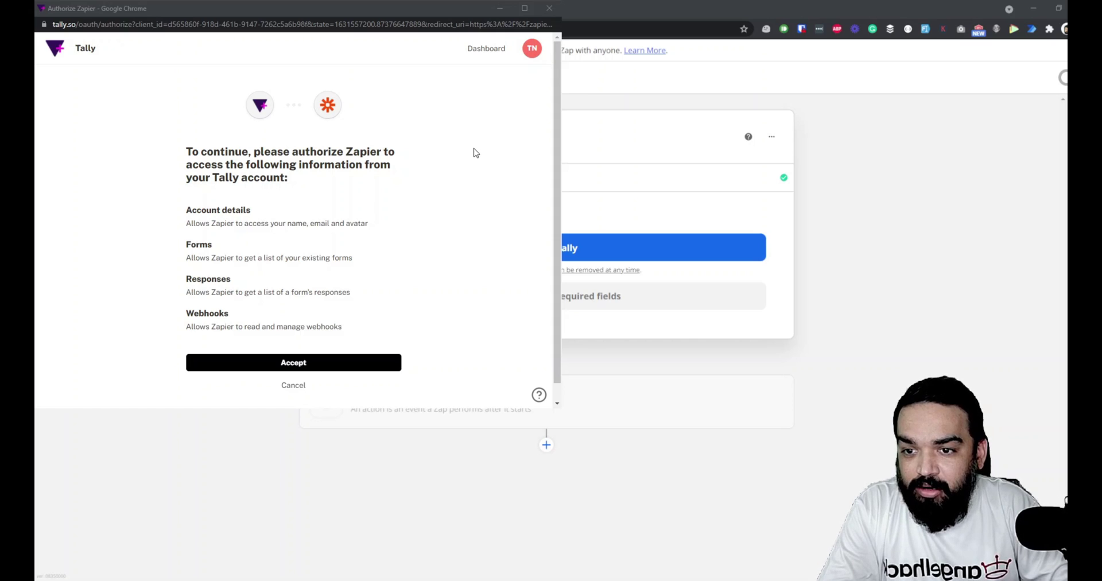
{"action": "left_click", "coordinate": [275, 362]}
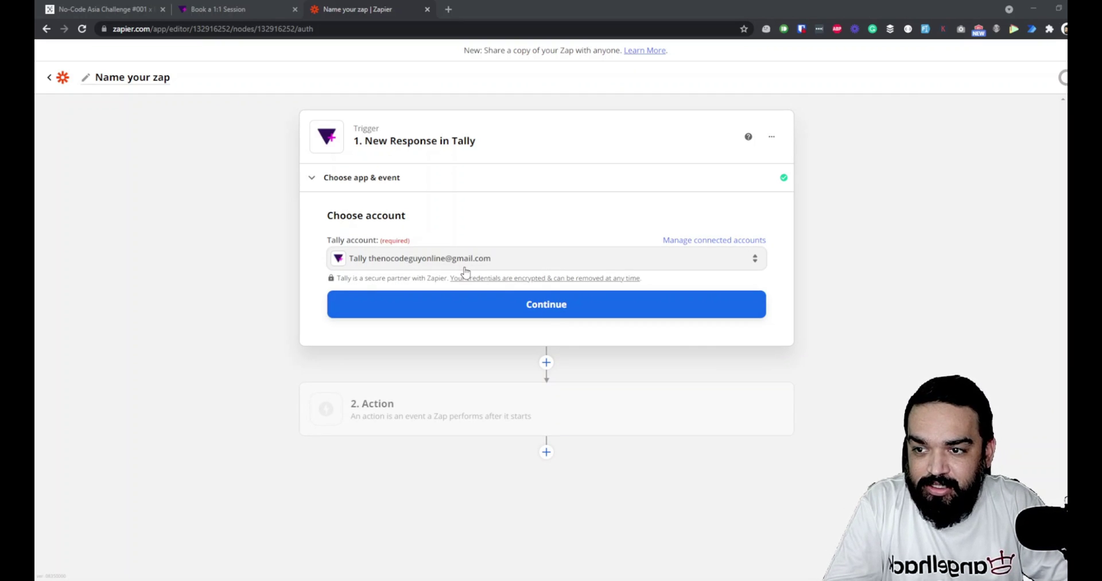
{"action": "left_click", "coordinate": [614, 313]}
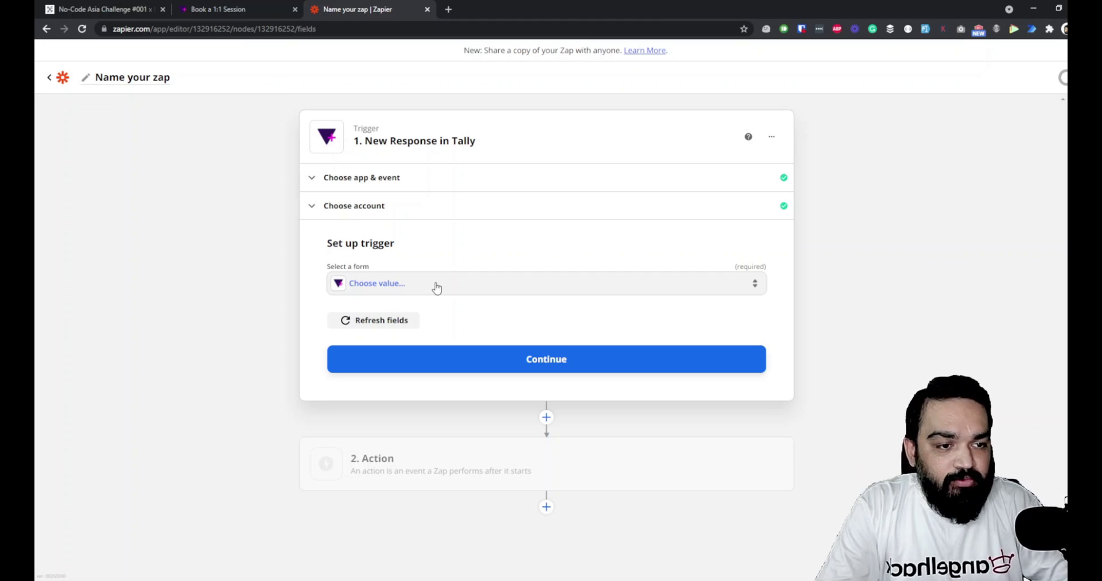
- Select the Book a 1:1 Session form for the trigger and proceed to the trigger test
{"action": "left_click", "coordinate": [436, 287]}
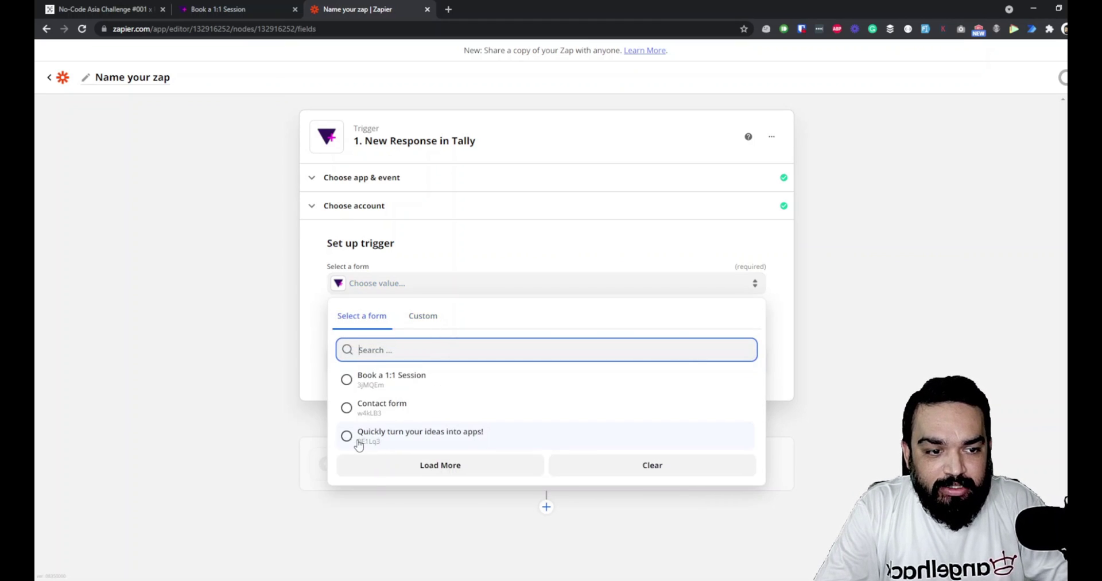
{"action": "left_click", "coordinate": [352, 385]}
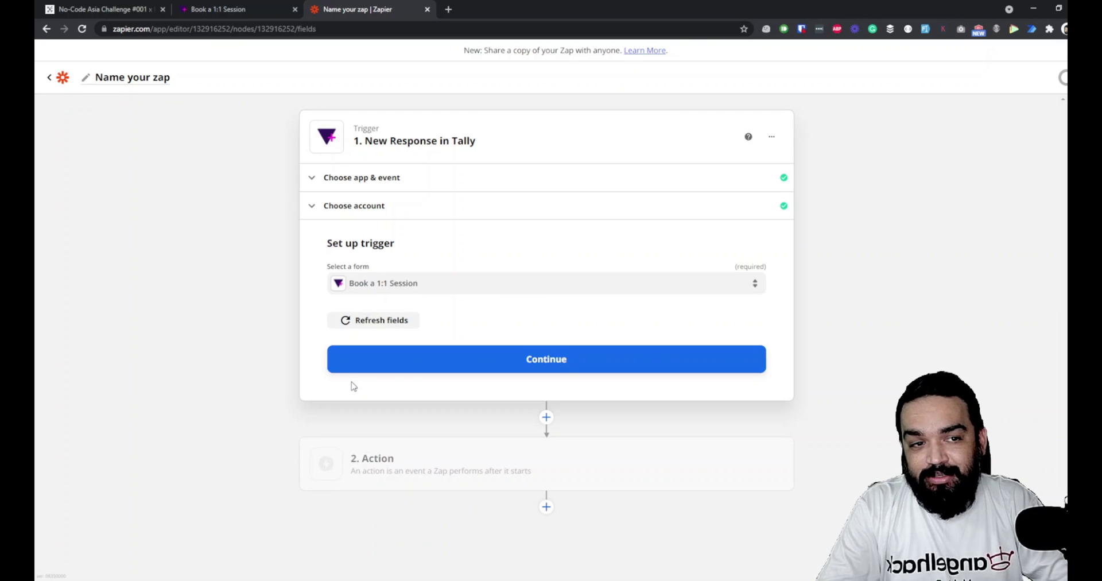
{"action": "left_click", "coordinate": [542, 369]}
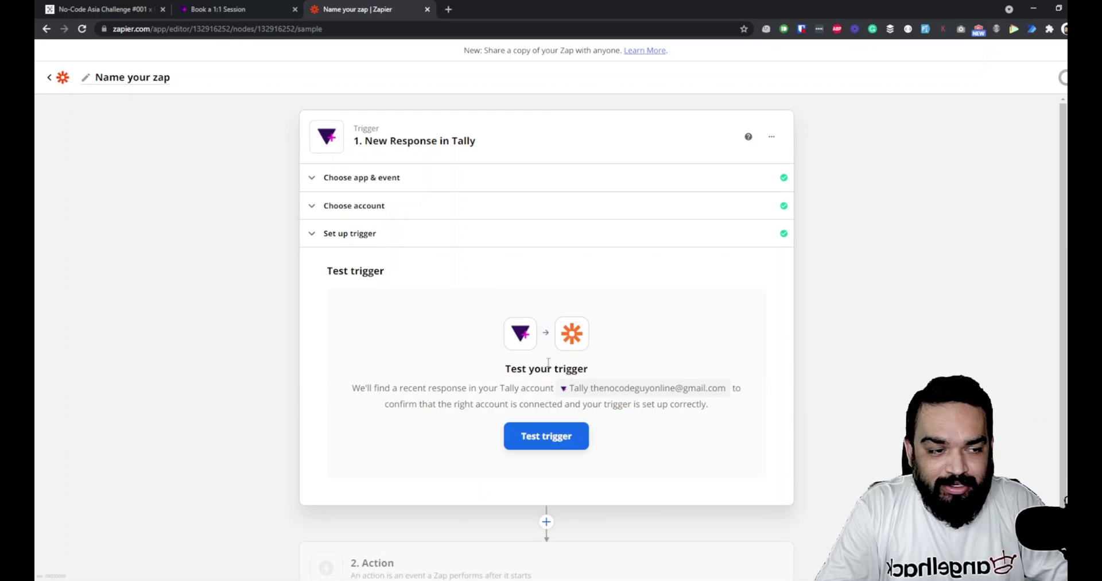
- Test the Tally trigger with a recent form response and continue to the zap's action setup
{"action": "left_click", "coordinate": [566, 438]}
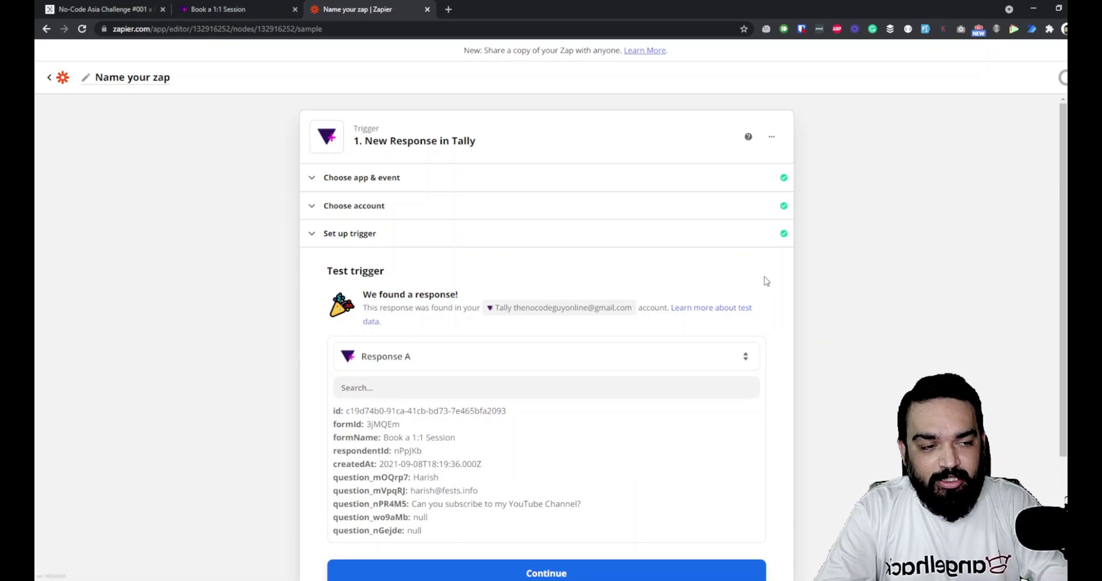
{"action": "scroll", "coordinate": [478, 325], "scroll_direction": "down", "scroll_amount": 3}
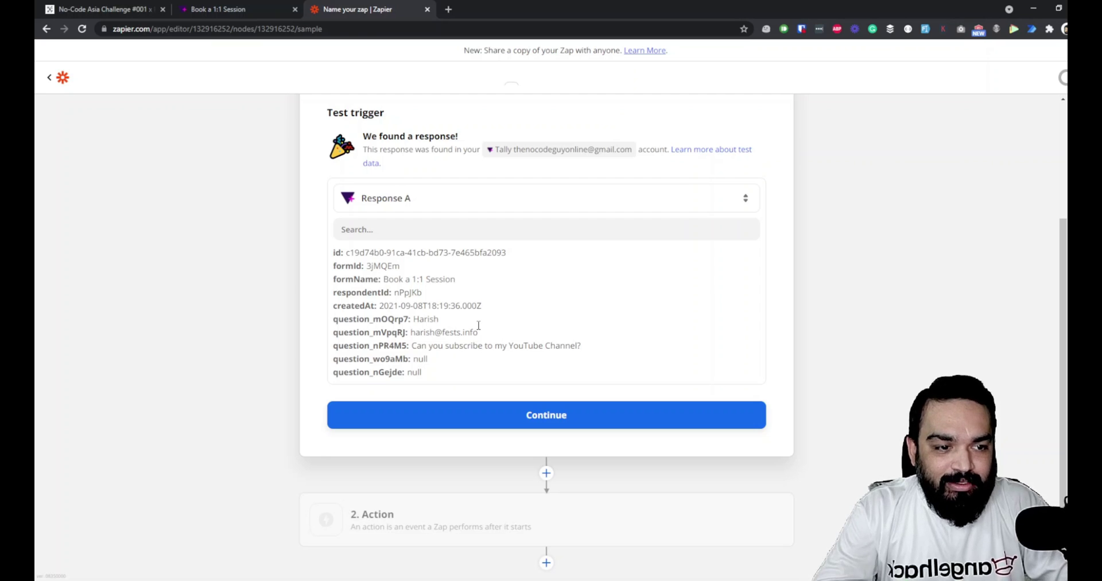
{"action": "left_click", "coordinate": [529, 411]}
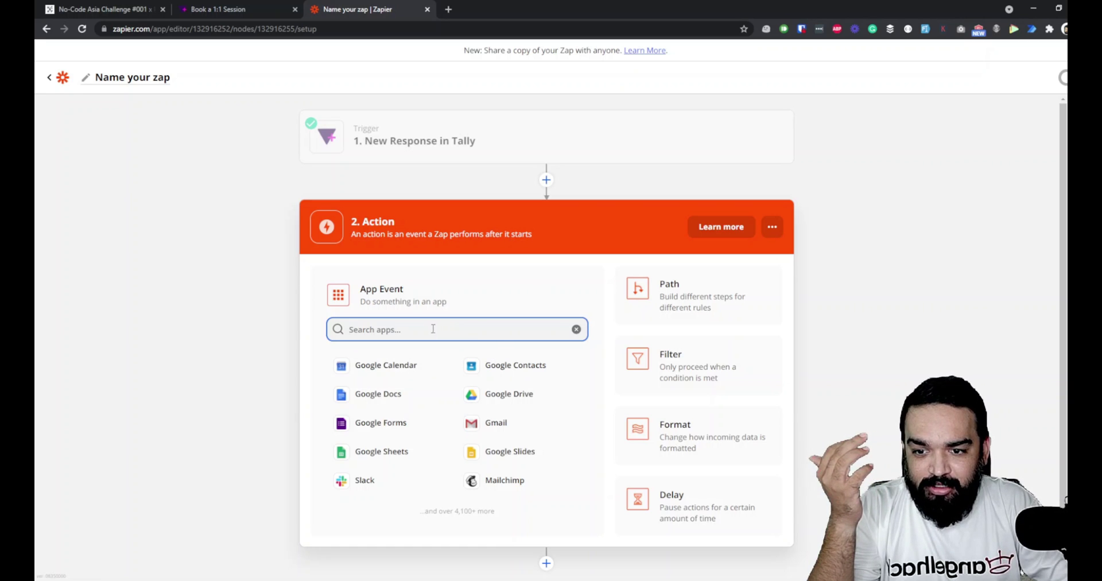
- Set the zap's action app to Google Calendar with Quick Add Event as the action event
{"action": "left_click", "coordinate": [380, 367]}
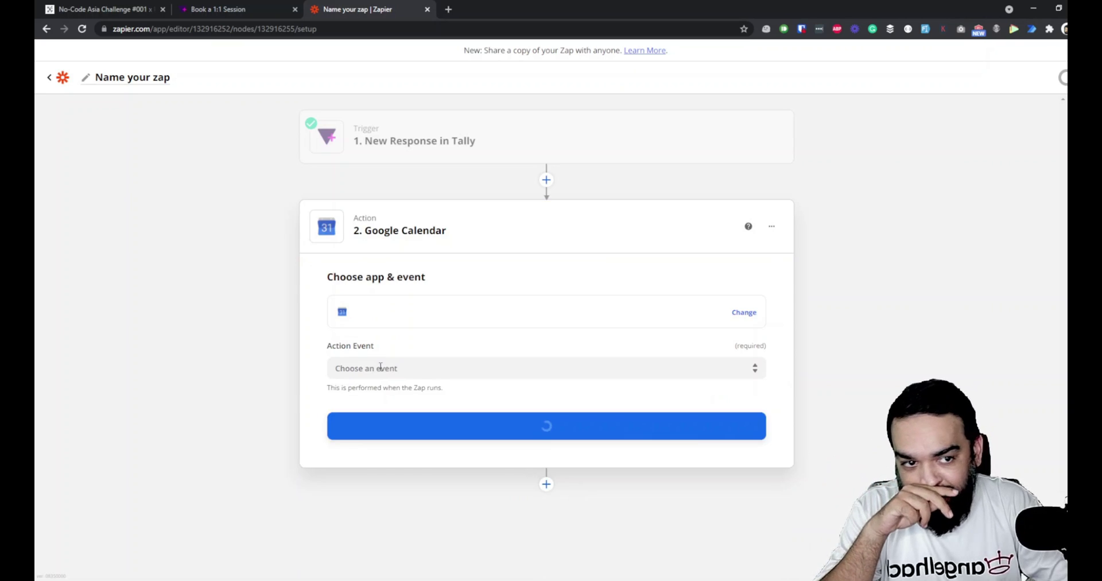
{"action": "left_click", "coordinate": [442, 370]}
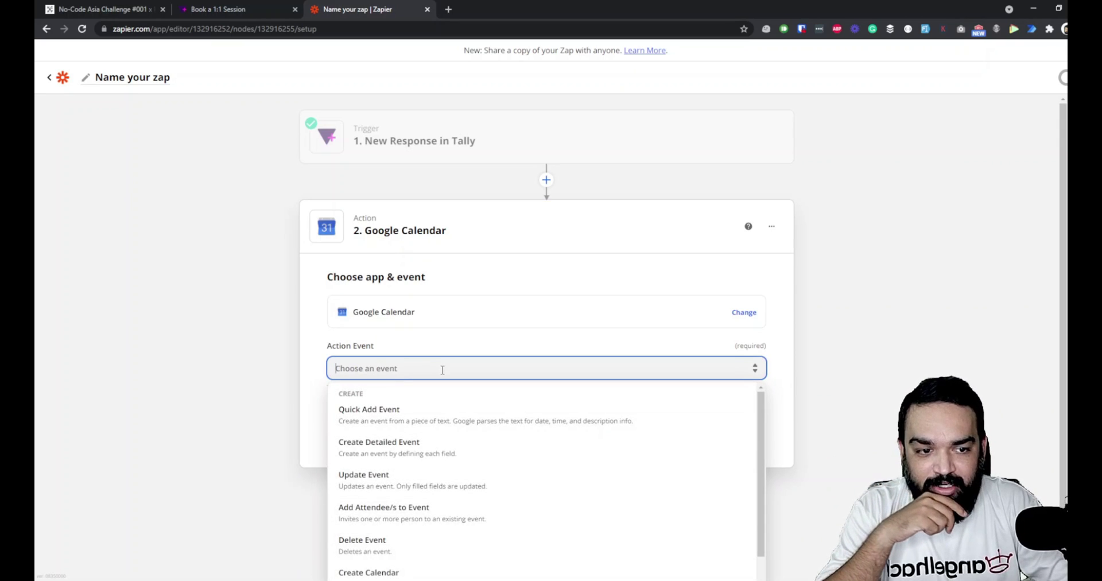
{"action": "scroll", "coordinate": [494, 413], "scroll_direction": "down", "scroll_amount": 3}
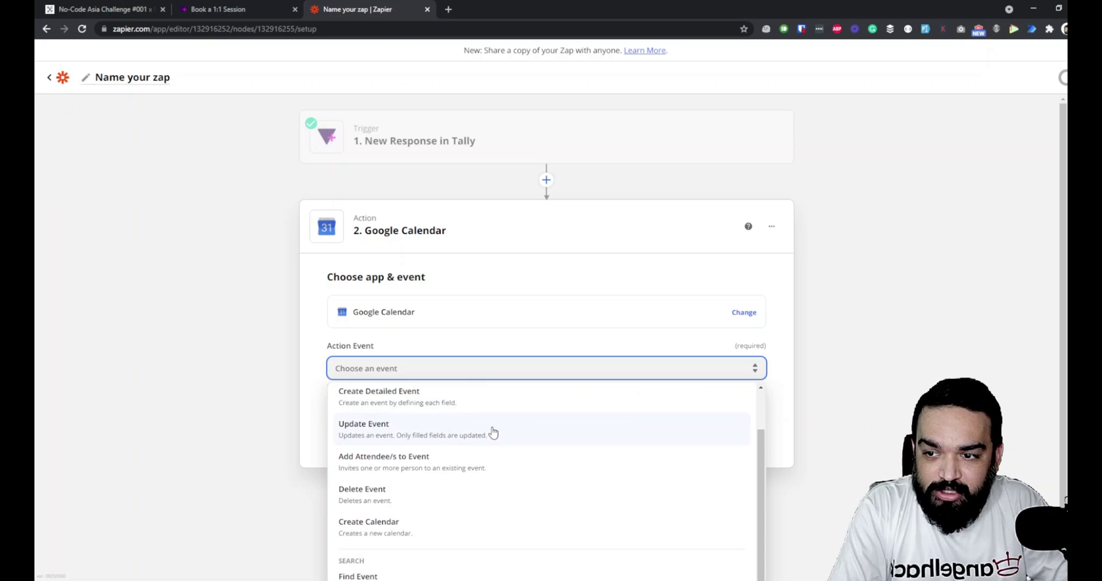
{"action": "scroll", "coordinate": [487, 530], "scroll_direction": "up", "scroll_amount": 2}
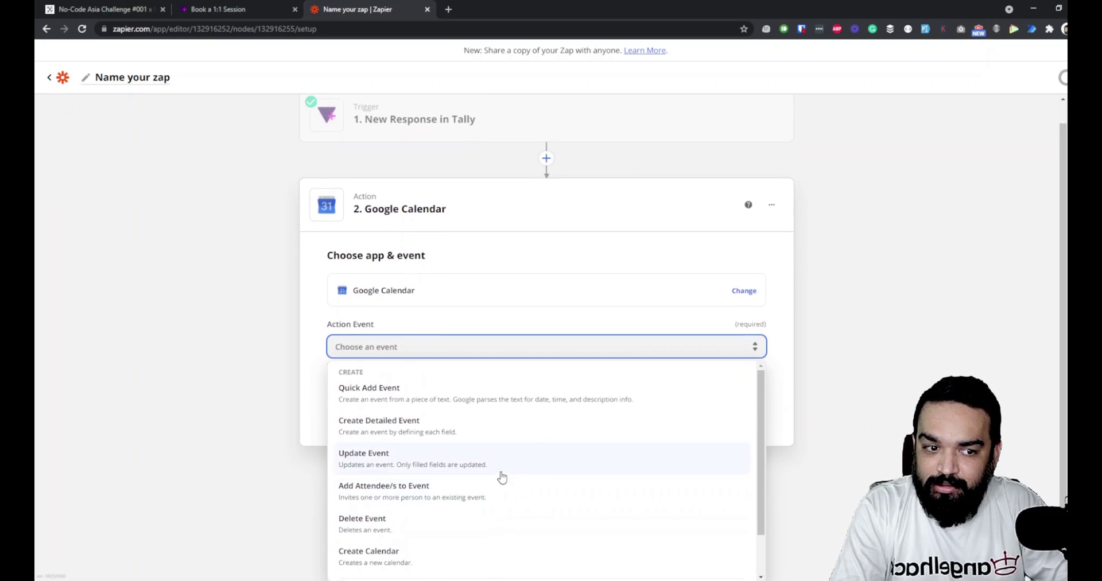
{"action": "scroll", "coordinate": [508, 454], "scroll_direction": "up", "scroll_amount": 1}
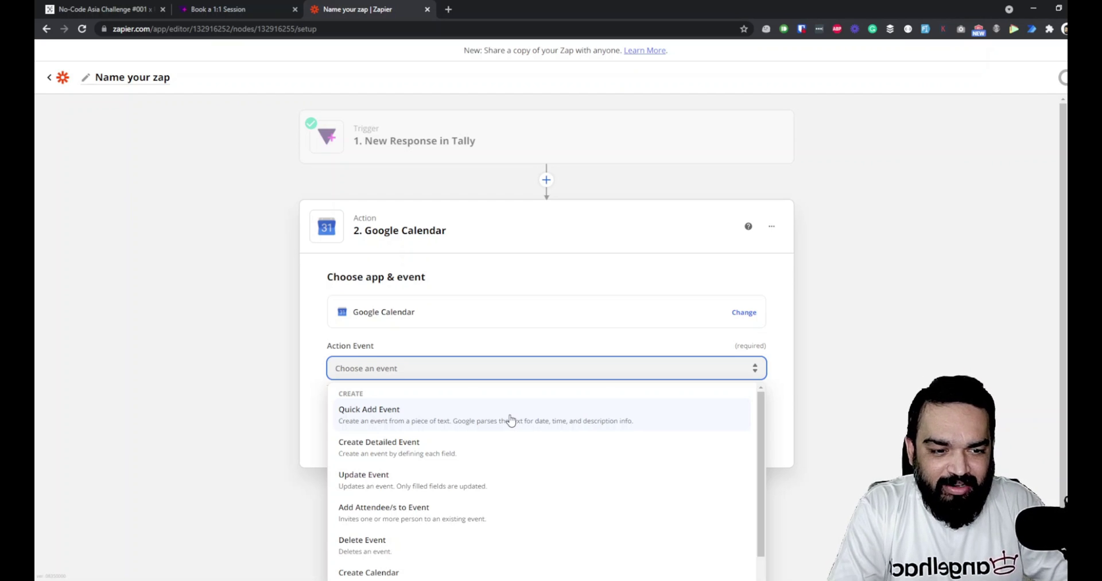
{"action": "left_click", "coordinate": [505, 426]}
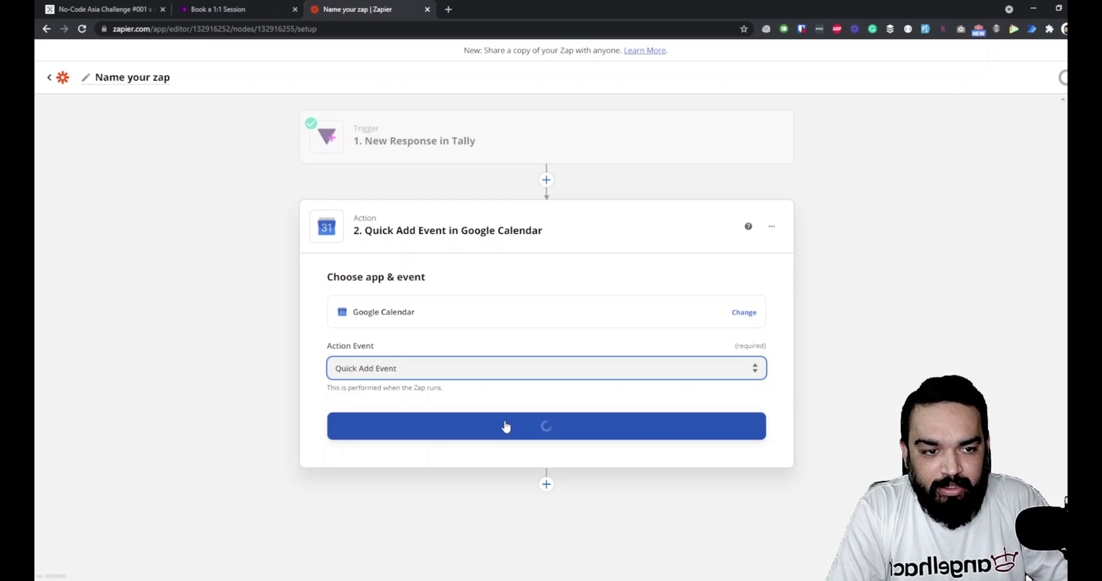
{"action": "left_click", "coordinate": [561, 423]}
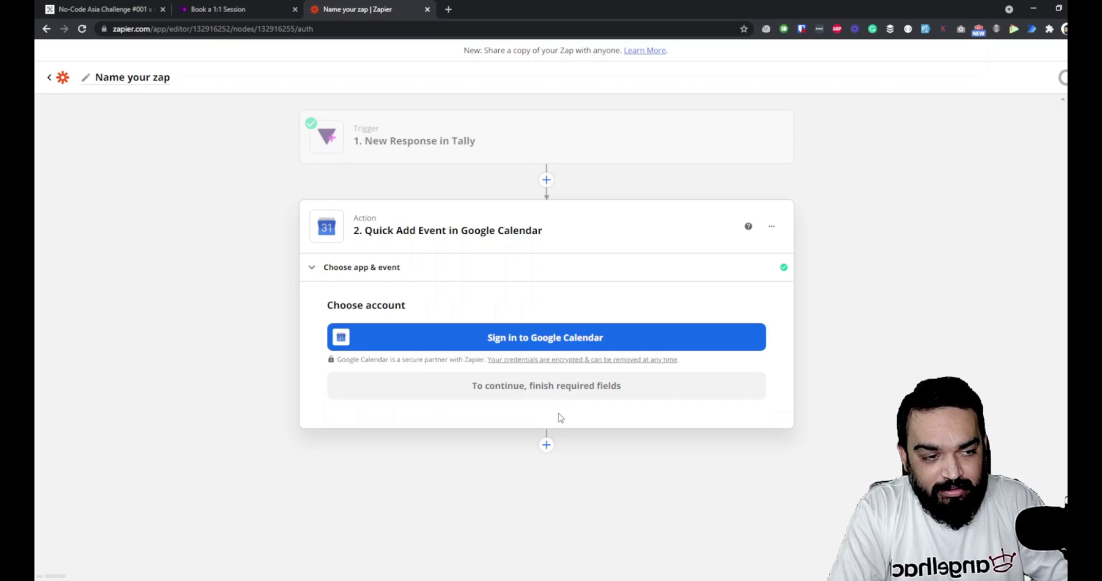
- Sign in to Google Calendar for the action, use the connected account and select its main calendar for the event
{"action": "left_click", "coordinate": [560, 340]}
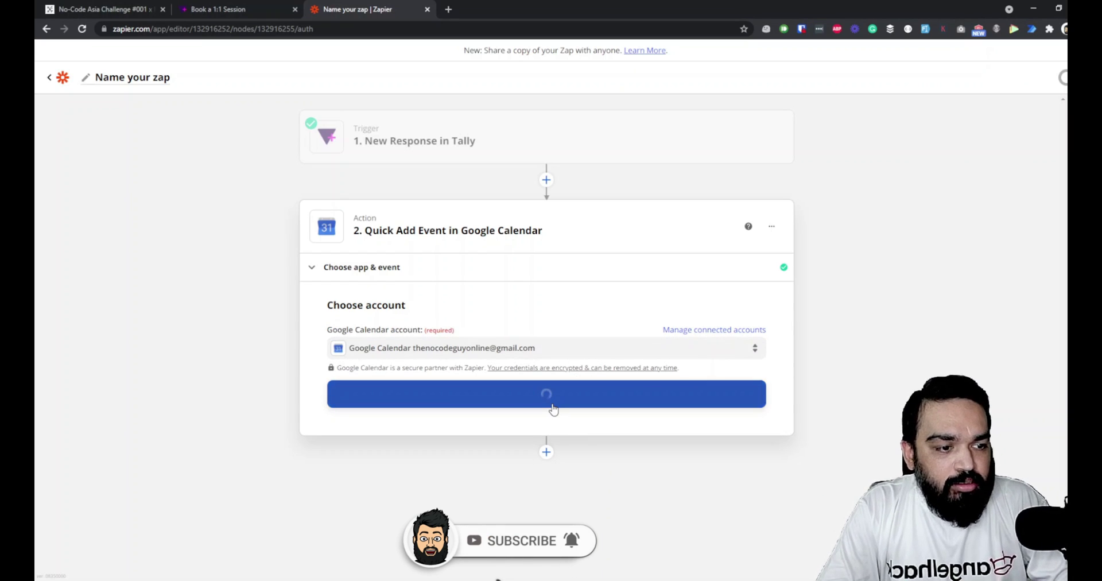
{"action": "left_click", "coordinate": [555, 406]}
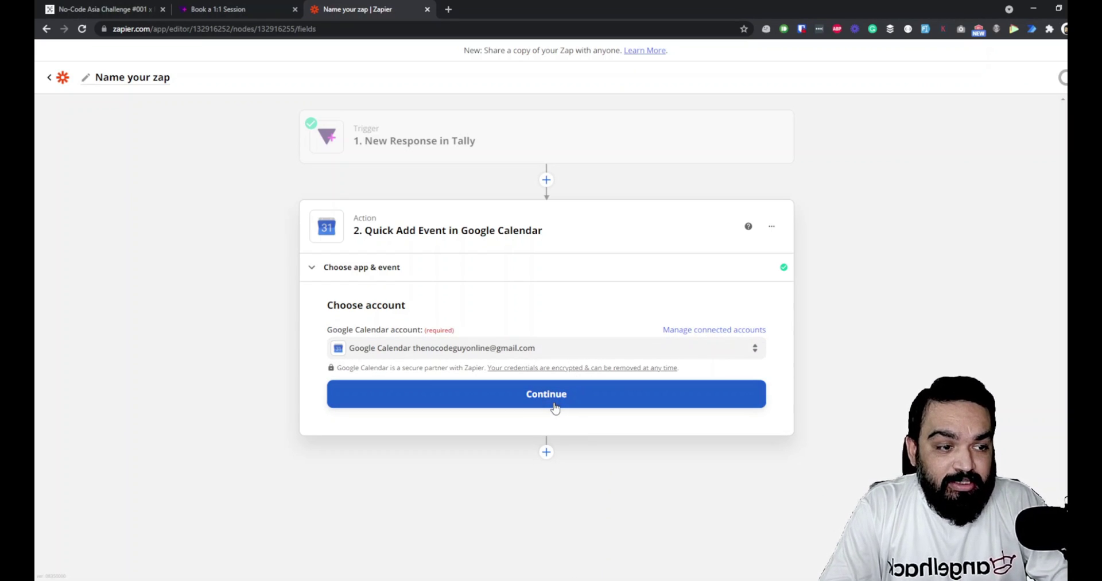
{"action": "left_click", "coordinate": [555, 407]}
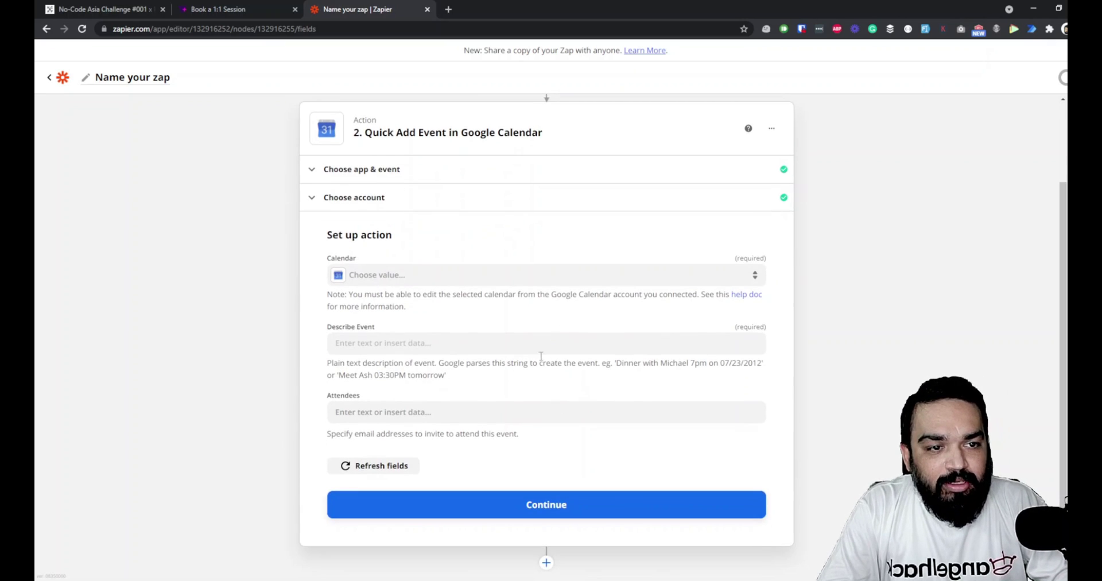
{"action": "left_click", "coordinate": [521, 276]}
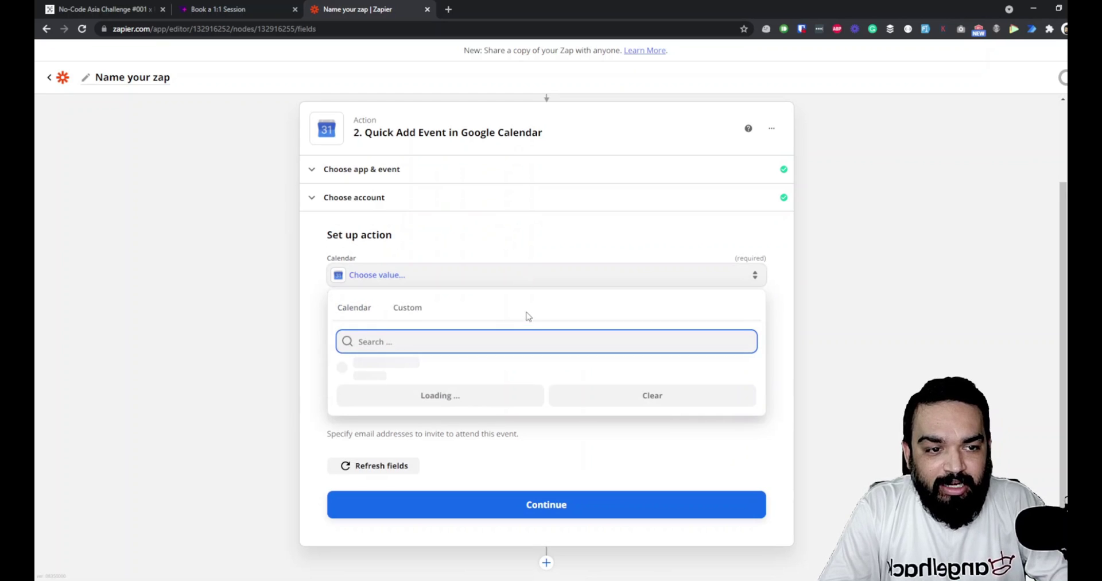
{"action": "left_click", "coordinate": [416, 372]}
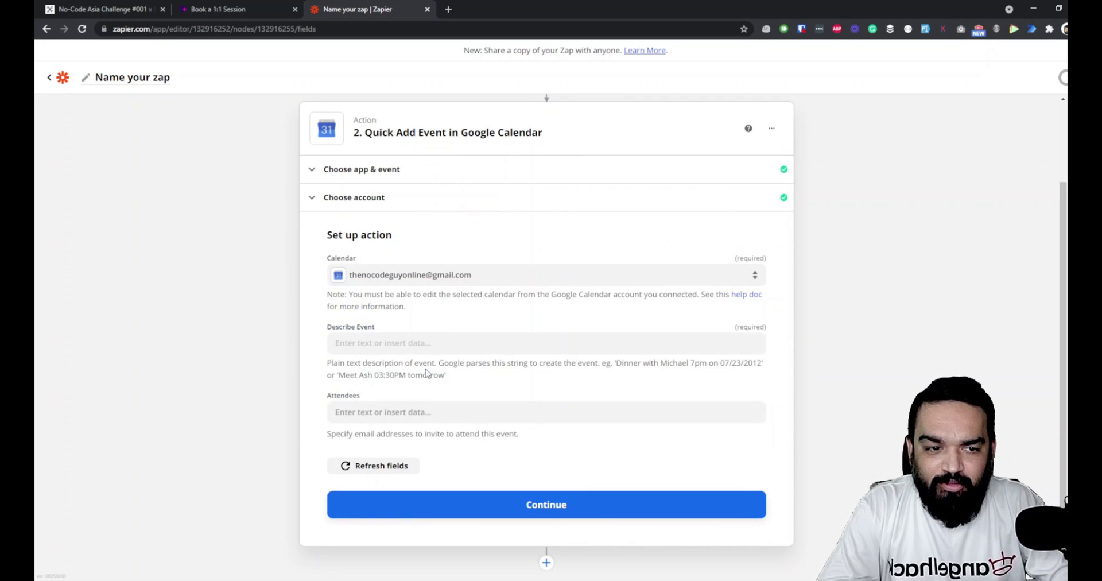
- Describe the event as "1:1 Session booked in Tally by" followed by the form's "What's your name?" answer
{"action": "left_click", "coordinate": [451, 342]}
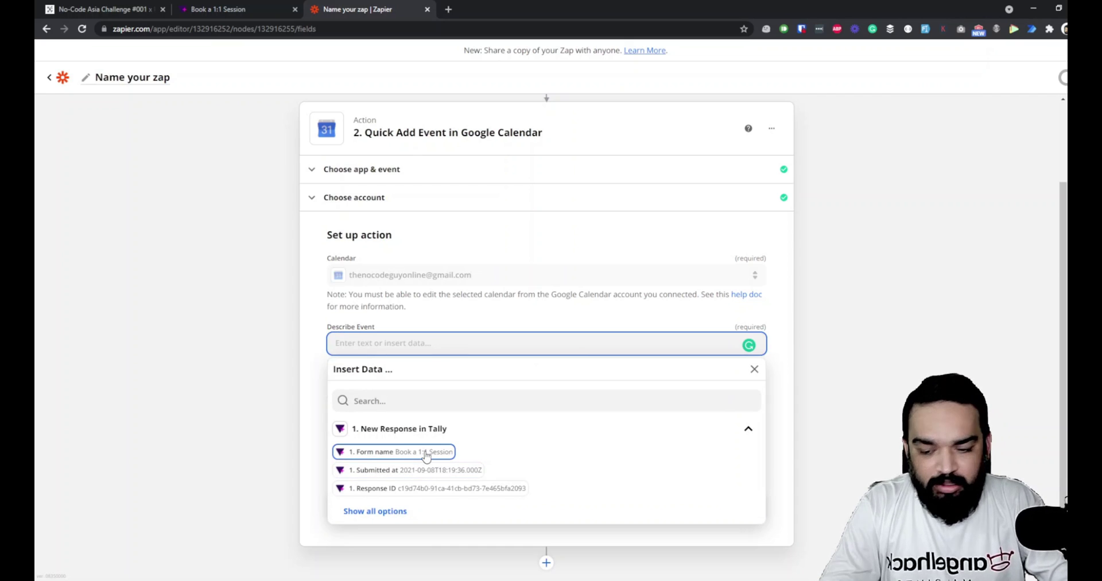
{"action": "type", "text": "1:1 Sessiion booked in Tally by"}
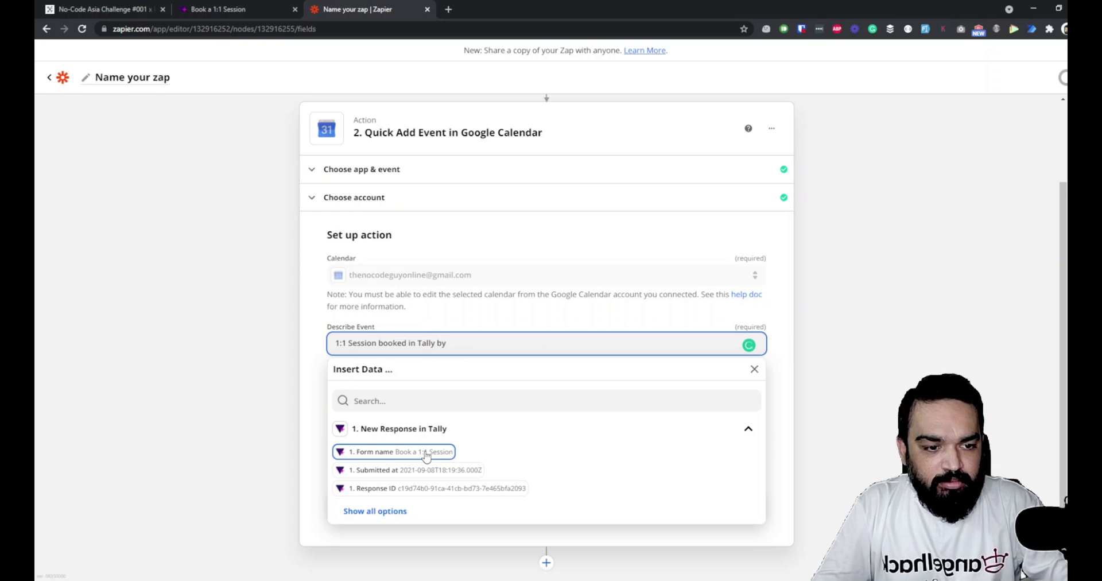
{"action": "left_click", "coordinate": [382, 511]}
{"action": "scroll", "coordinate": [480, 495], "scroll_direction": "down", "scroll_amount": 1}
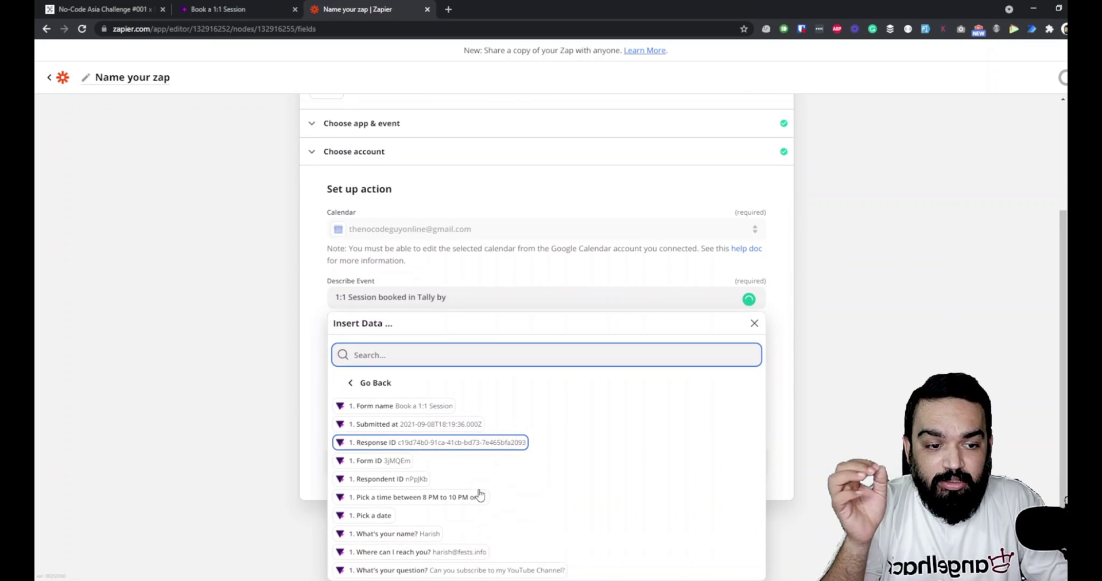
{"action": "left_click", "coordinate": [424, 538]}
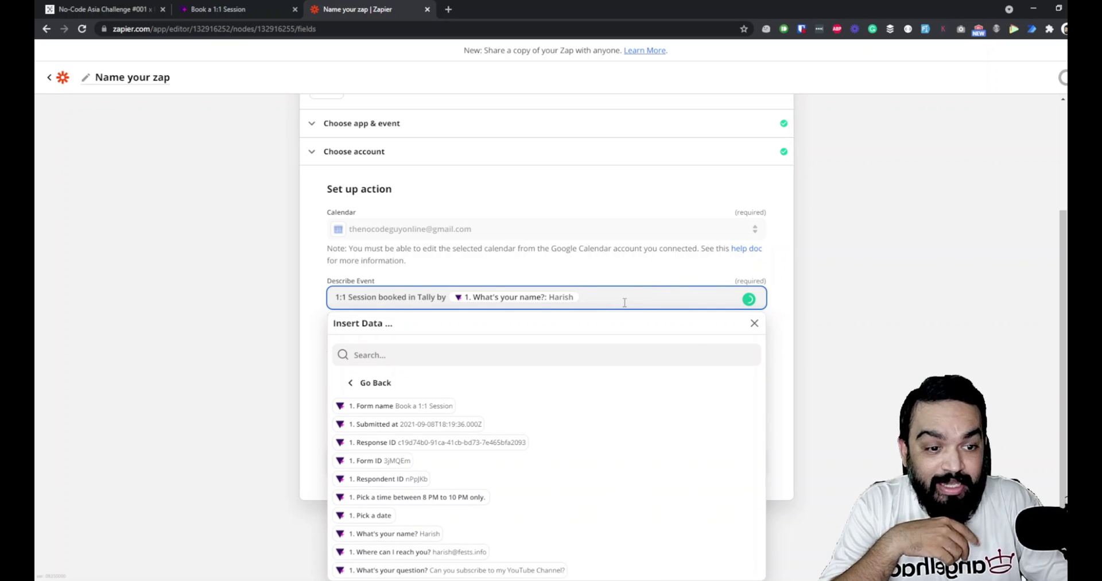
{"action": "left_click", "coordinate": [296, 334]}
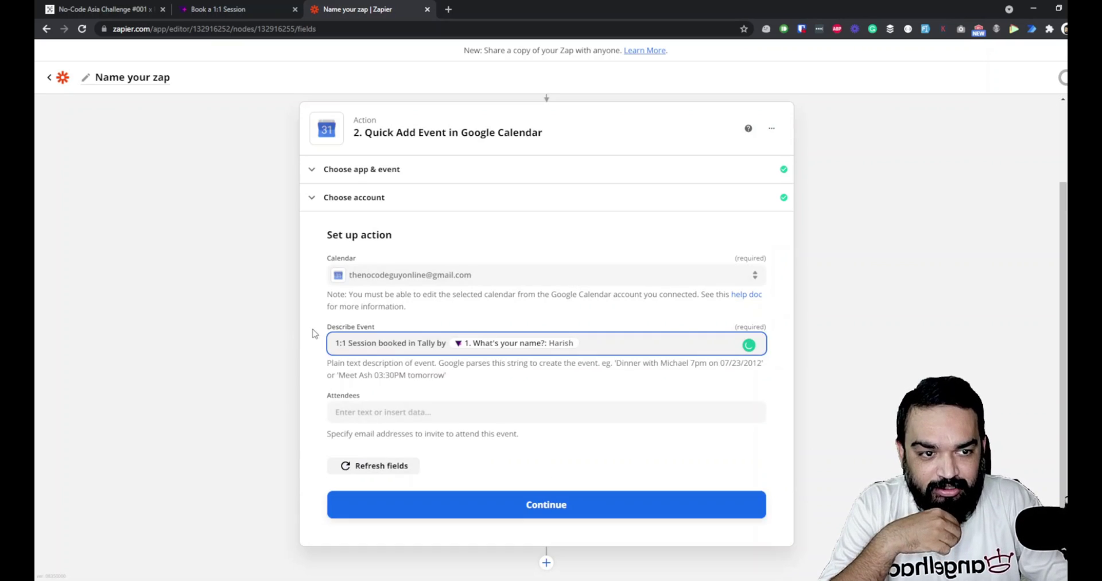
- Add the form's "Where can I reach you?" answer as the event attendee and proceed to the action test
{"action": "left_click", "coordinate": [419, 412]}
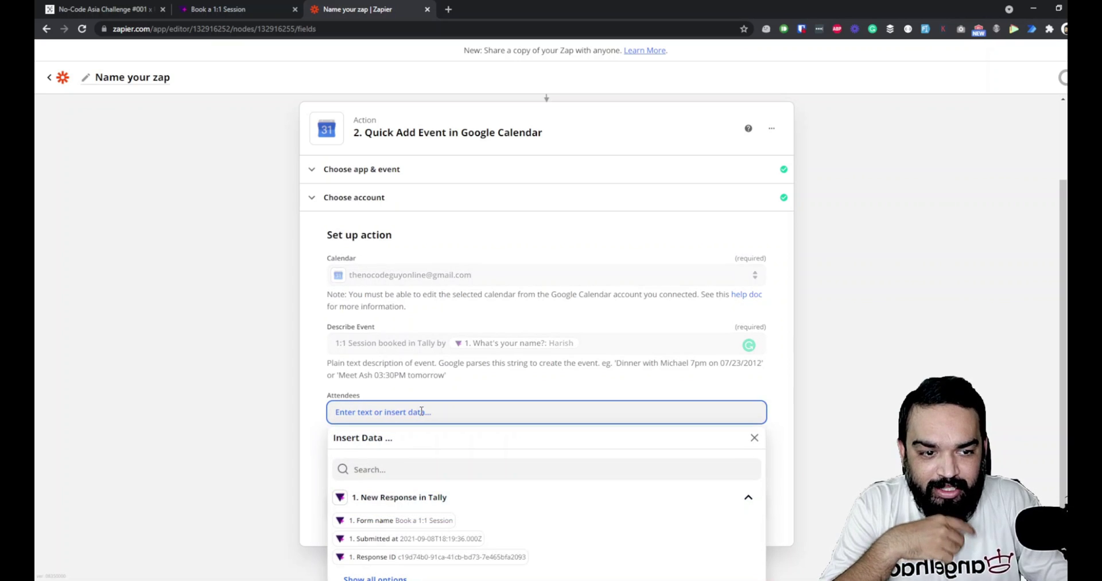
{"action": "left_click", "coordinate": [388, 569]}
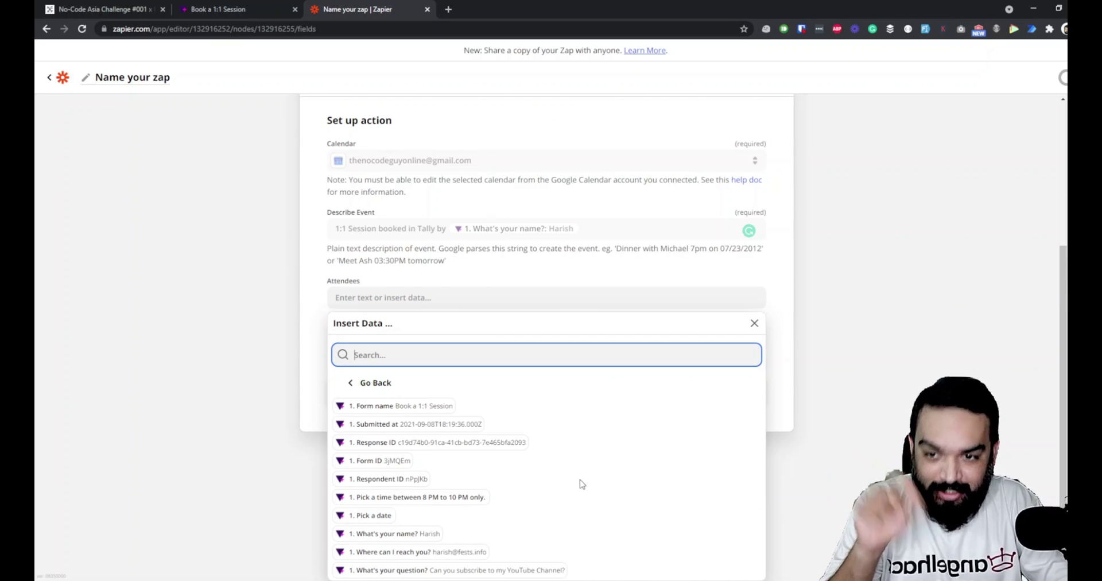
{"action": "left_click", "coordinate": [459, 552]}
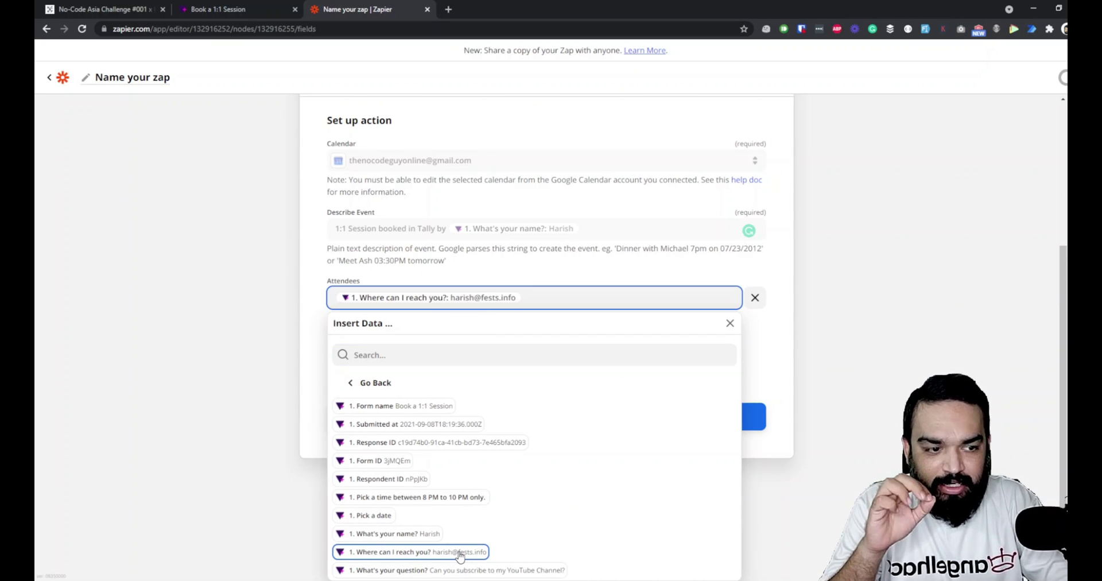
{"action": "left_click", "coordinate": [581, 337]}
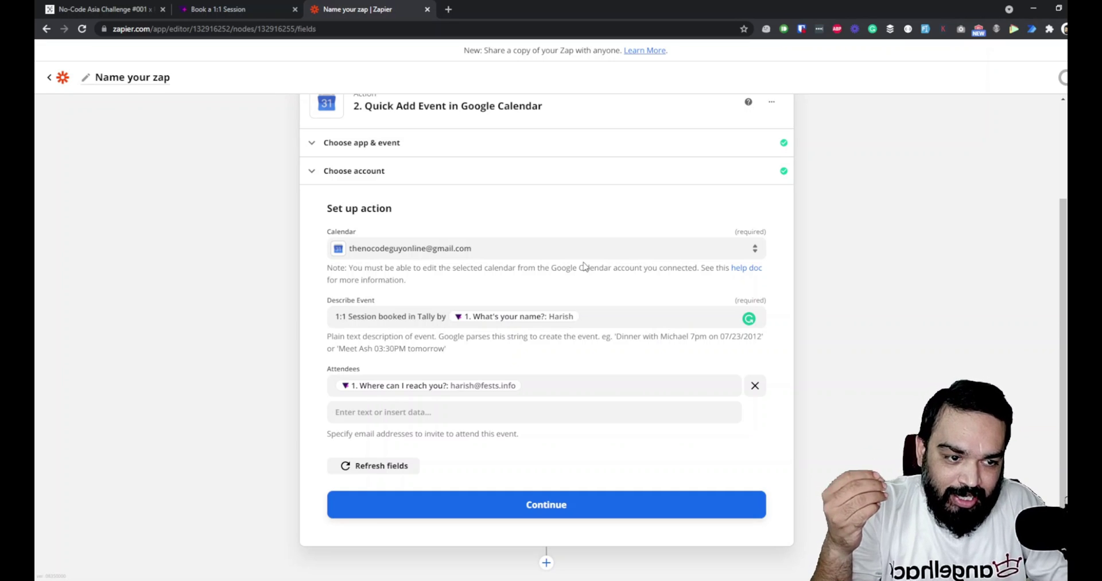
{"action": "left_click", "coordinate": [521, 414]}
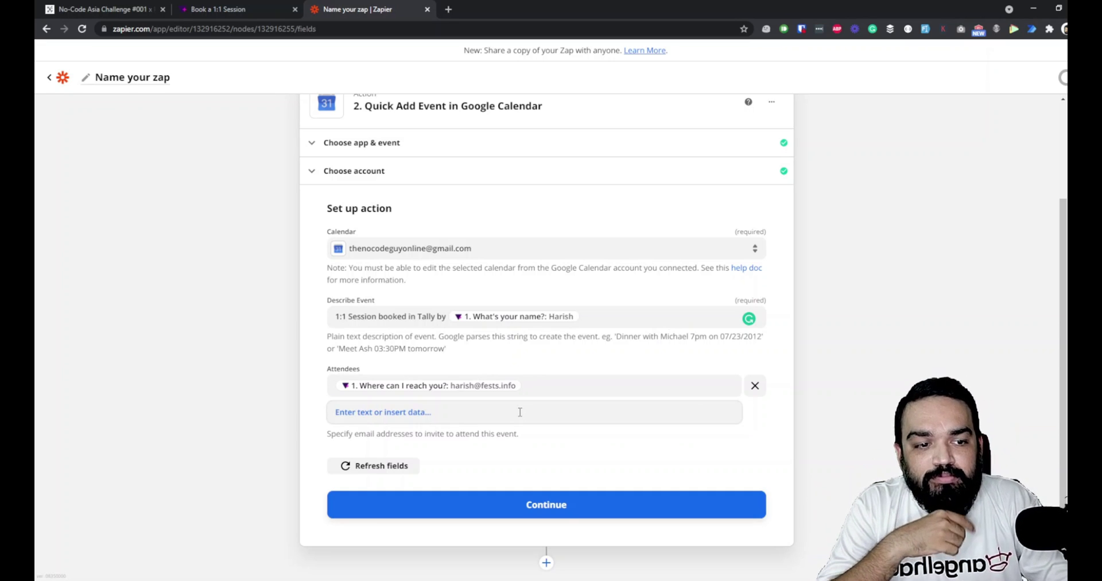
{"action": "left_click", "coordinate": [599, 316]}
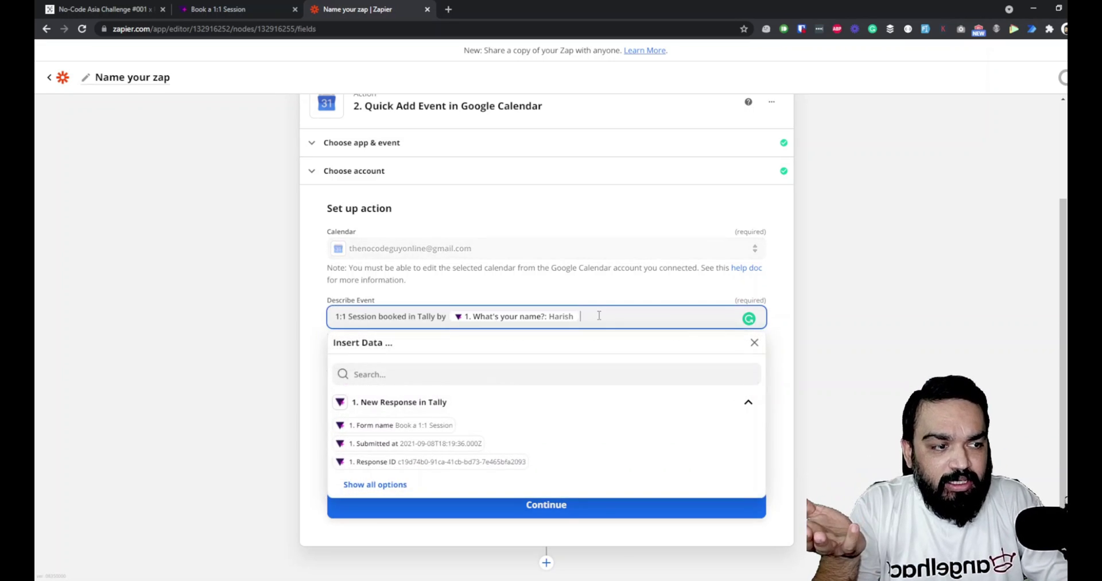
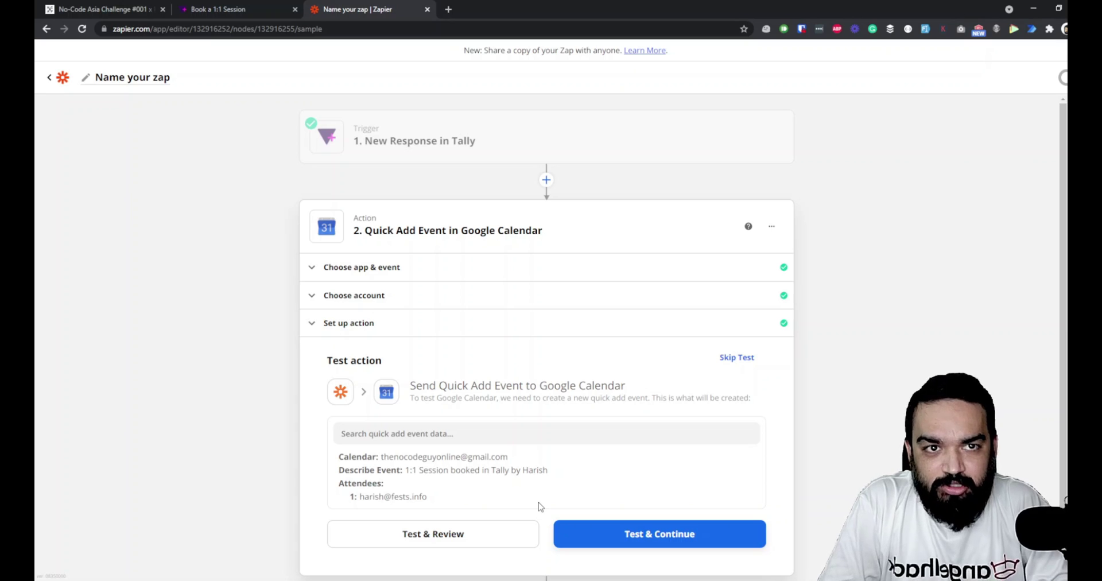
- Open Google Calendar at calendar.google.com in a new browser tab
{"action": "left_click", "coordinate": [449, 9]}
{"action": "type", "text": "calend"}
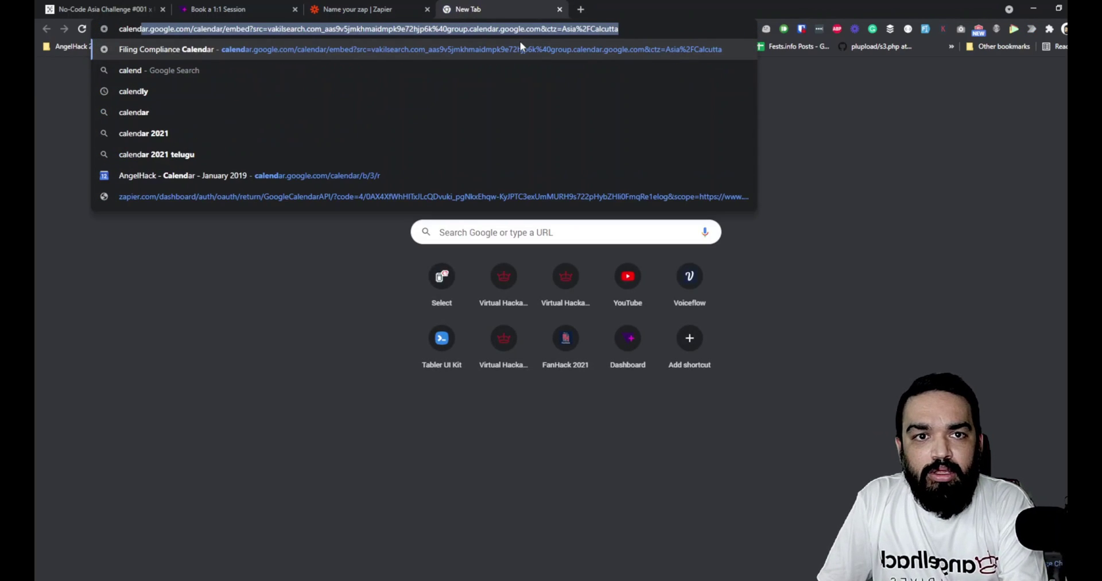
{"action": "type", "text": "ar.goog"}
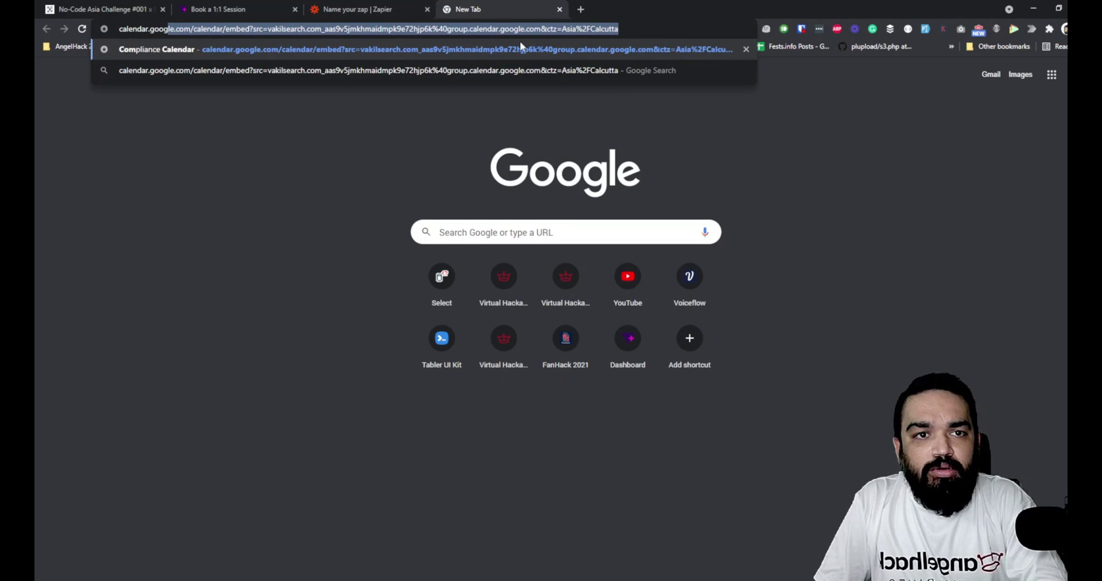
{"action": "type", "text": "le.com"}
{"action": "key", "text": "Delete"}
{"action": "key", "text": "Return"}
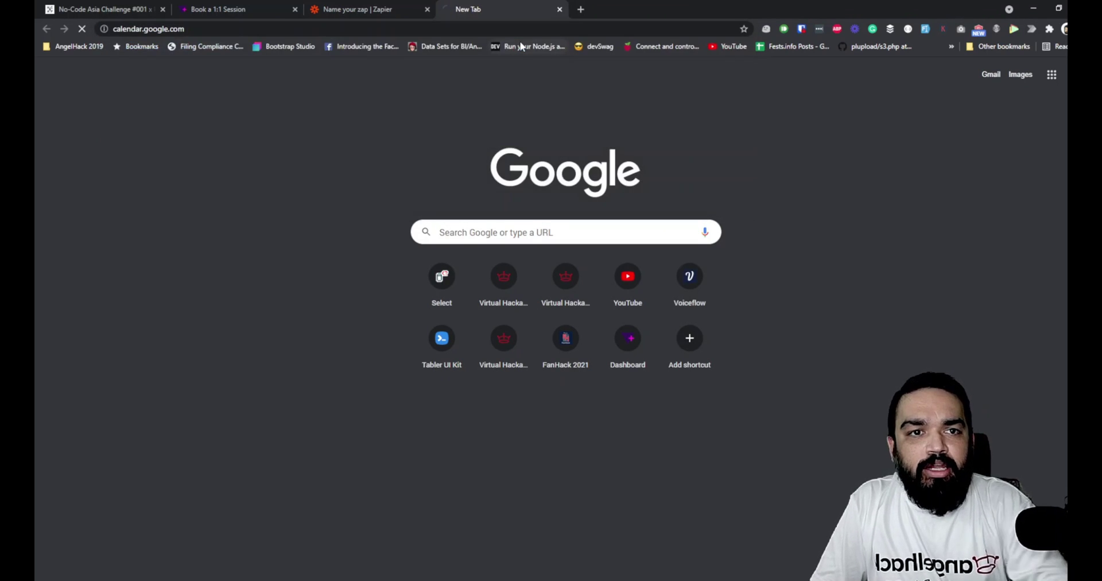
- Check the test event data in Zapier against the current week in Google Calendar, and return to the zap
{"action": "left_click", "coordinate": [317, 6]}
{"action": "scroll", "coordinate": [685, 347], "scroll_direction": "down", "scroll_amount": 1}
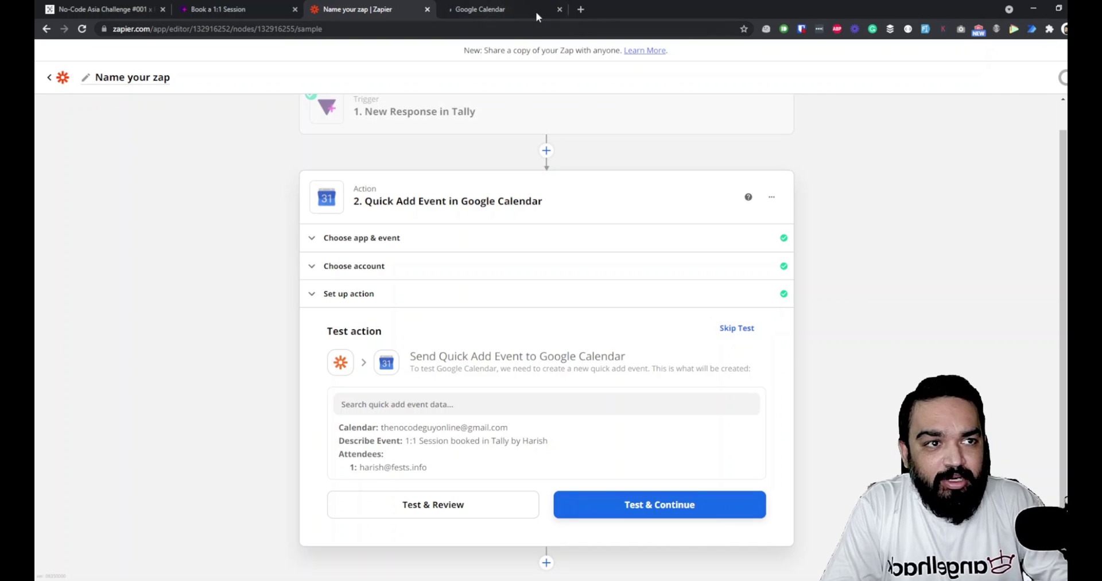
{"action": "left_click", "coordinate": [513, 7]}
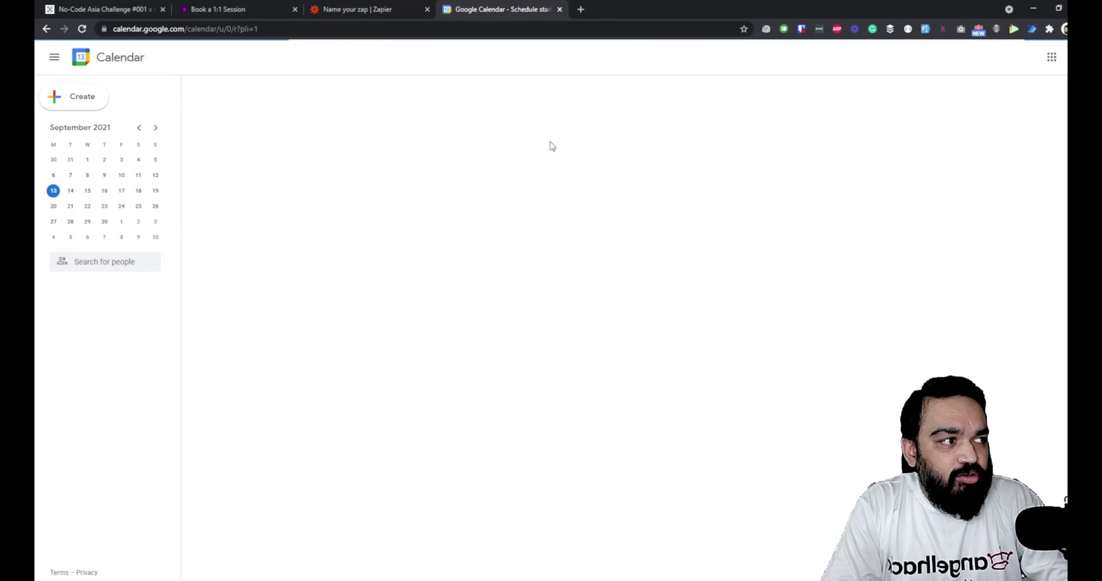
{"action": "left_click", "coordinate": [353, 9]}
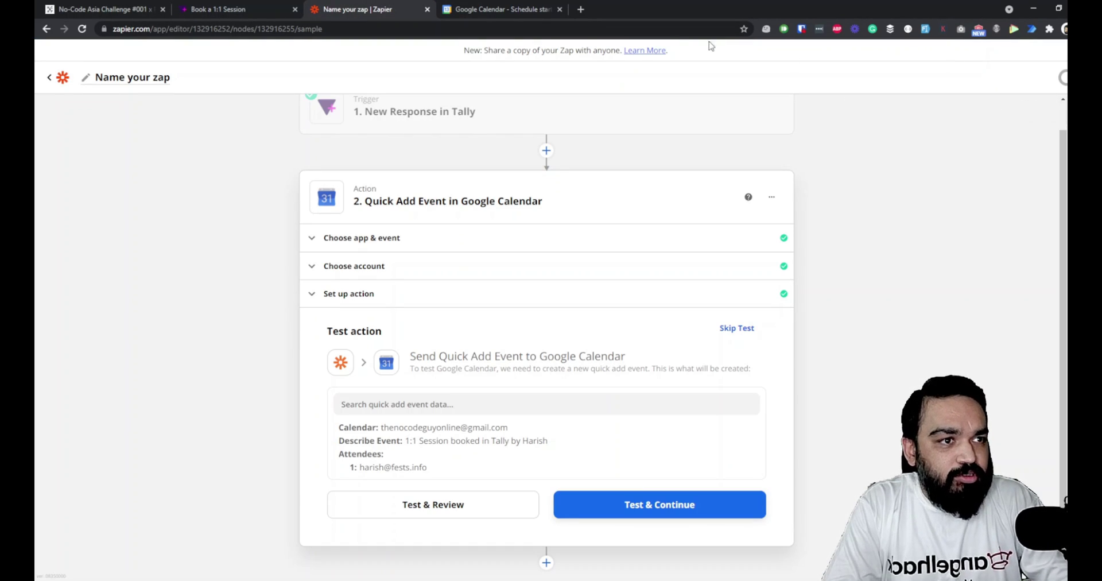
{"action": "left_click", "coordinate": [511, 8]}
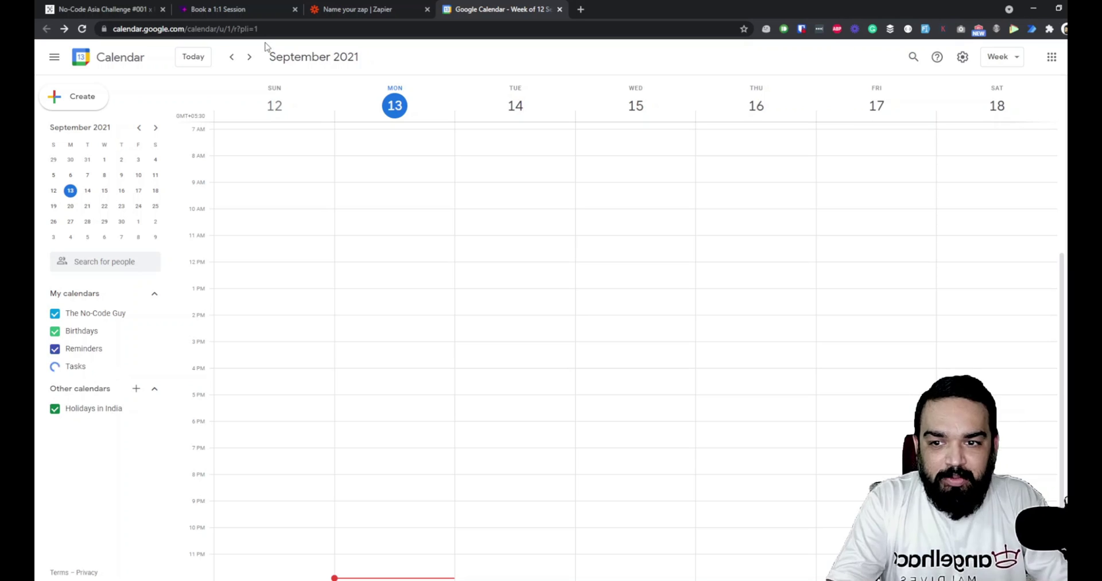
{"action": "left_click", "coordinate": [367, 11]}
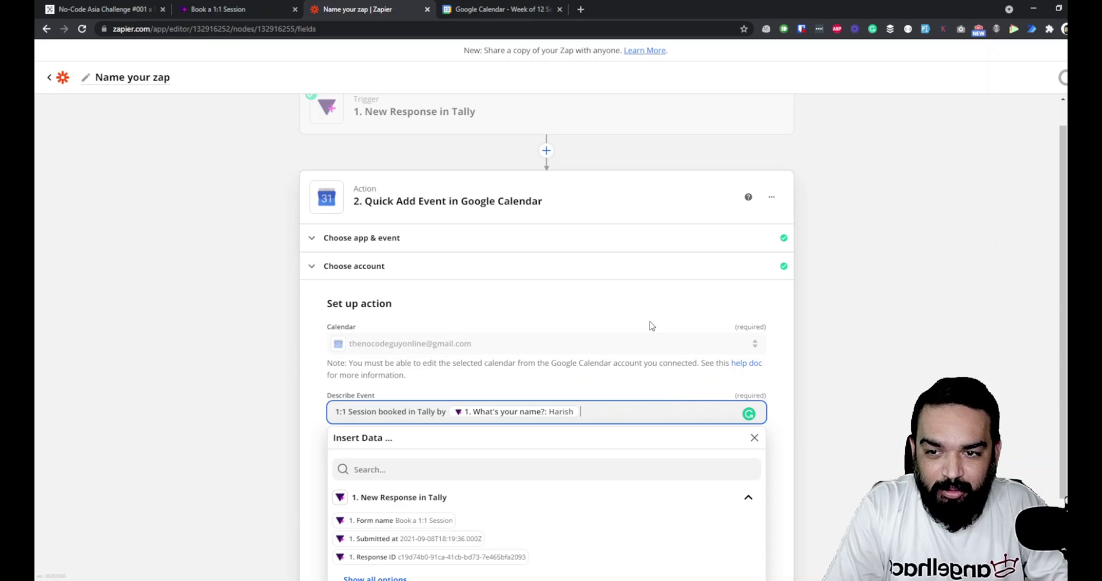
- Extend the event description with "at" plus the form's "Pick a time between 8 PM to 10 PM only." answer and "on" plus its "Pick a date" answer
{"action": "scroll", "coordinate": [652, 326], "scroll_direction": "down", "scroll_amount": 2}
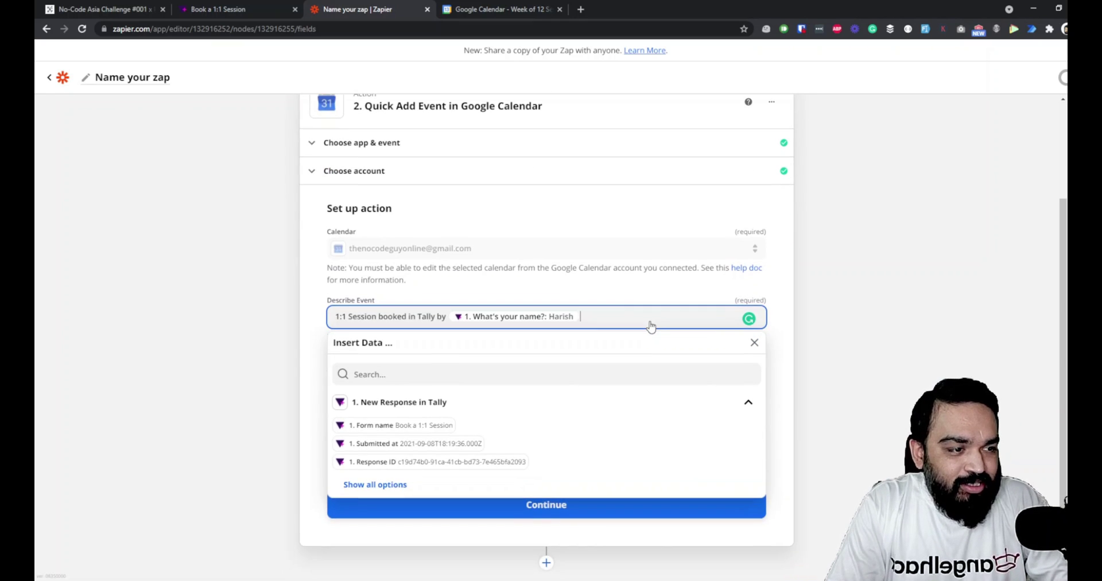
{"action": "left_click", "coordinate": [590, 295]}
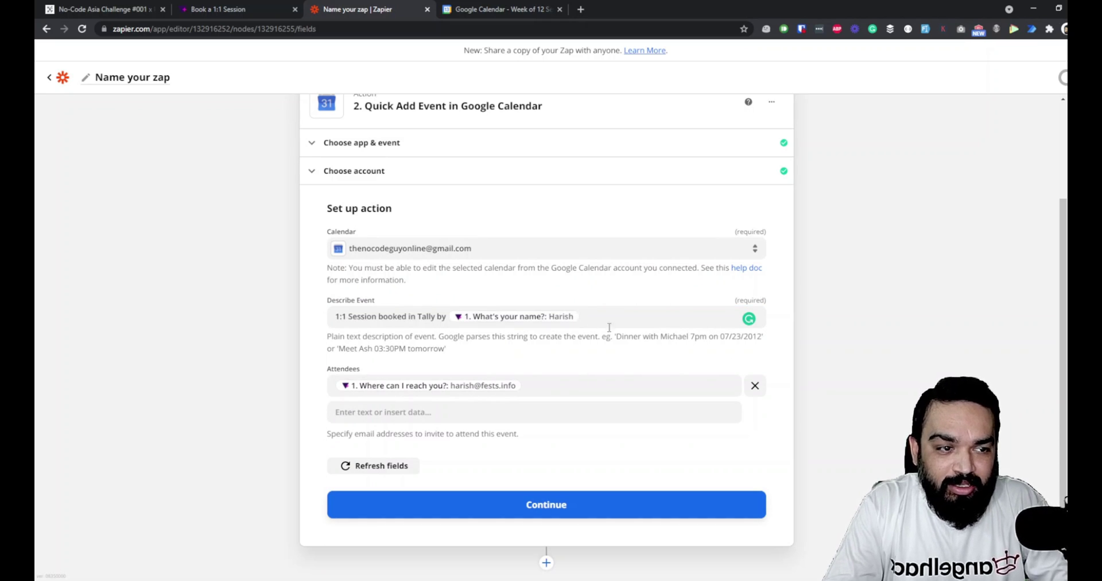
{"action": "left_click", "coordinate": [641, 315]}
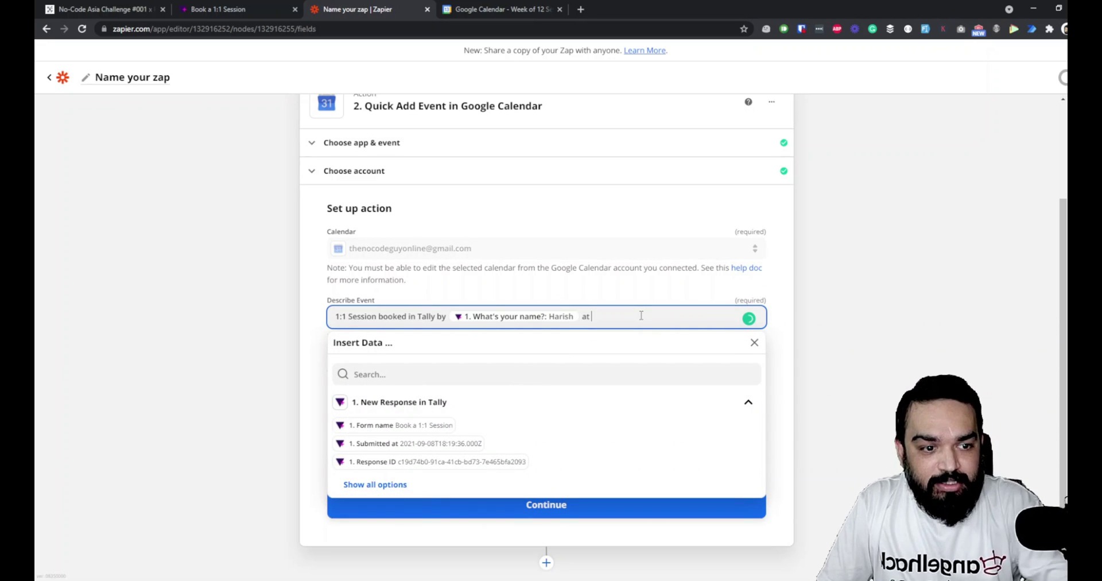
{"action": "left_click", "coordinate": [376, 484]}
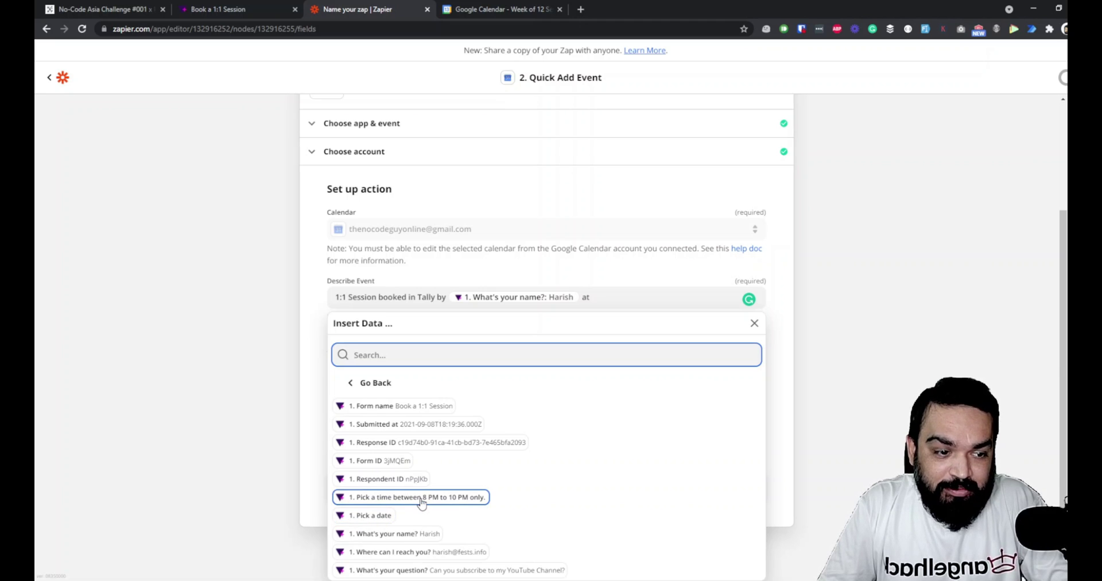
{"action": "left_click", "coordinate": [422, 498]}
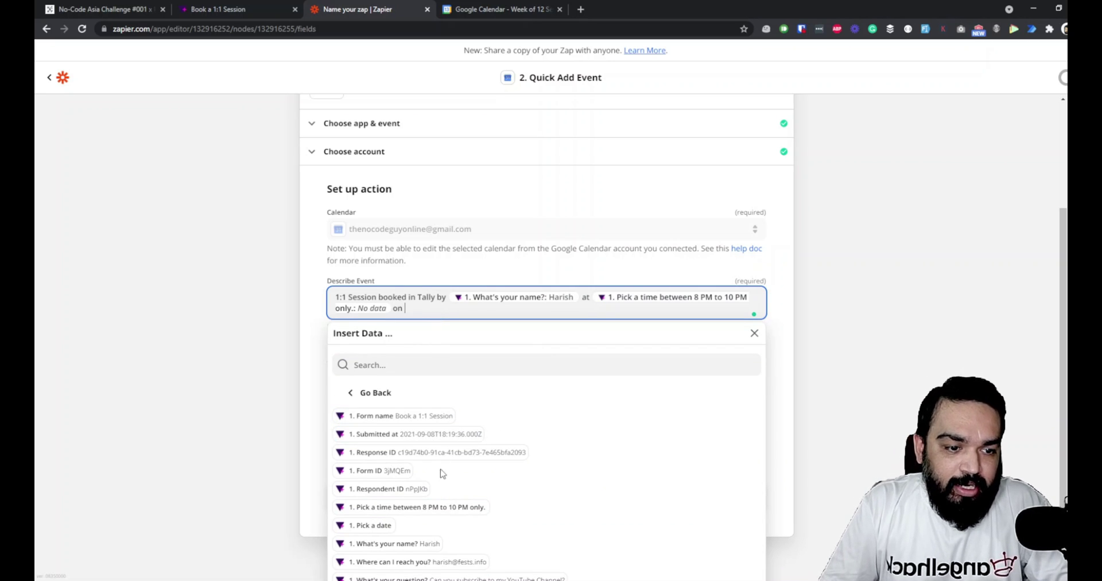
{"action": "left_click", "coordinate": [378, 529]}
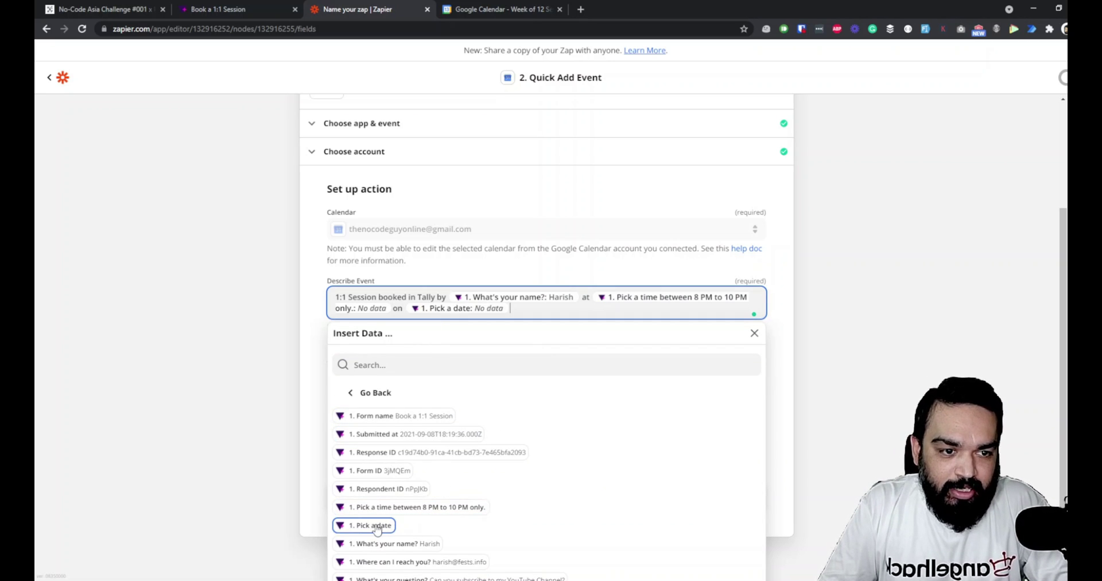
{"action": "left_click", "coordinate": [597, 269]}
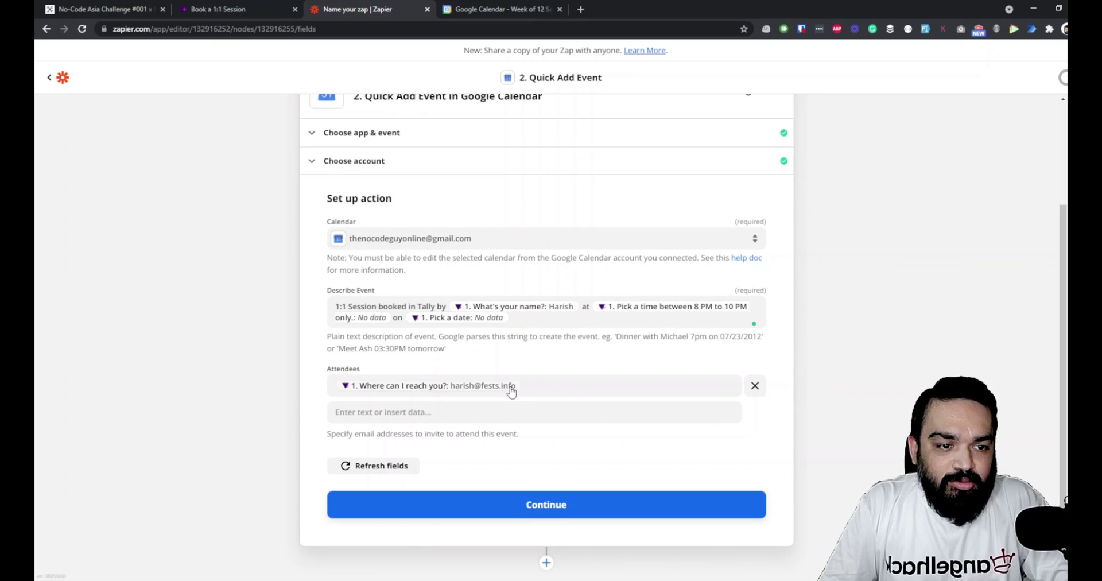
- Skip the action test and turn the zap on, dismissing the share-a-copy prompt so it is not shown again
{"action": "left_click", "coordinate": [563, 514]}
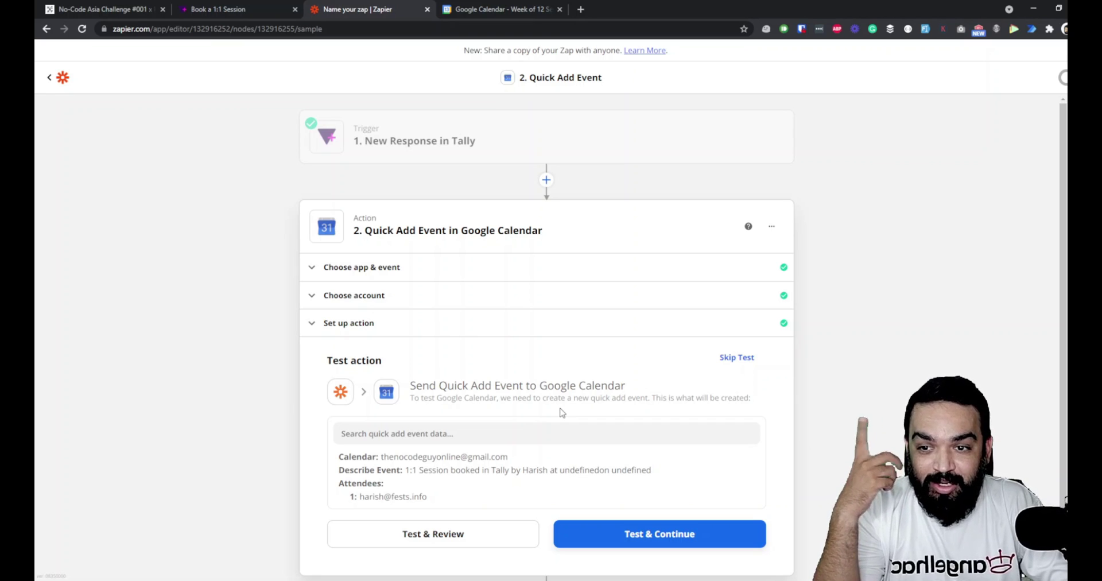
{"action": "left_click", "coordinate": [737, 358]}
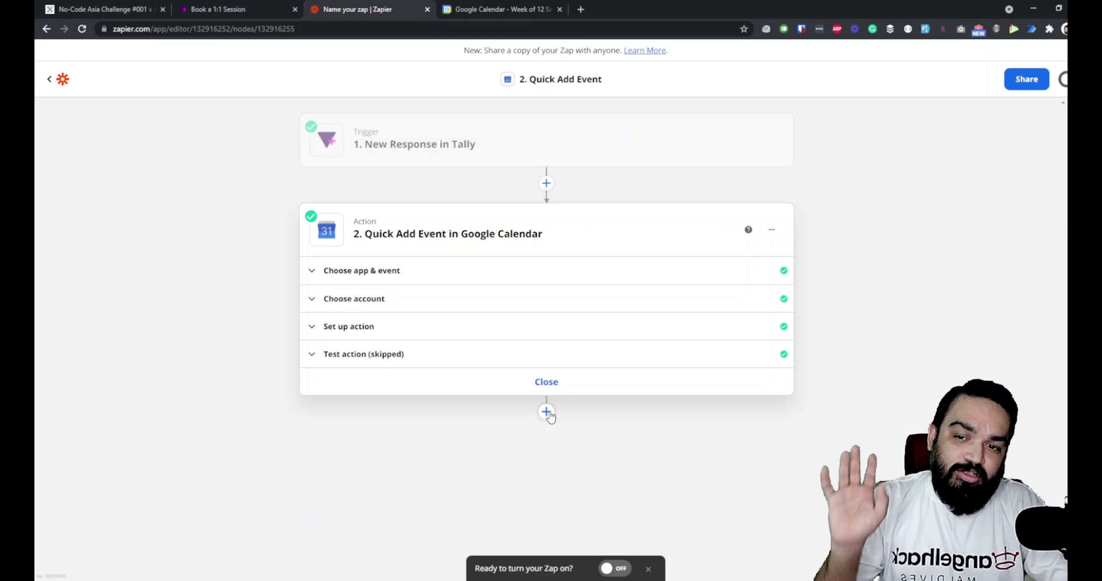
{"action": "left_click", "coordinate": [617, 570]}
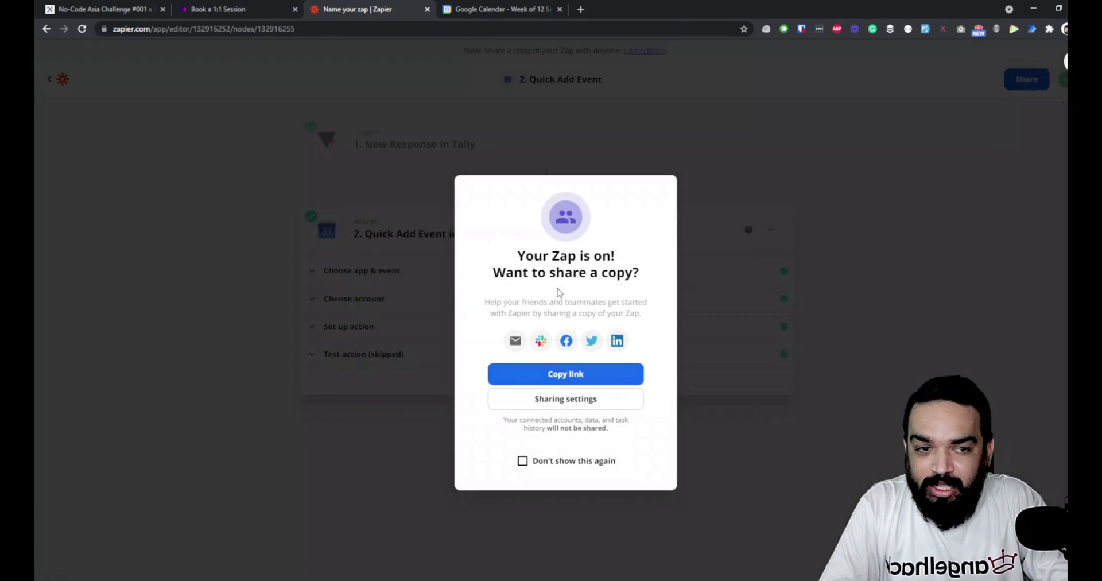
{"action": "left_click", "coordinate": [571, 461]}
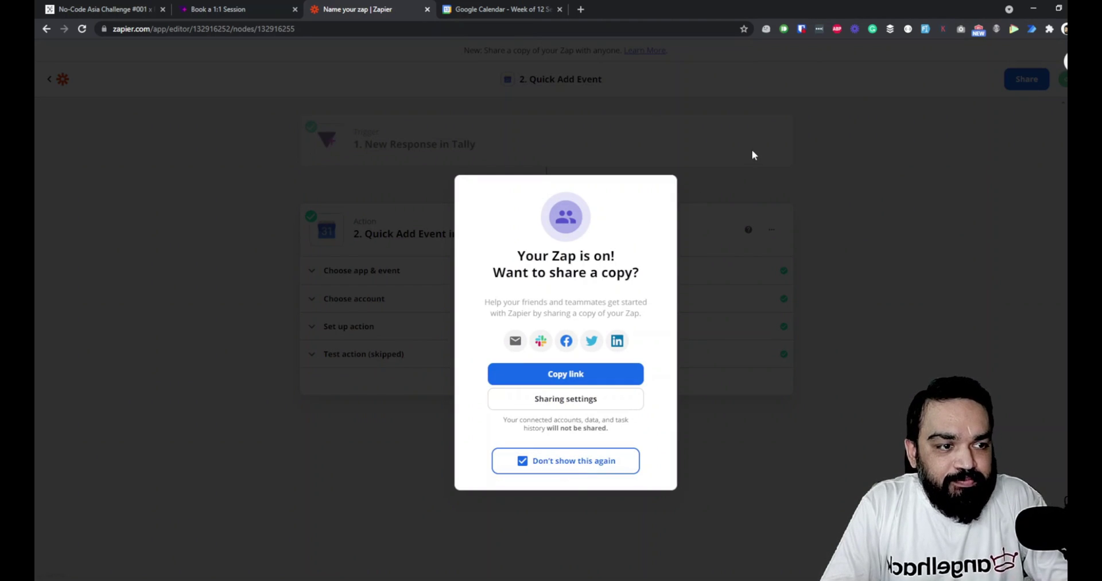
{"action": "left_click", "coordinate": [818, 466]}
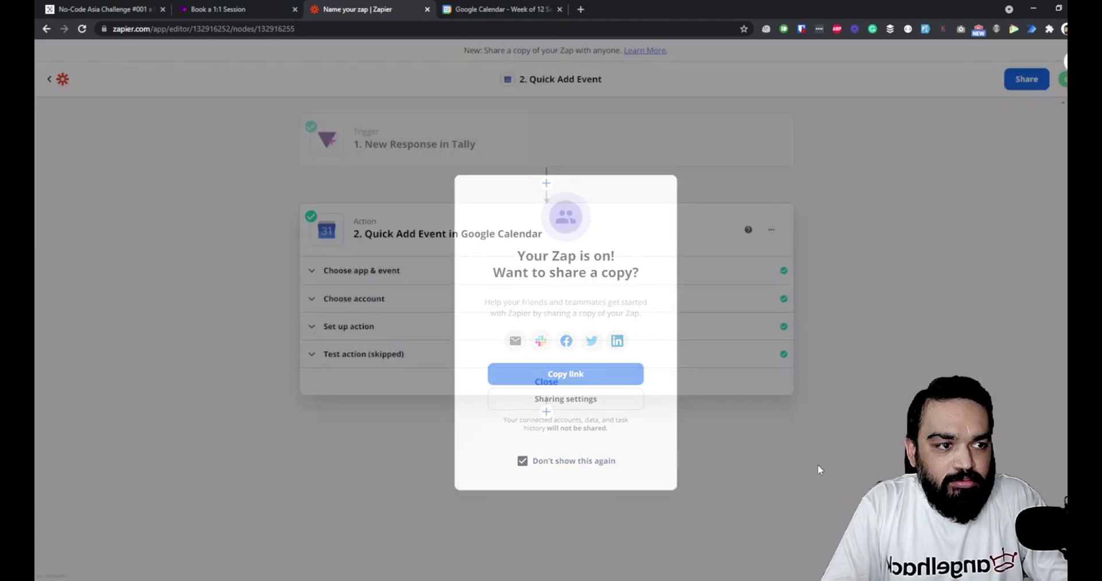
- Copy the share link of the Book a 1:1 Session form in Tally and open tally.so/r/3jMQEm in a new browser tab
{"action": "left_click", "coordinate": [233, 10]}
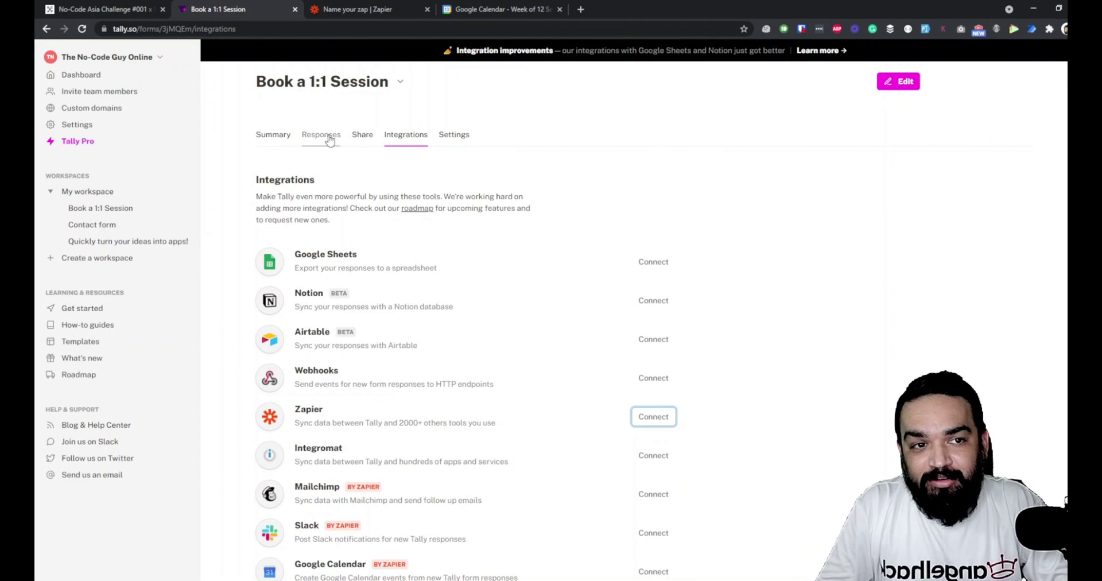
{"action": "left_click", "coordinate": [362, 135]}
{"action": "left_click", "coordinate": [394, 230]}
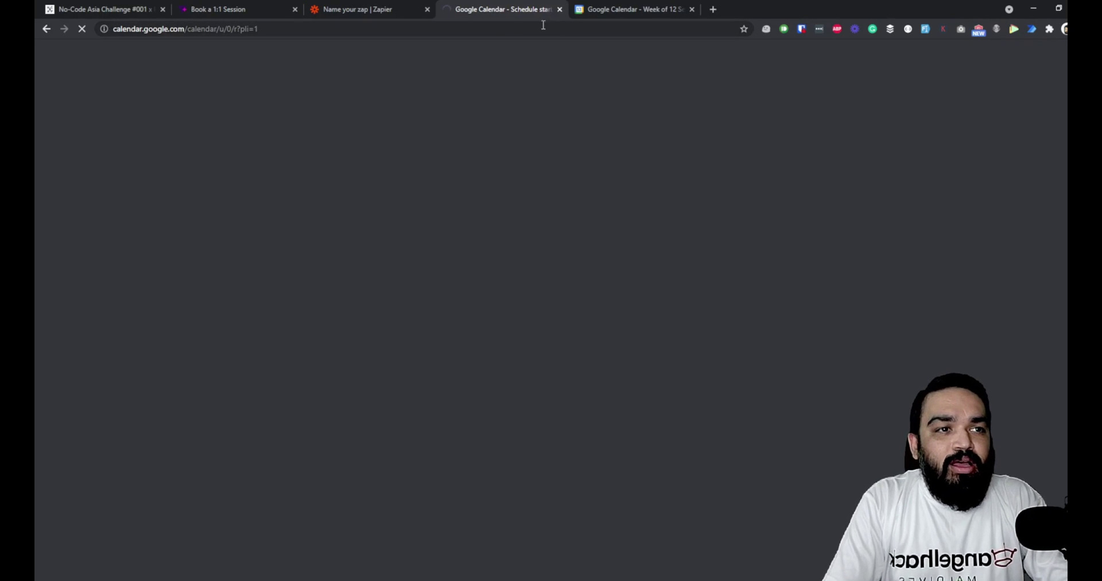
{"action": "left_click", "coordinate": [543, 25]}
{"action": "type", "text": "tally.so/r/3jMQEm"}
{"action": "key", "text": "Return"}
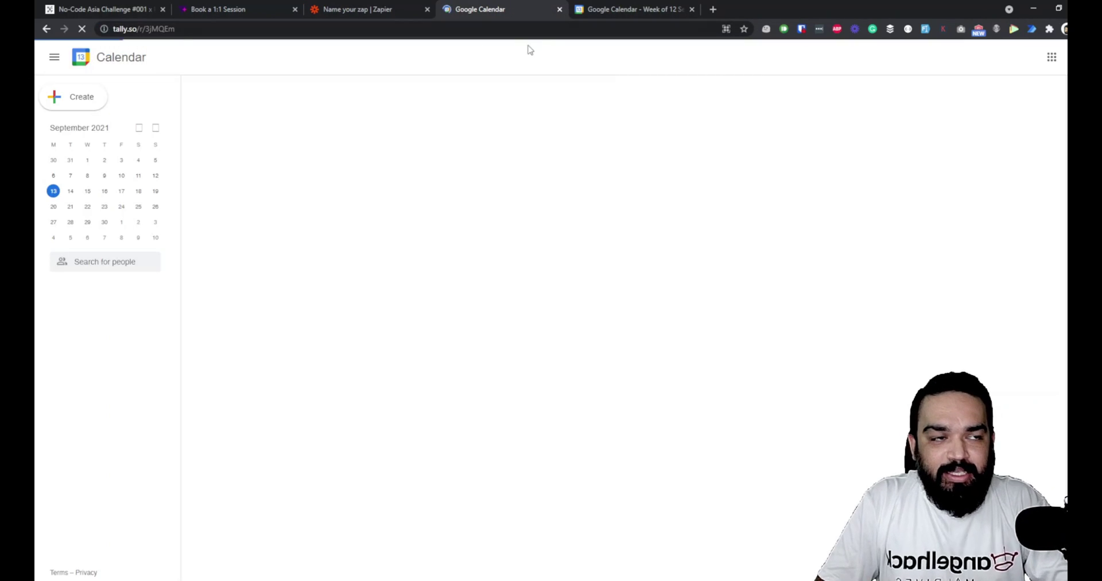
- Look at the current week in Google Calendar for existing bookings and return to the published booking form
{"action": "left_click", "coordinate": [605, 9]}
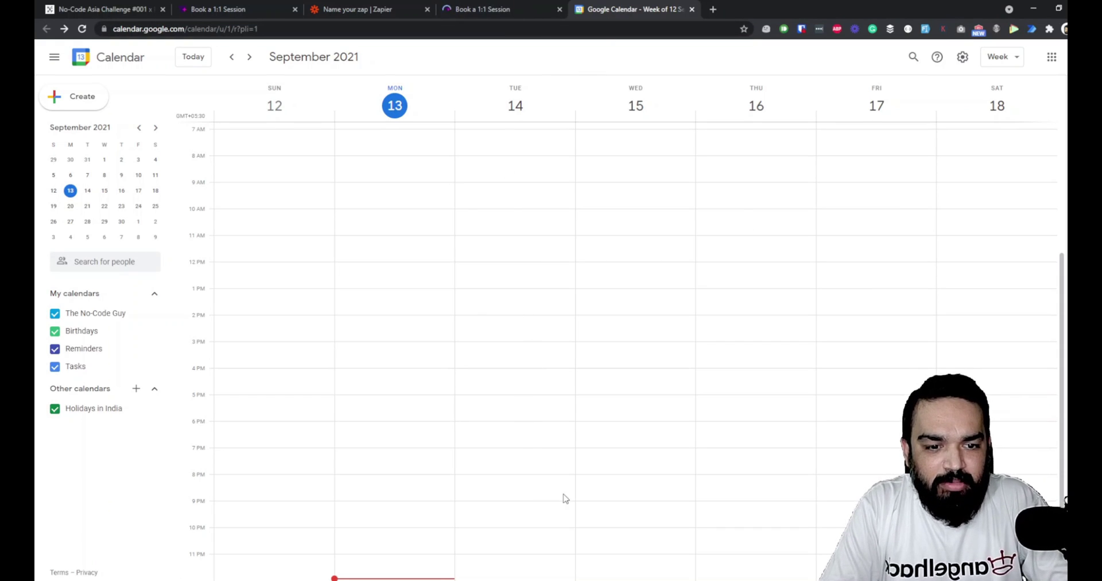
{"action": "left_click", "coordinate": [438, 13]}
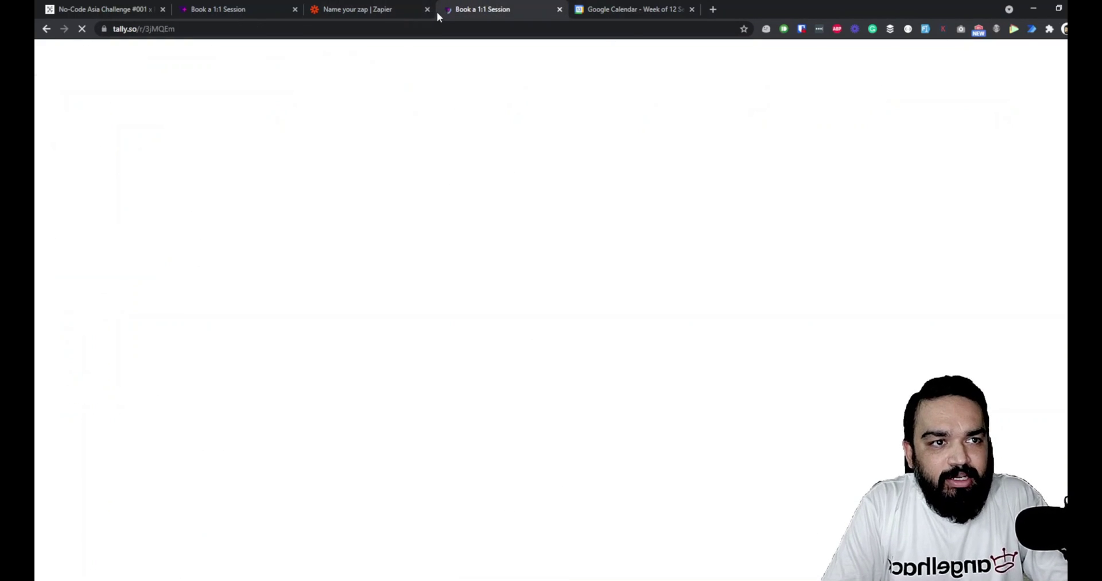
{"action": "left_click", "coordinate": [528, 29]}
- Fill in the booking form's name and e-mail fields with a test attendee's details
{"action": "left_click", "coordinate": [453, 265]}
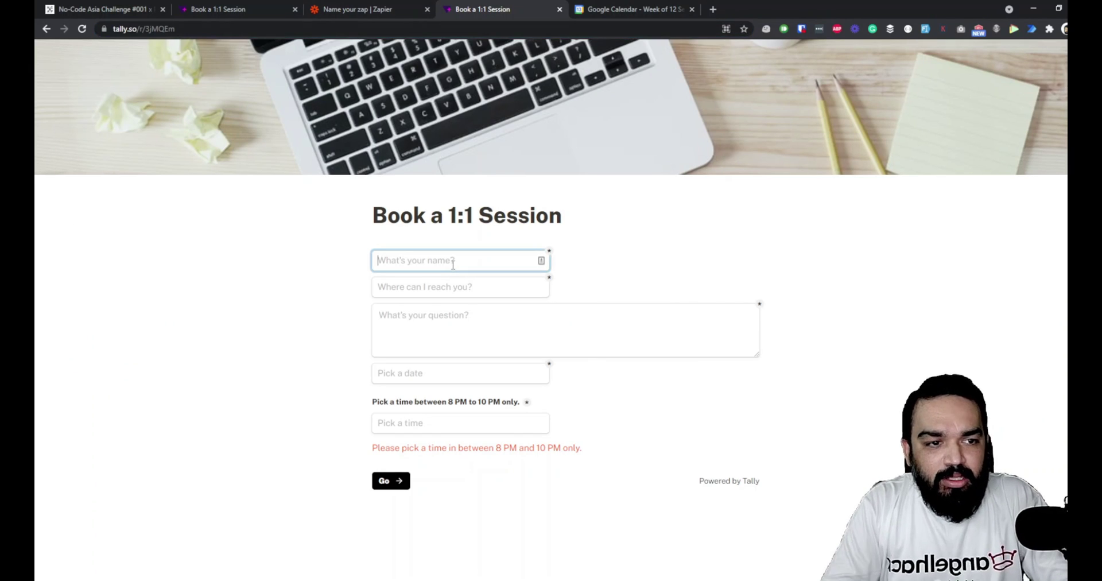
{"action": "type", "text": "Kishore"}
{"action": "key", "text": "Tab"}
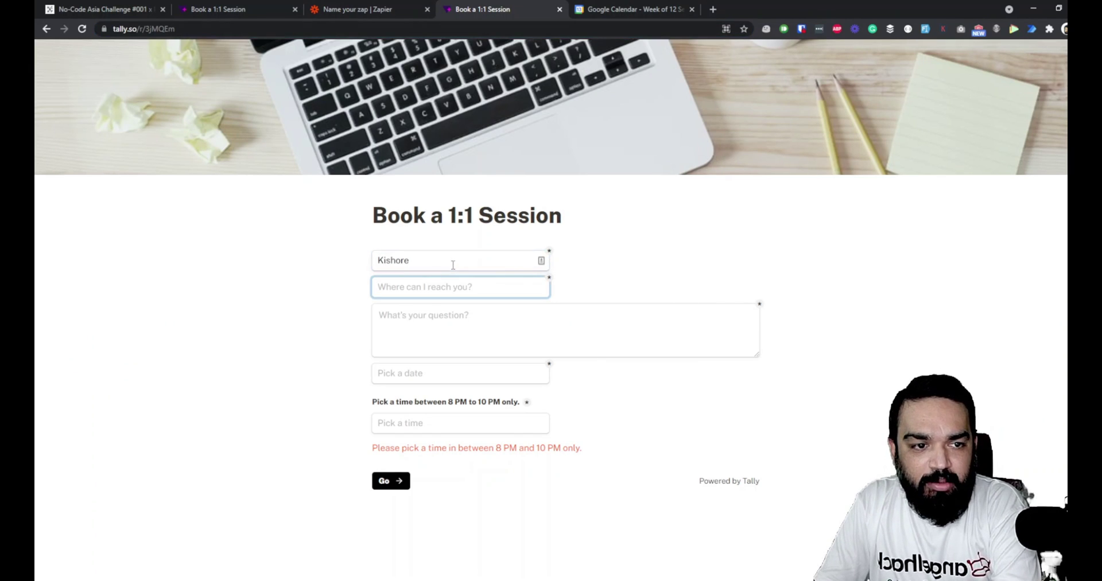
{"action": "type", "text": "kishore@test."}
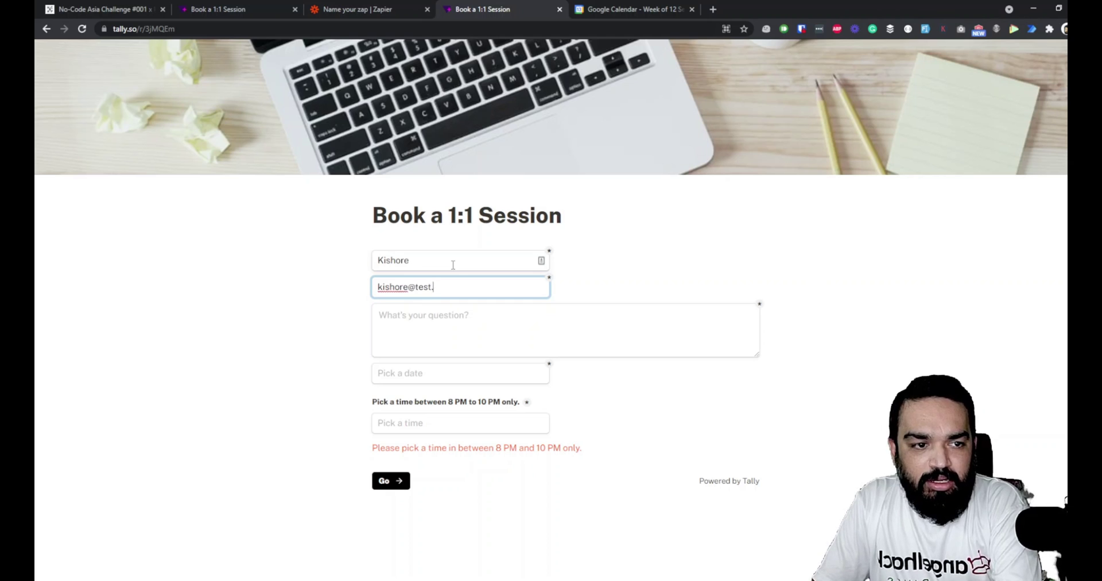
{"action": "type", "text": "com"}
{"action": "key", "text": "Tab"}
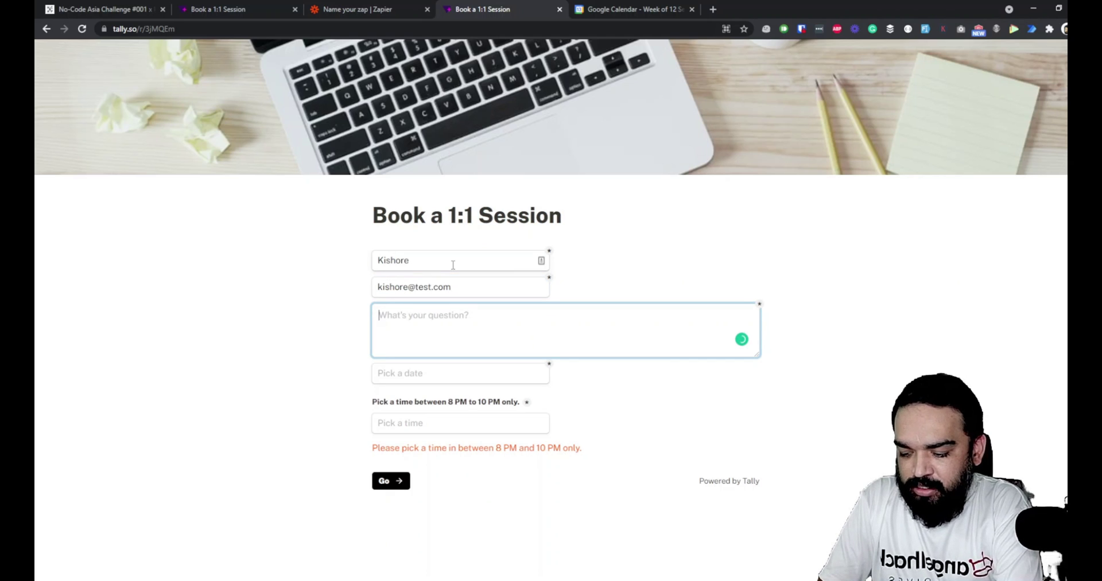
- Enter "Looking forward to talking to you." as the answer to the form's question field
{"action": "type", "text": "Looking "}
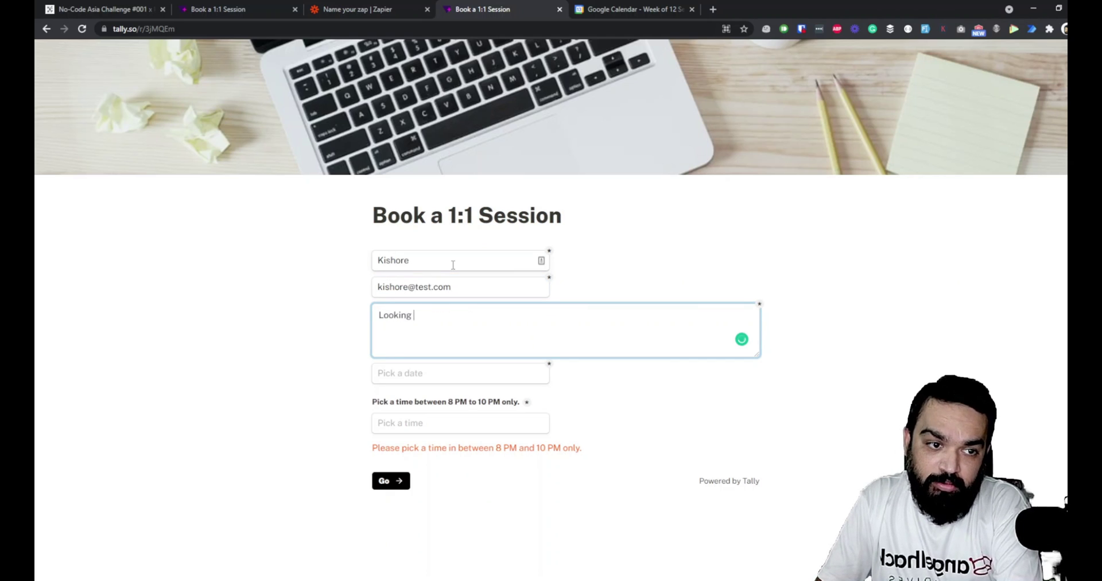
{"action": "type", "text": "forward to talking t"}
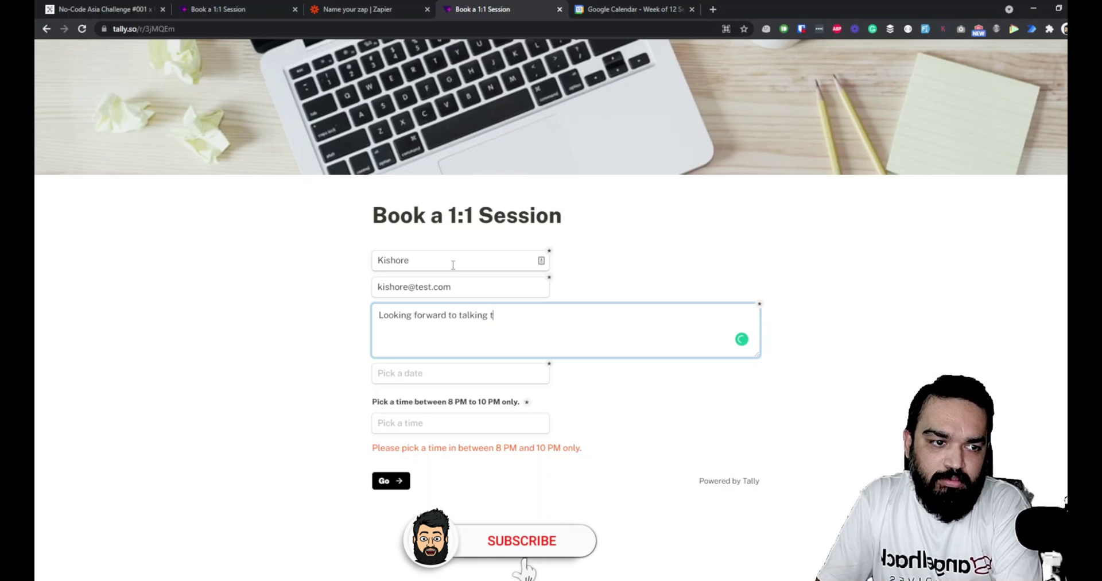
{"action": "type", "text": "o you."}
{"action": "key", "text": "Tab"}
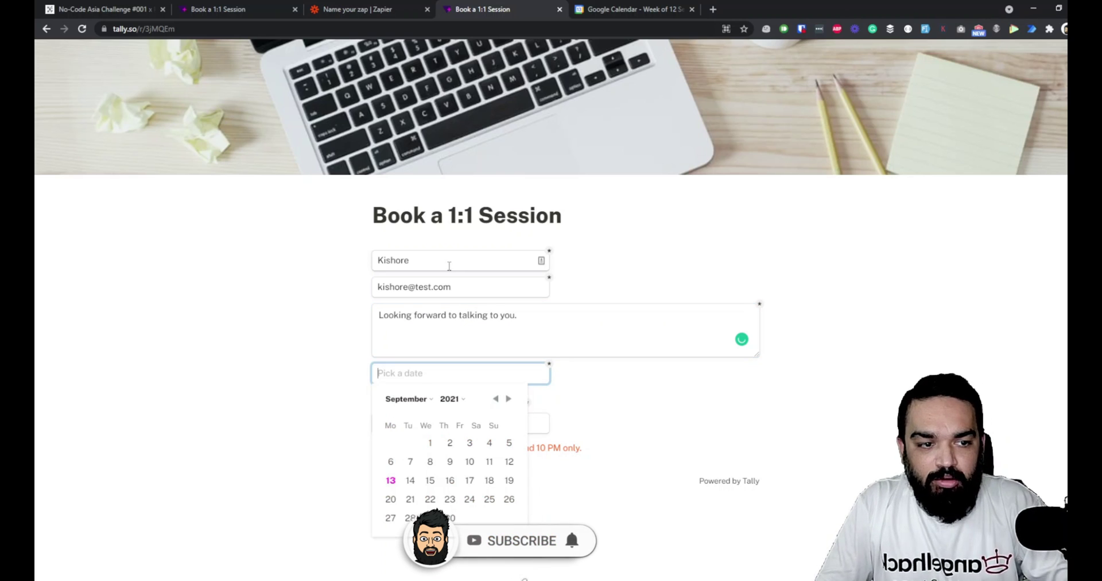
- Choose September 14, 2021 as the session date and 09:30 as the session time
{"action": "left_click", "coordinate": [409, 480]}
{"action": "left_click", "coordinate": [474, 424]}
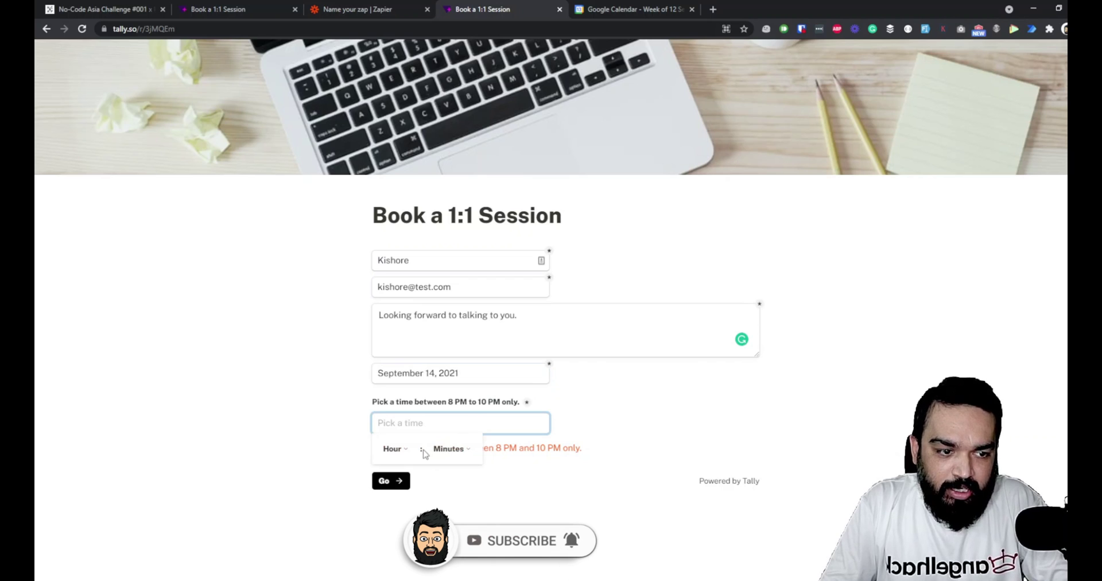
{"action": "left_click", "coordinate": [396, 449]}
{"action": "left_click", "coordinate": [397, 348]}
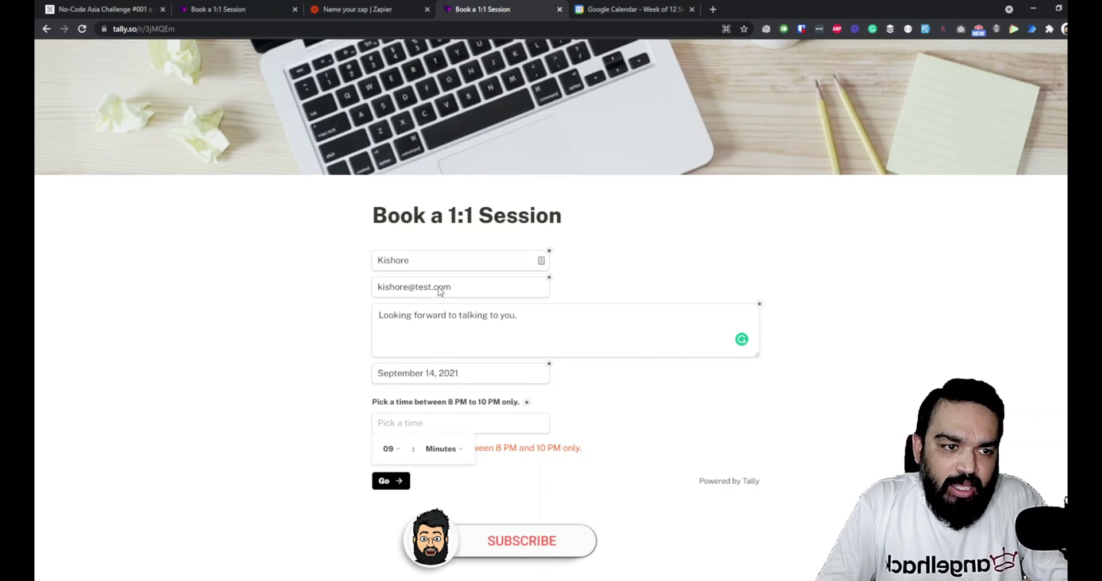
{"action": "left_click", "coordinate": [556, 428]}
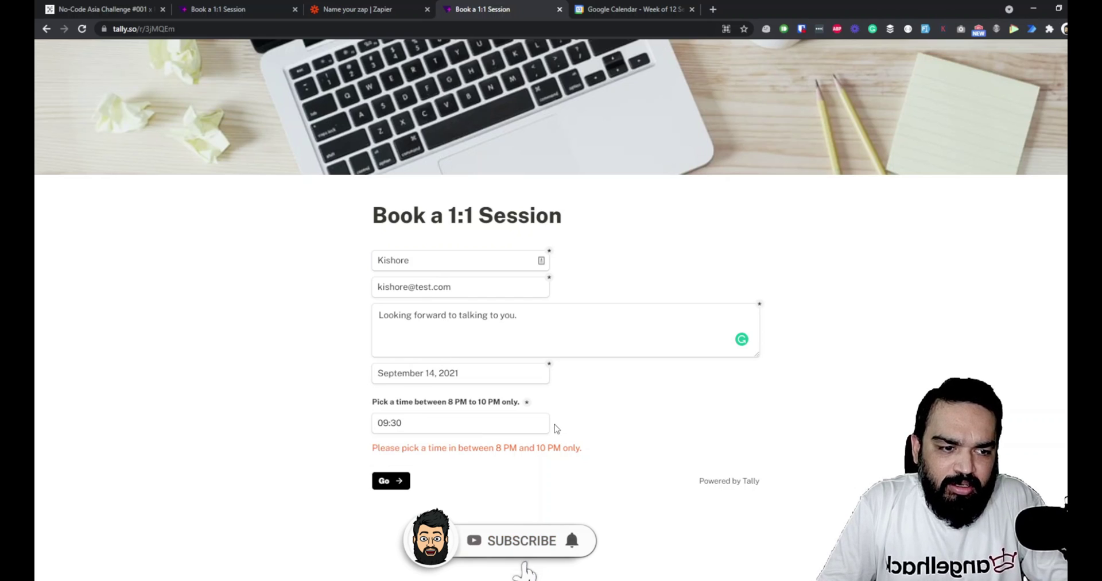
- Change the session time to 20:30 so that it falls between 8 PM and 10 PM
{"action": "left_click", "coordinate": [402, 424]}
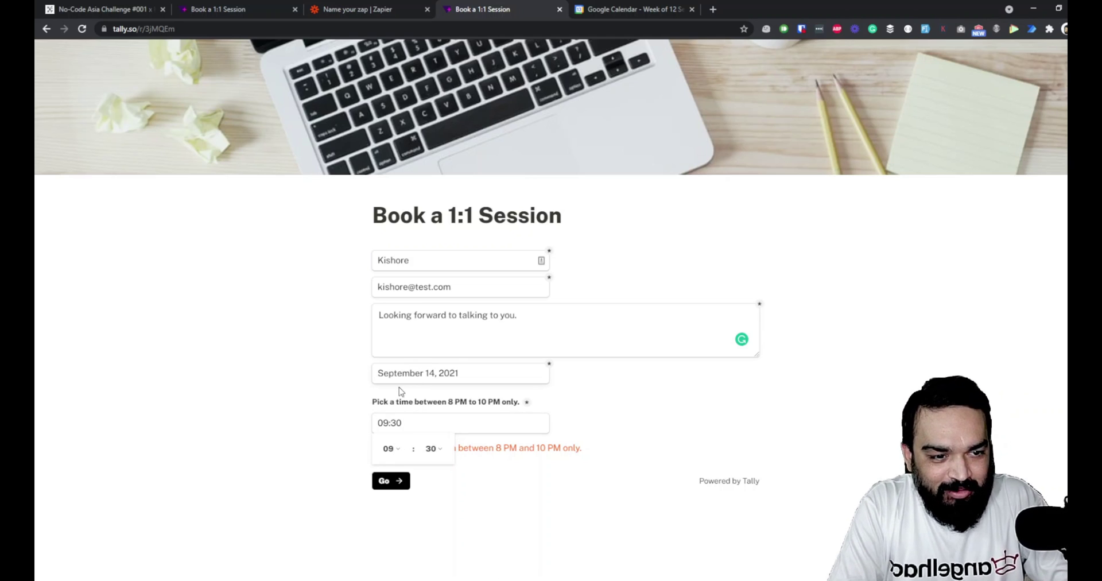
{"action": "type", "text": "20"}
{"action": "left_click", "coordinate": [391, 408]}
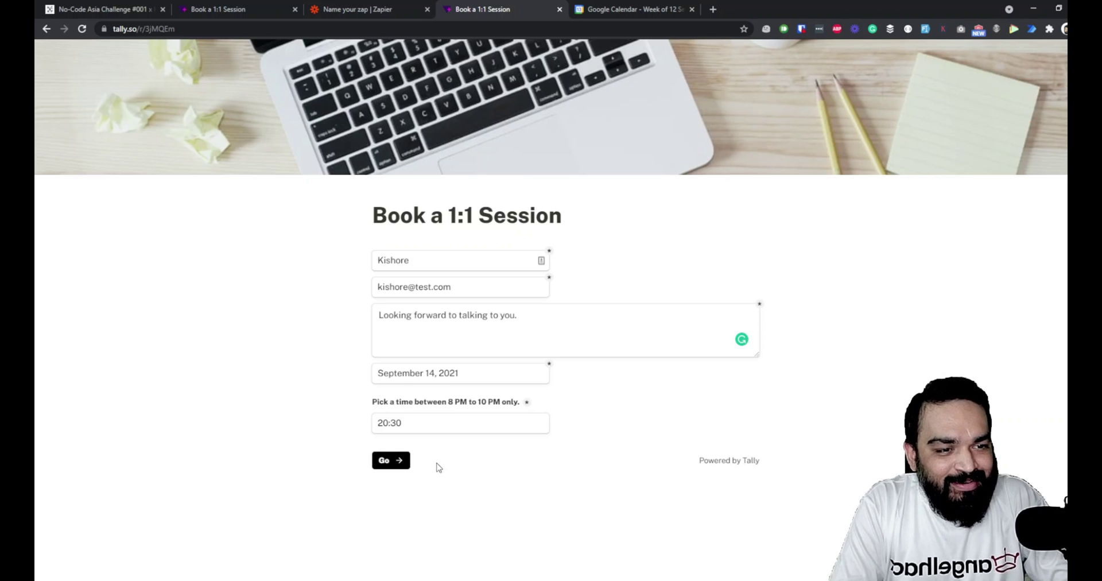
- Try the out-of-range session time 23:30 to test the form's time restriction, and set the time back to 20:30
{"action": "left_click", "coordinate": [433, 428]}
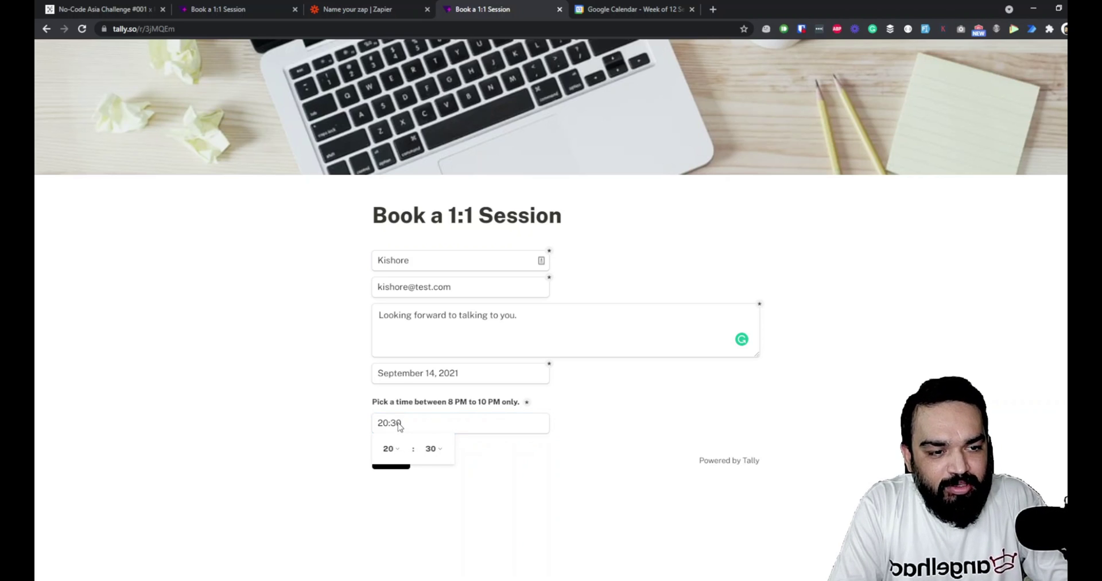
{"action": "scroll", "coordinate": [388, 448], "scroll_direction": "down", "scroll_amount": 3}
{"action": "left_click", "coordinate": [519, 468]}
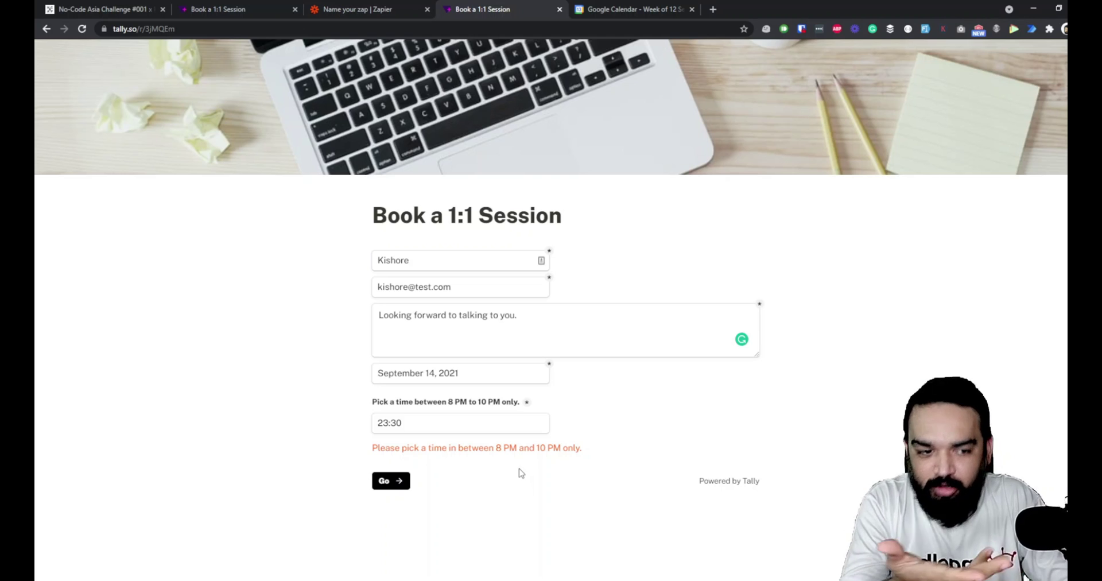
{"action": "left_click", "coordinate": [428, 422]}
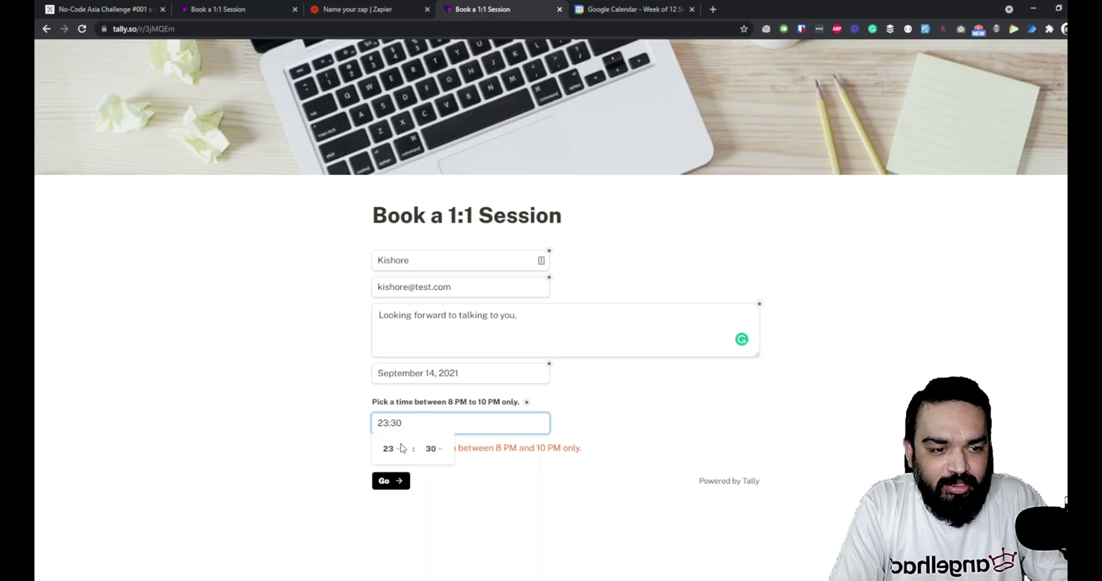
{"action": "scroll", "coordinate": [388, 449], "scroll_direction": "up", "scroll_amount": 3}
{"action": "left_click", "coordinate": [443, 467]}
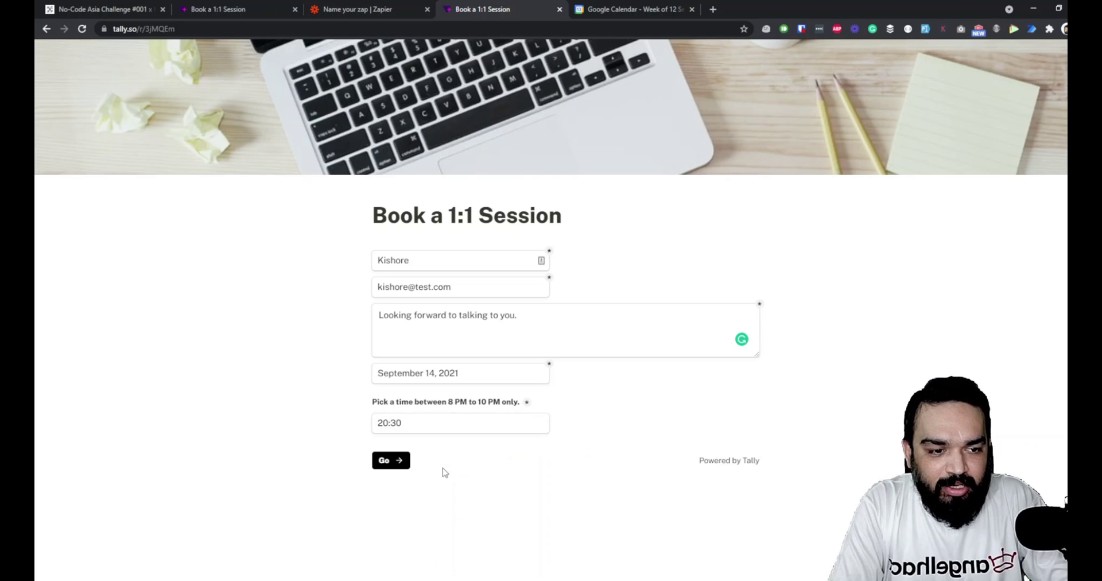
- Submit the test booking and check Google Calendar for the event created from it
{"action": "left_click", "coordinate": [402, 461]}
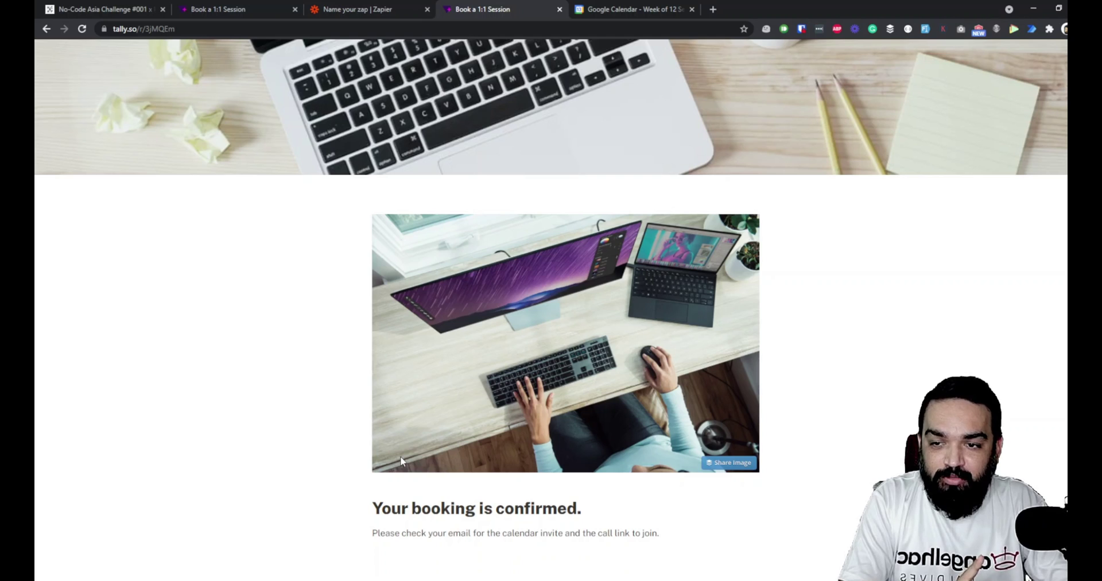
{"action": "left_click", "coordinate": [635, 9]}
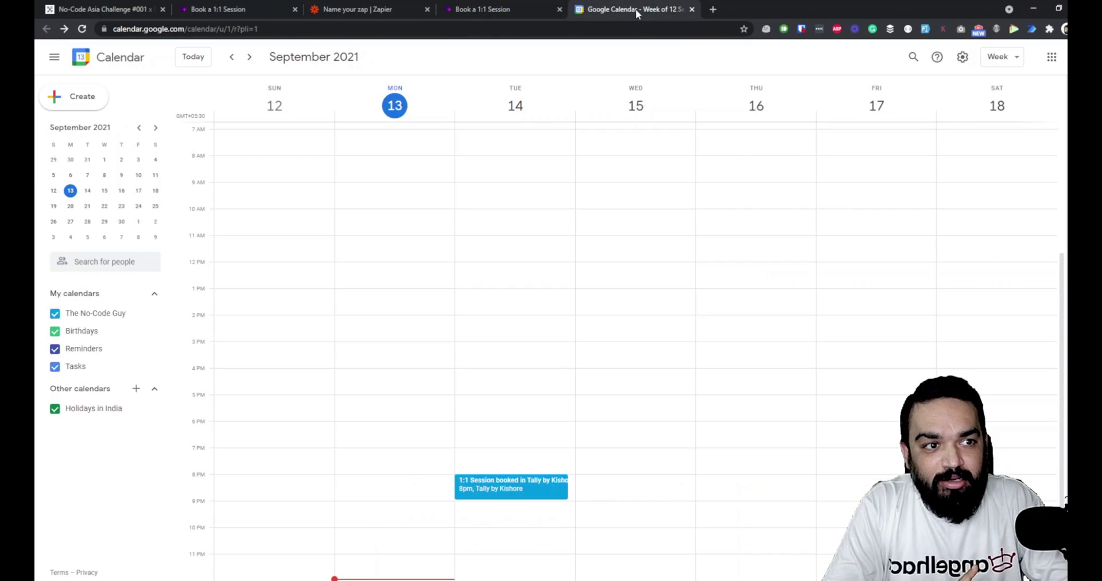
- Open the details of the 1:1 session event on September 14 in Google Calendar
{"action": "left_click", "coordinate": [510, 492]}
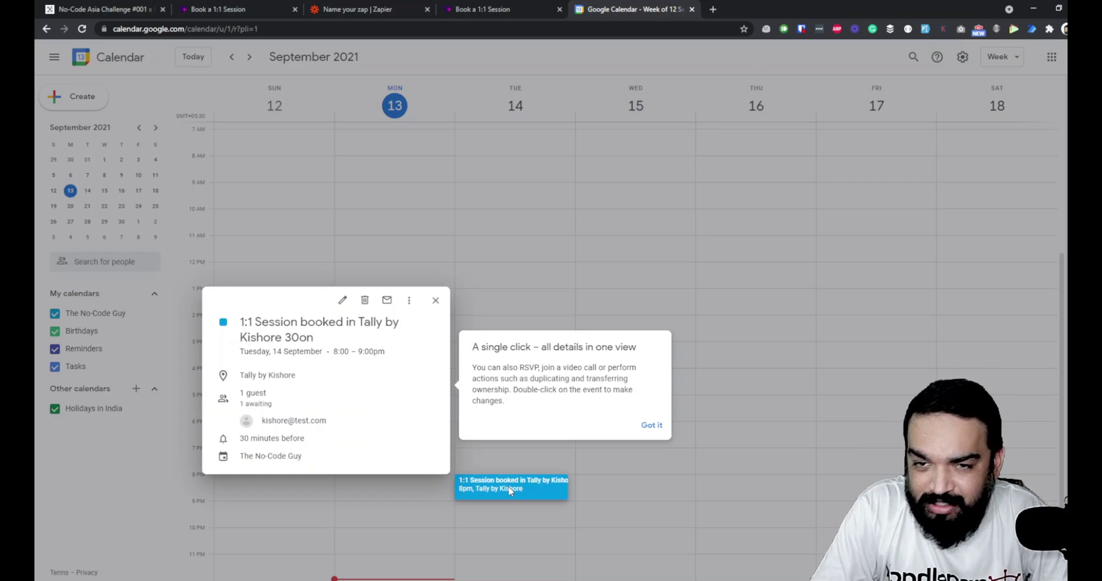
- Switch back to the Tally form editor and open the options of the "Pick a date" field
{"action": "left_click", "coordinate": [238, 9]}
{"action": "scroll", "coordinate": [571, 279], "scroll_direction": "up", "scroll_amount": 4}
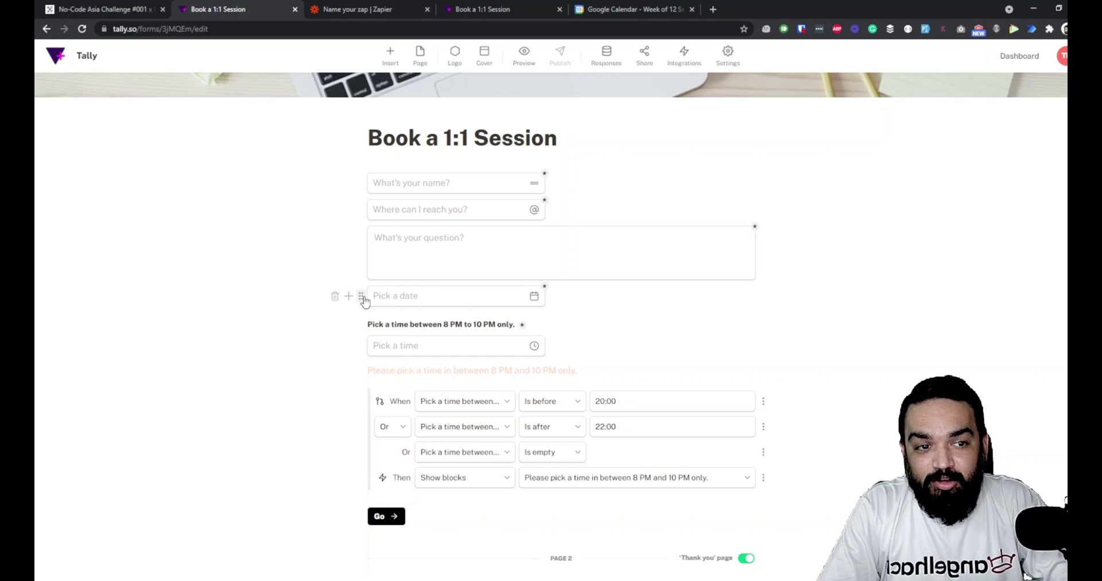
{"action": "left_click", "coordinate": [361, 296]}
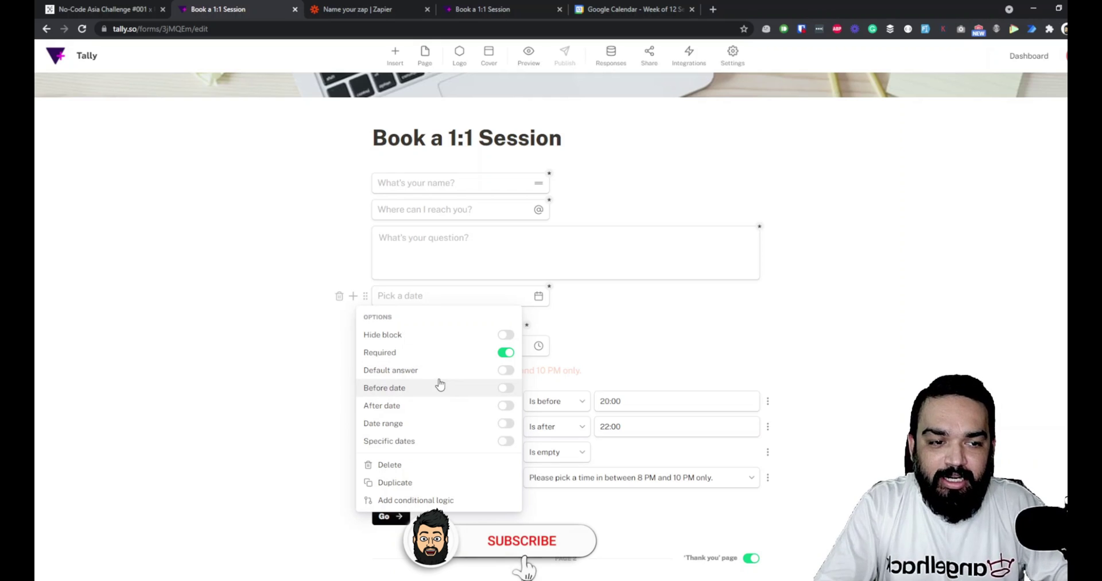
- Try the Before date and After date limits on the date field, switching each one back off
{"action": "left_click", "coordinate": [506, 389]}
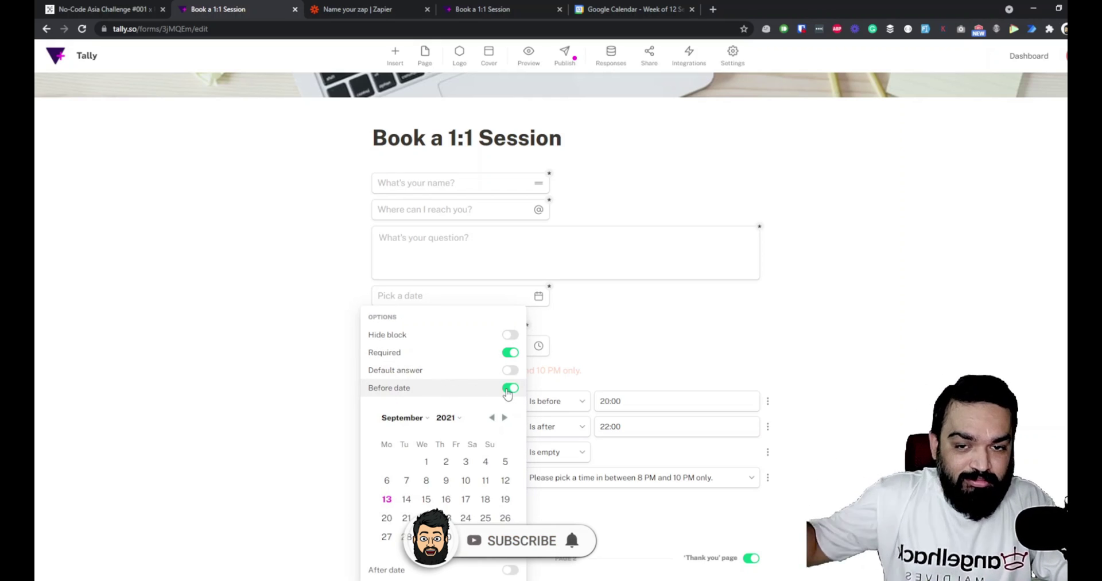
{"action": "left_click", "coordinate": [510, 388]}
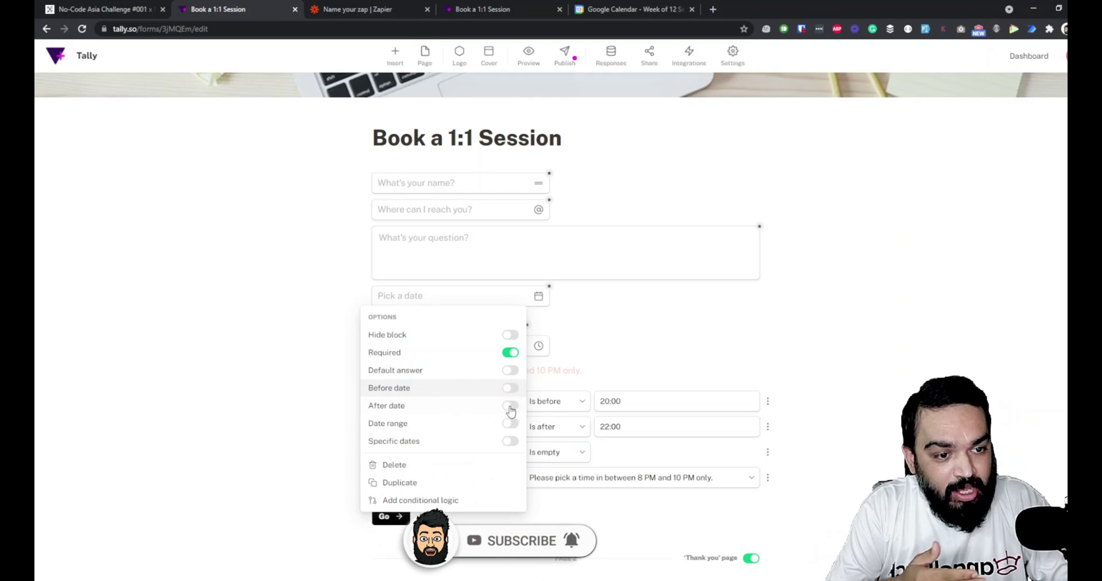
{"action": "left_click", "coordinate": [511, 406]}
{"action": "left_click", "coordinate": [510, 408]}
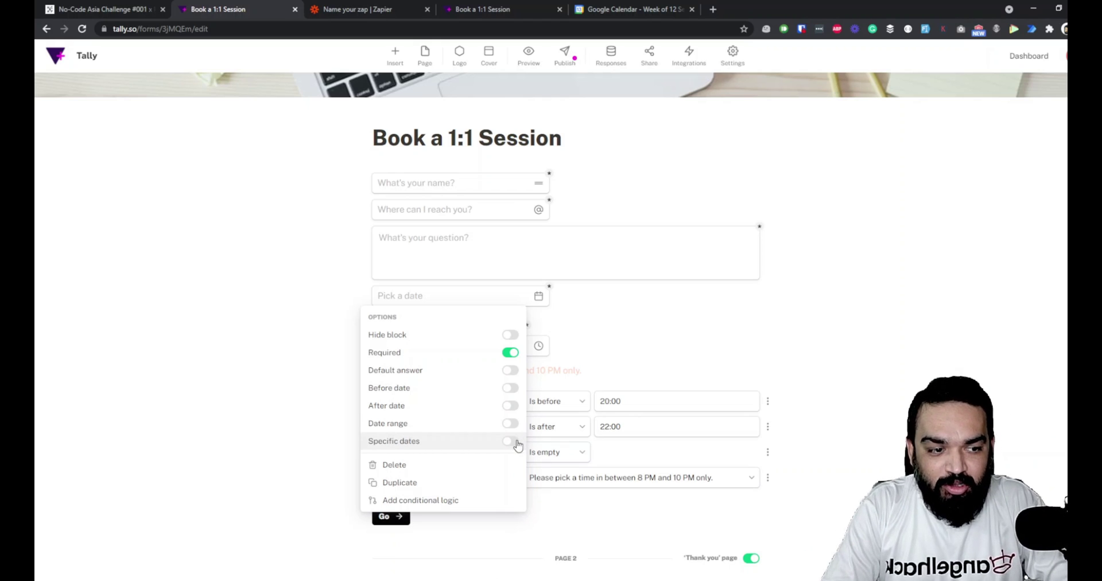
- Restrict the date field to the specific dates September 14, 15, 16, 18 and 19, 2021, leaving out September 17
{"action": "left_click", "coordinate": [516, 443]}
{"action": "left_click", "coordinate": [426, 553]}
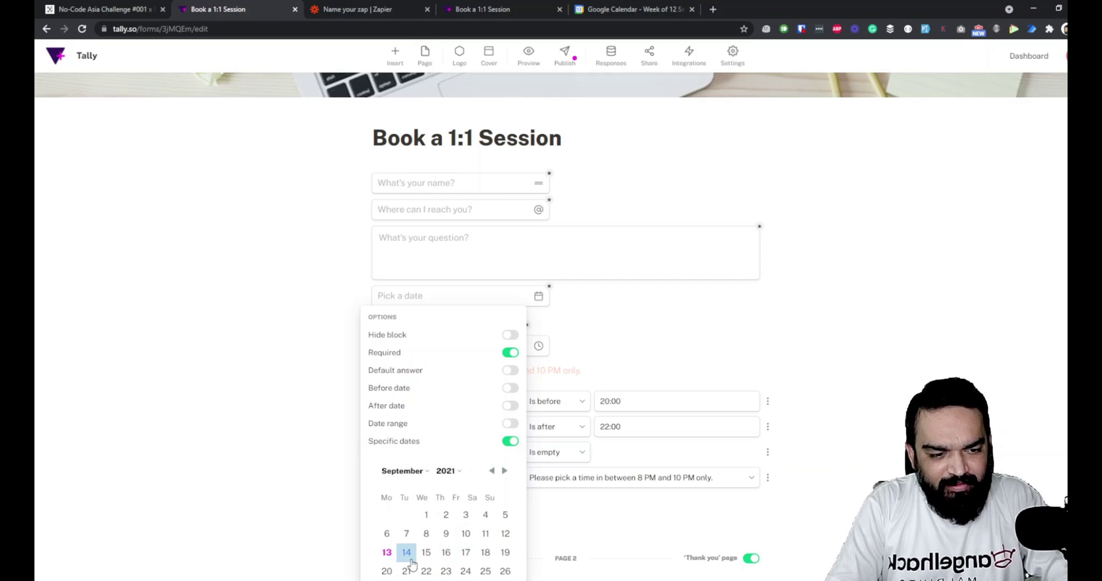
{"action": "left_click", "coordinate": [406, 553]}
{"action": "left_click", "coordinate": [446, 552]}
{"action": "left_click", "coordinate": [506, 552]}
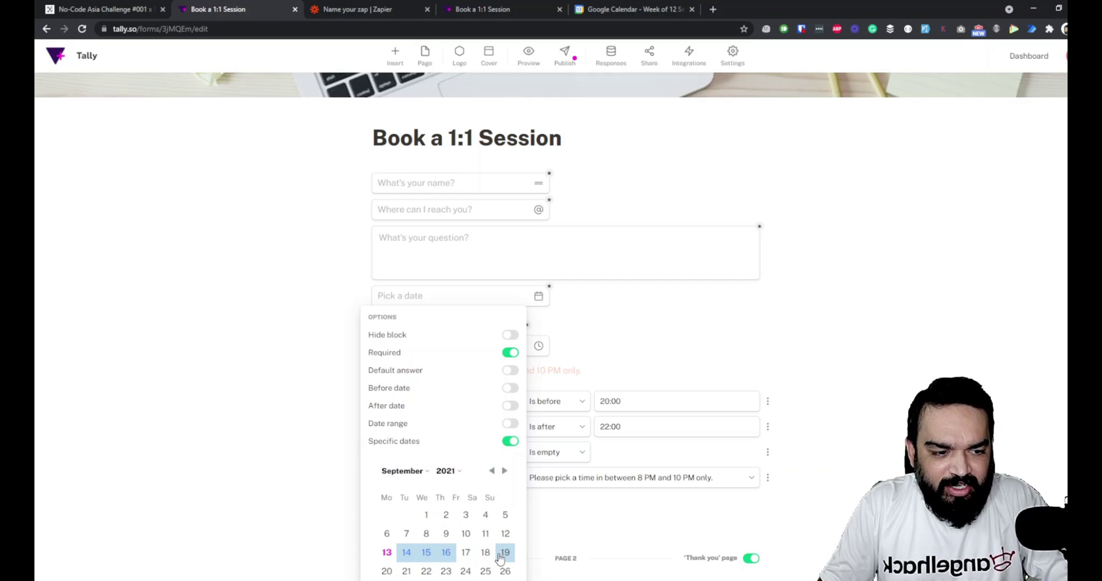
{"action": "left_click", "coordinate": [486, 552]}
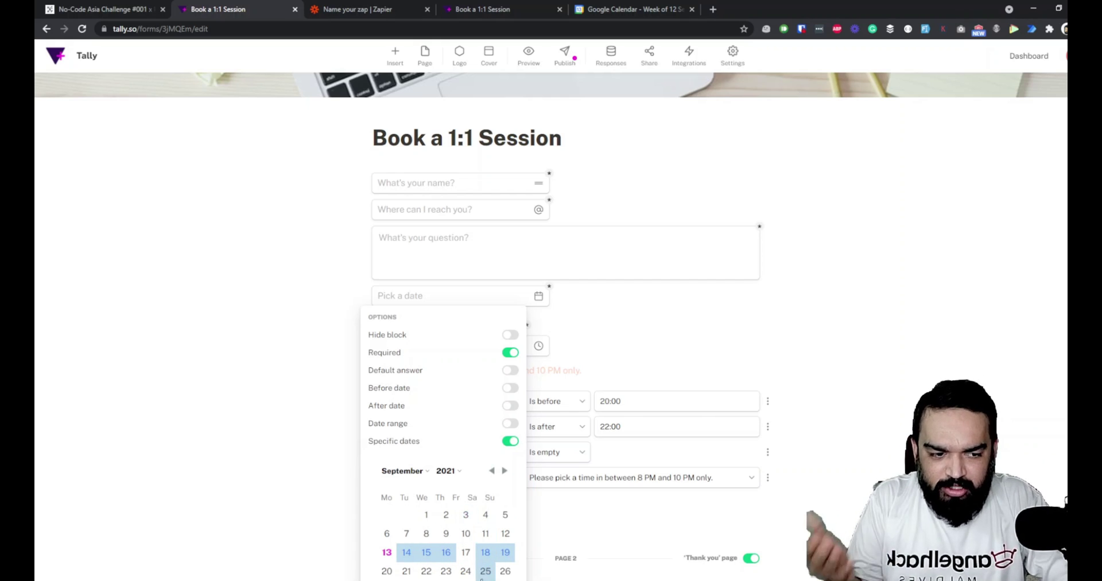
{"action": "left_click", "coordinate": [466, 553]}
{"action": "left_click", "coordinate": [467, 554]}
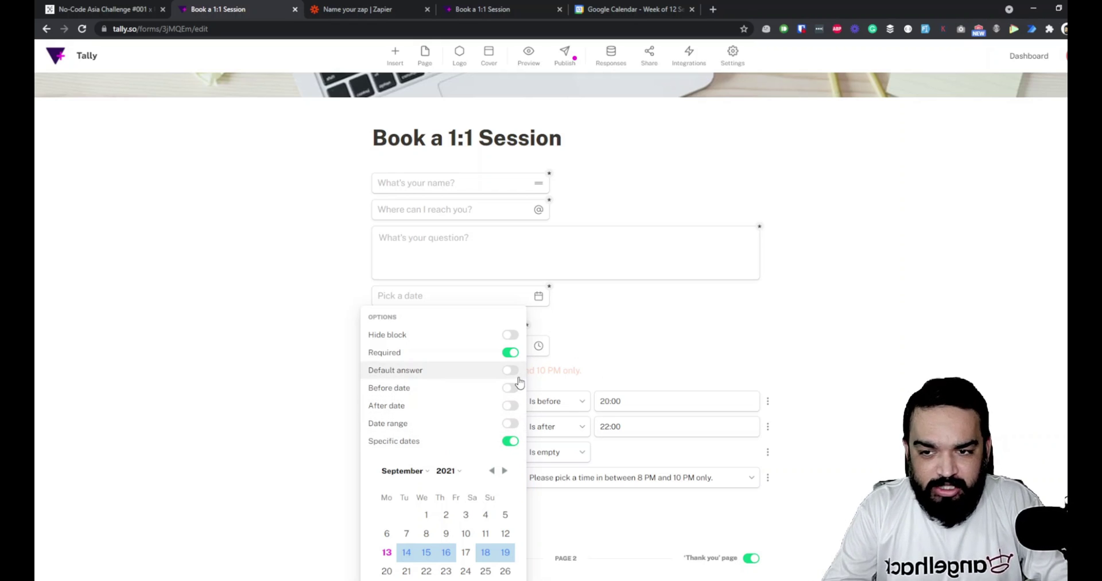
{"action": "left_click", "coordinate": [690, 357]}
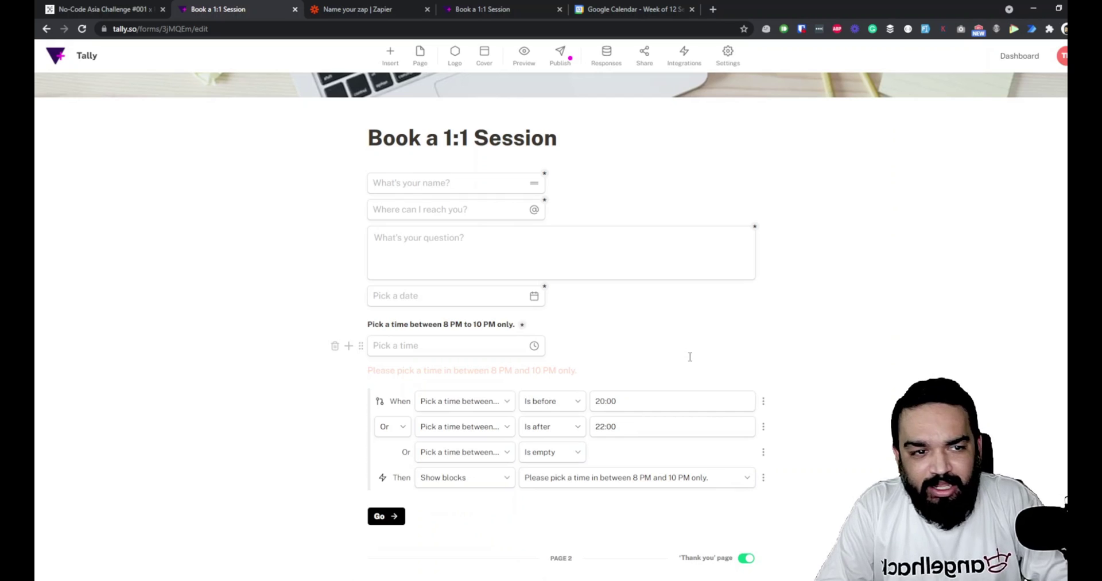
- Review the form's thank-you page, switch to Zapier and exit the zap editor
{"action": "scroll", "coordinate": [690, 357], "scroll_direction": "down", "scroll_amount": 5}
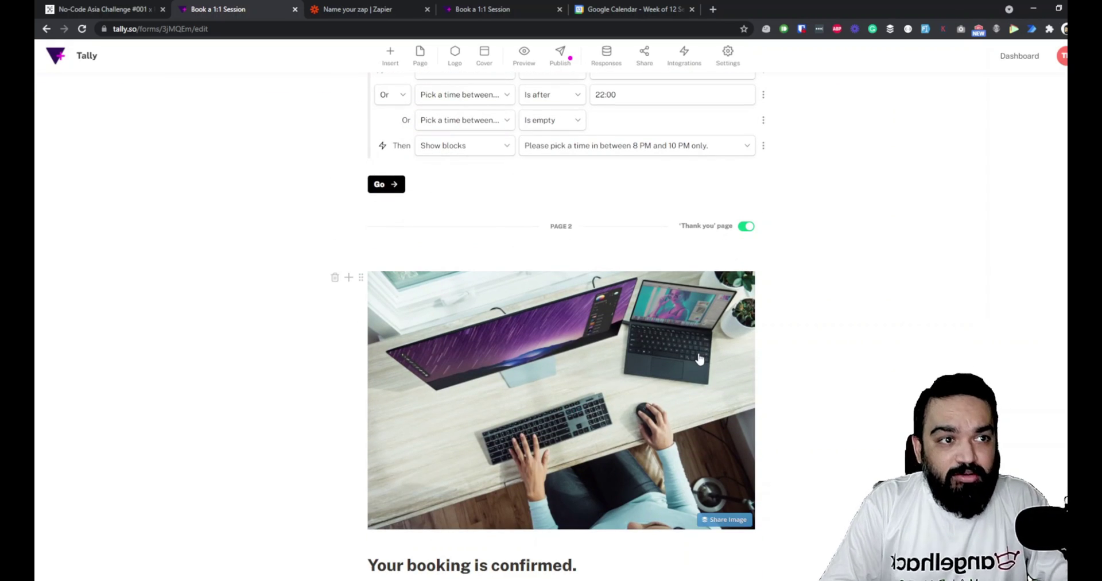
{"action": "left_click", "coordinate": [356, 9]}
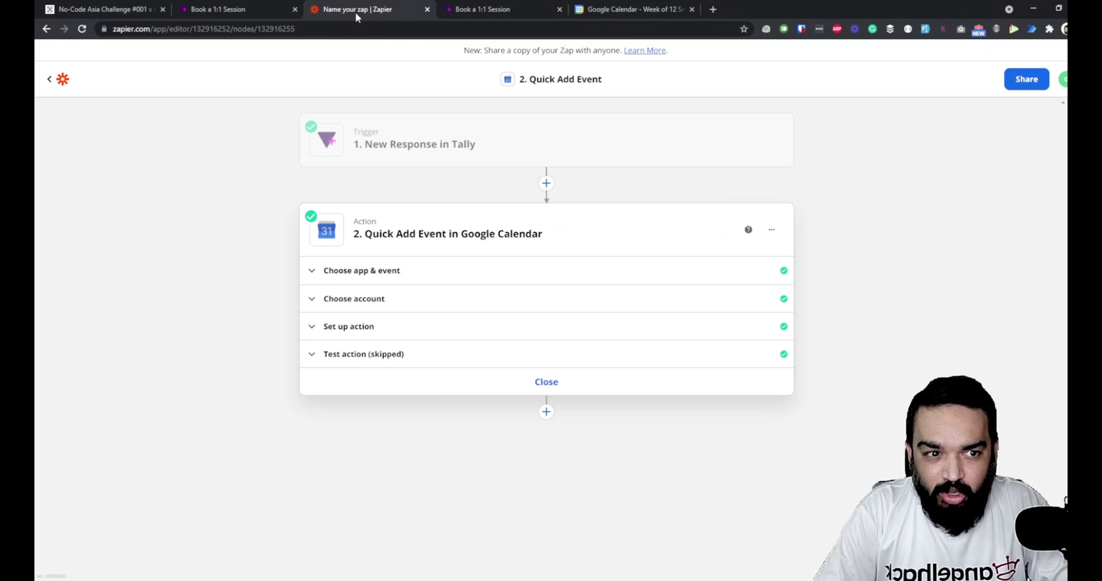
{"action": "left_click", "coordinate": [58, 84]}
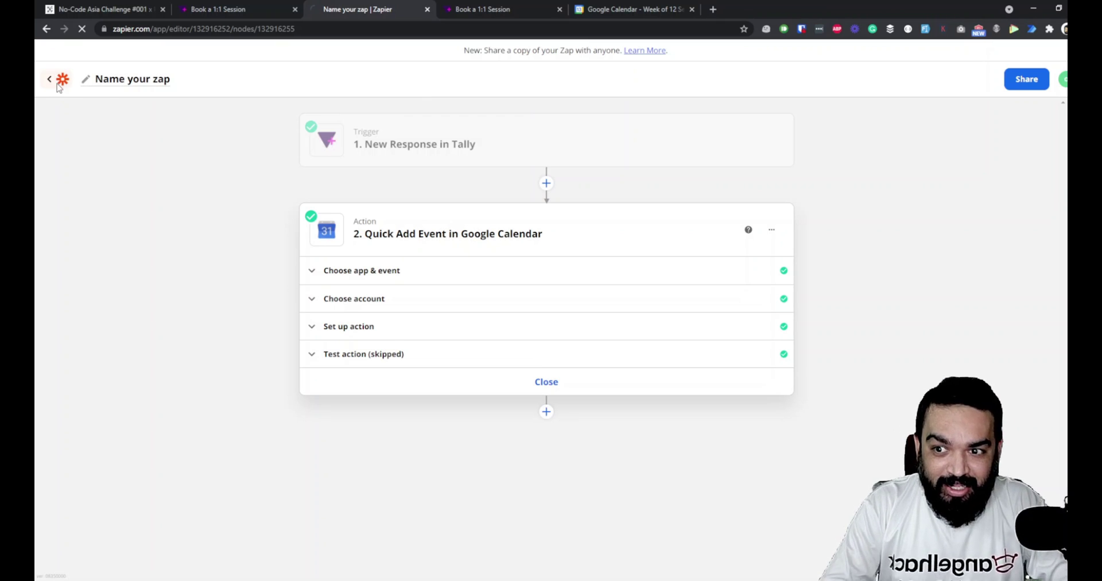